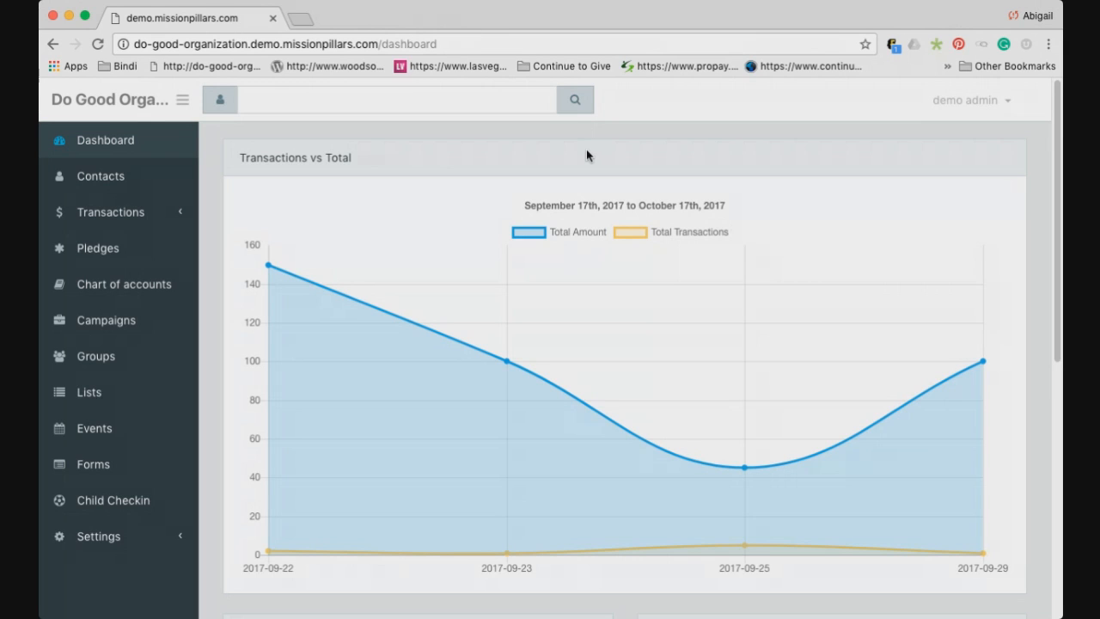
# Highlight the organization's subdomain in the address bar and scroll through the current page
pyautogui.moveTo(401, 271)
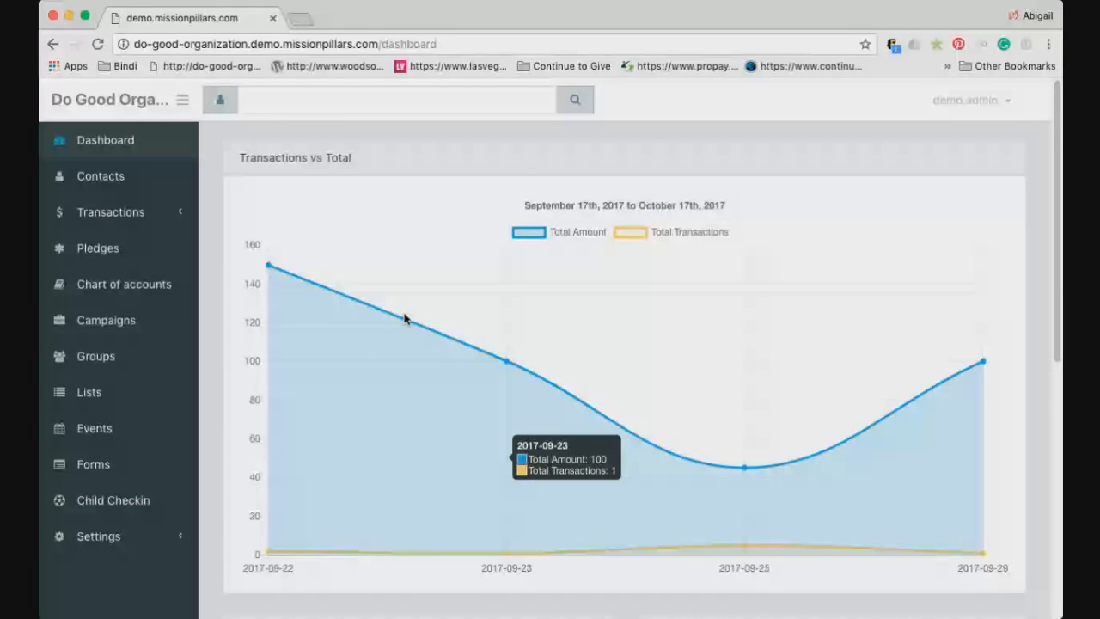
pyautogui.doubleClick(245, 44)
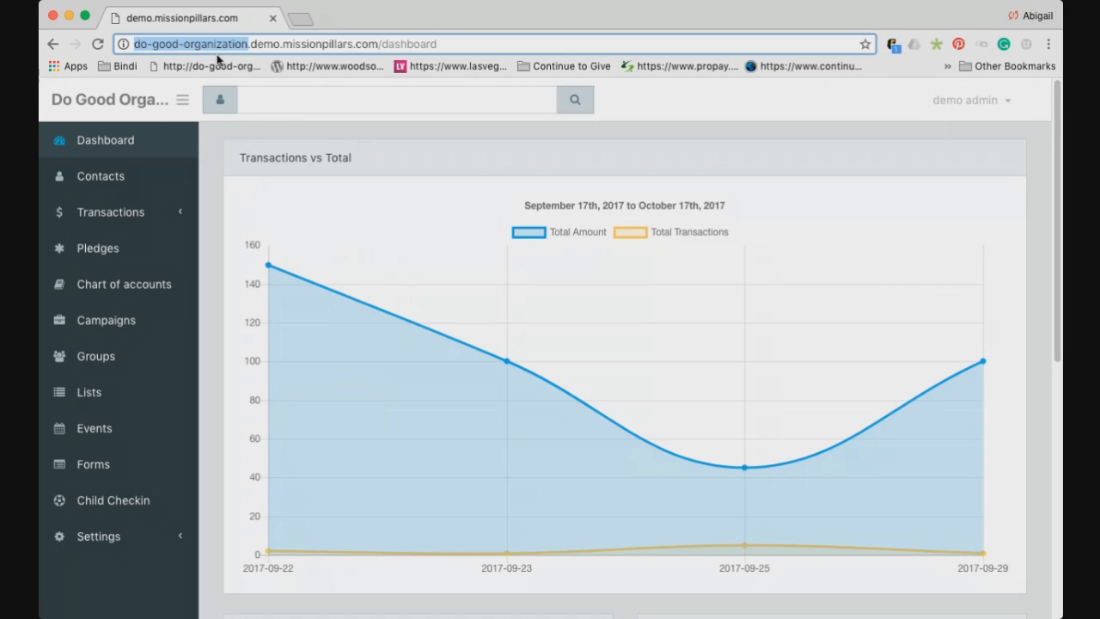
pyautogui.moveTo(250, 43); pyautogui.dragTo(207, 57)
pyautogui.moveTo(320, 264)
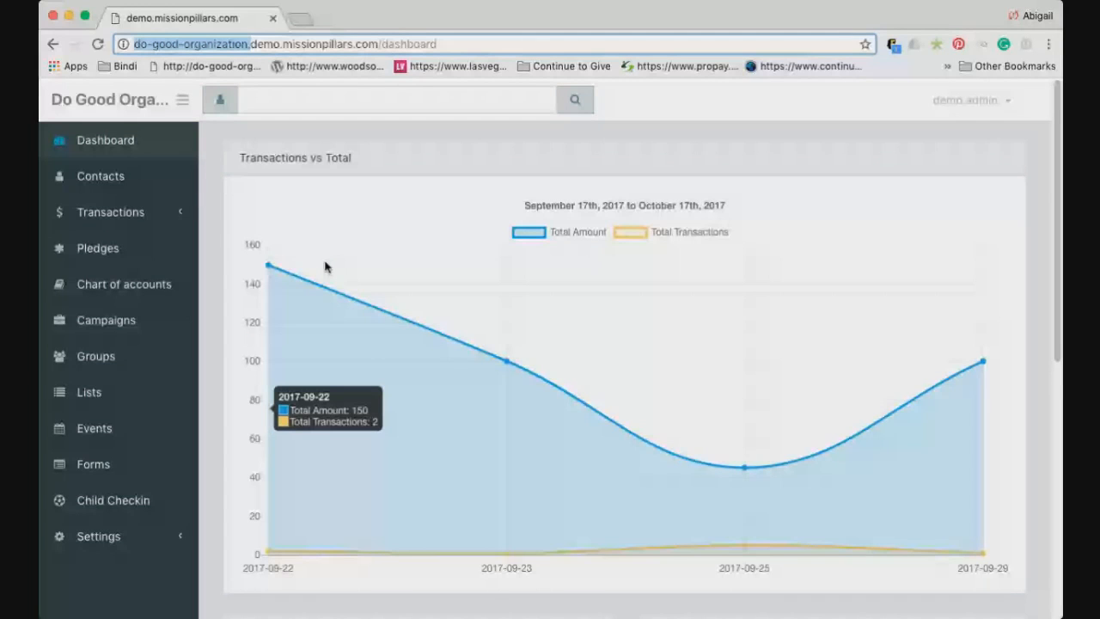
pyautogui.scroll(-1, 448, 243)
pyautogui.scroll(-1, 446, 243)
pyautogui.scroll(-3, 447, 243)
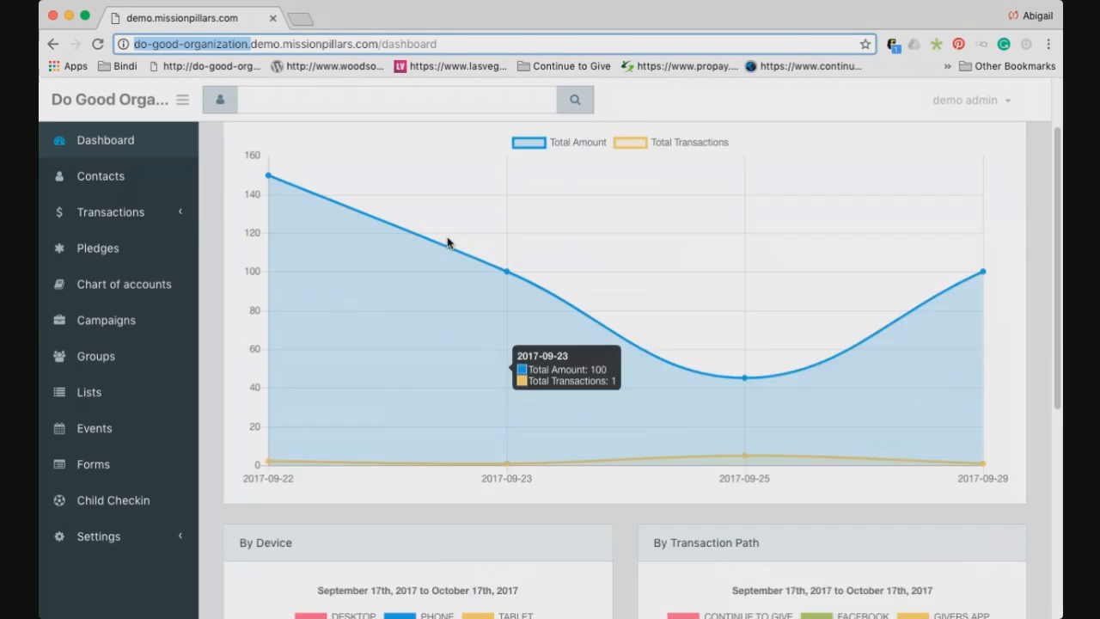
pyautogui.scroll(3, 447, 243)
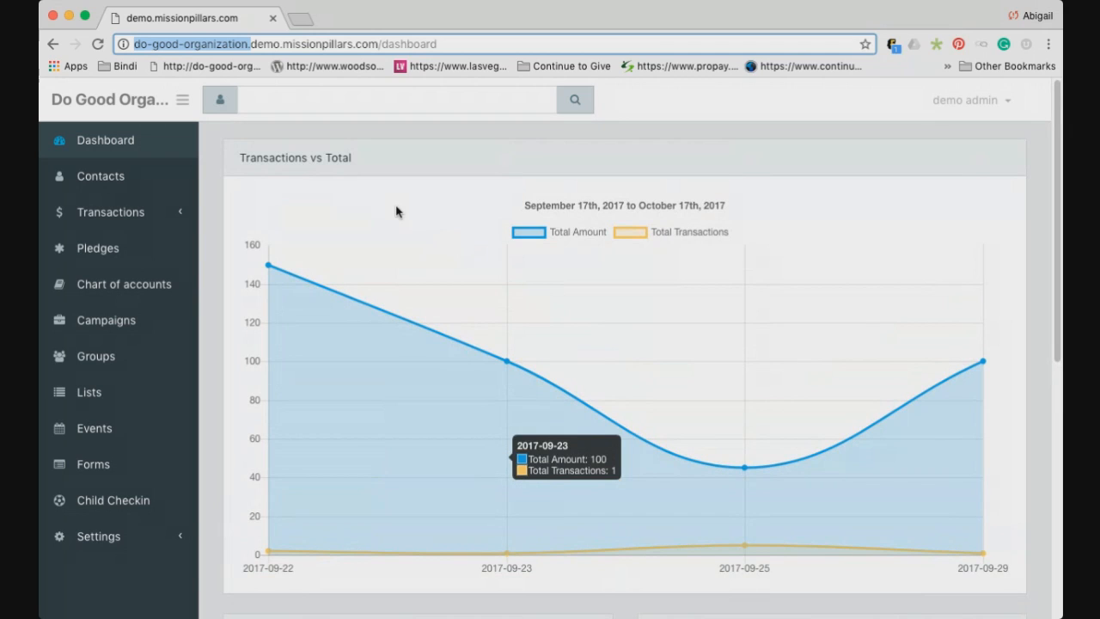
pyautogui.scroll(-1, 362, 210)
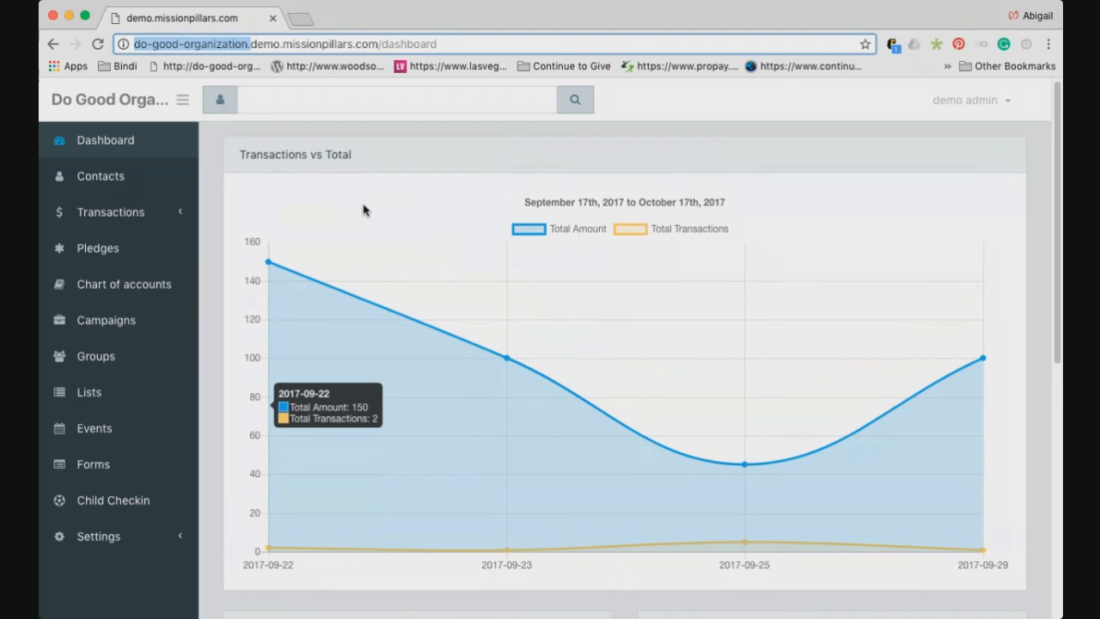
pyautogui.scroll(-1, 363, 210)
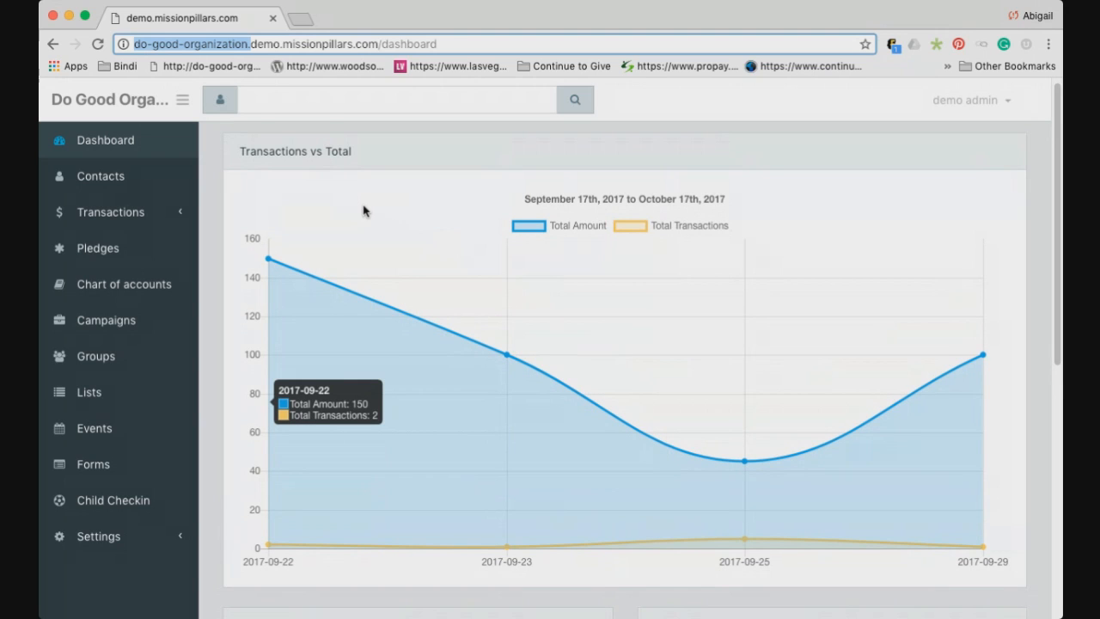
pyautogui.scroll(-3, 363, 210)
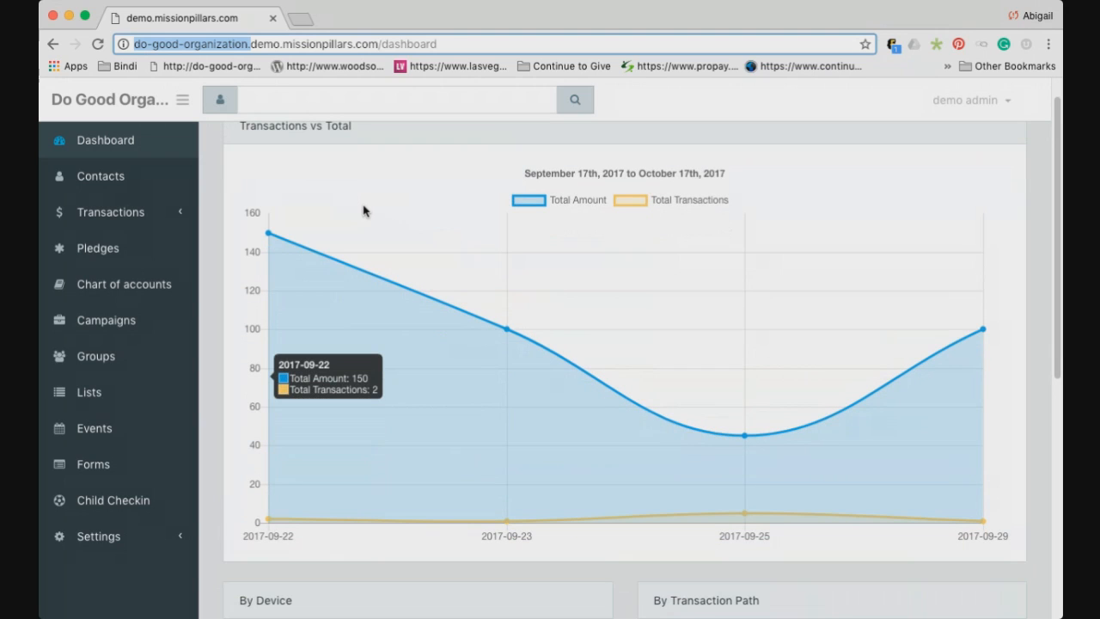
pyautogui.scroll(-10, 362, 209)
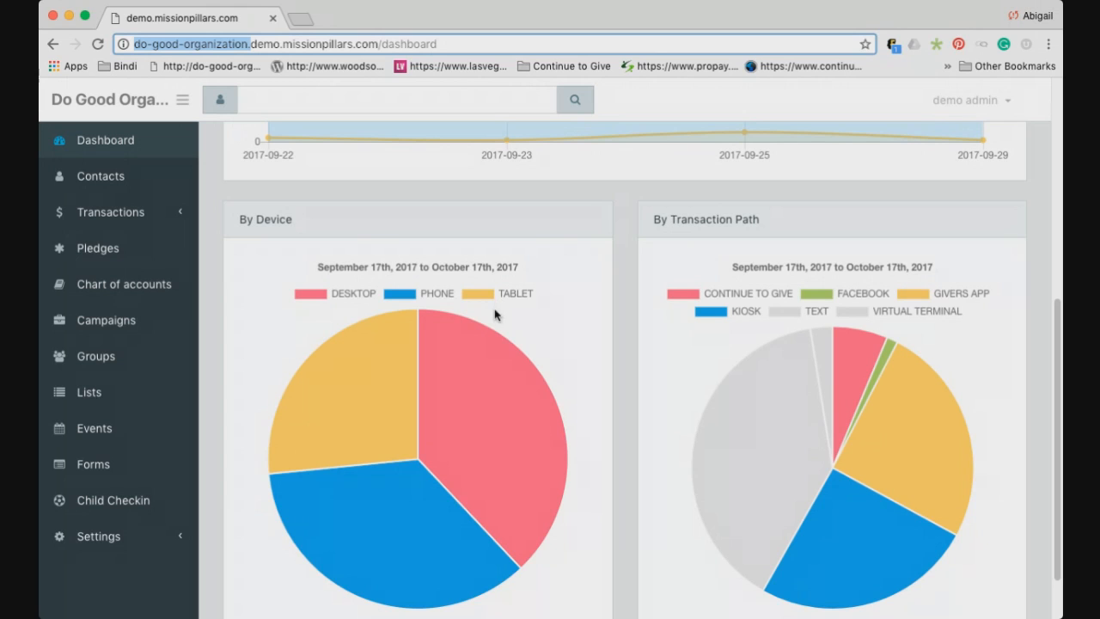
pyautogui.scroll(-1, 482, 304)
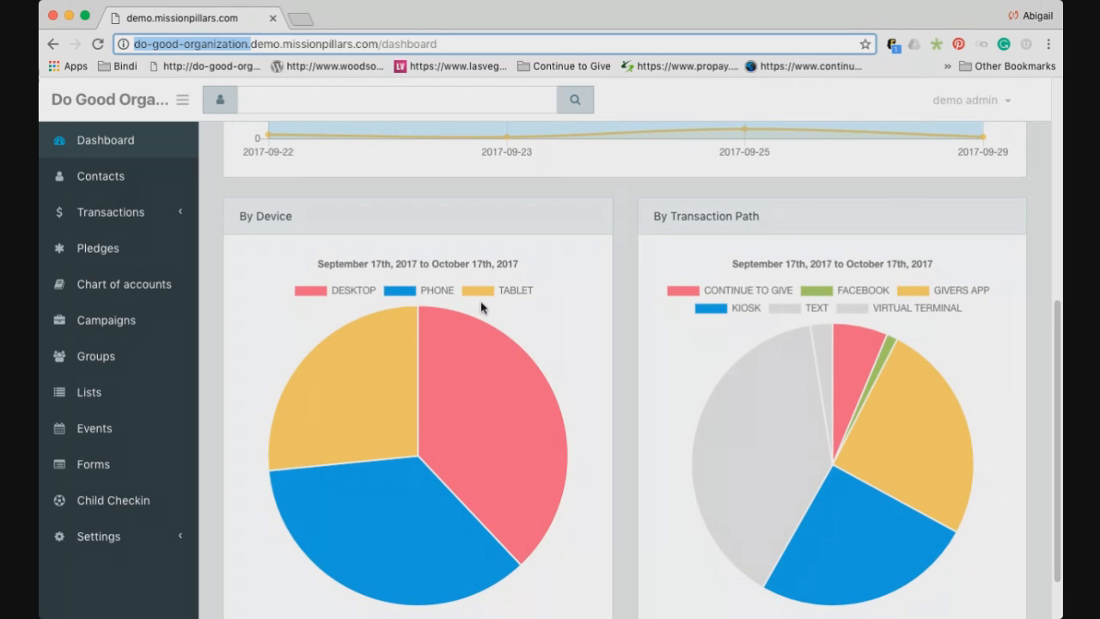
pyautogui.scroll(1, 482, 306)
pyautogui.scroll(2, 481, 301)
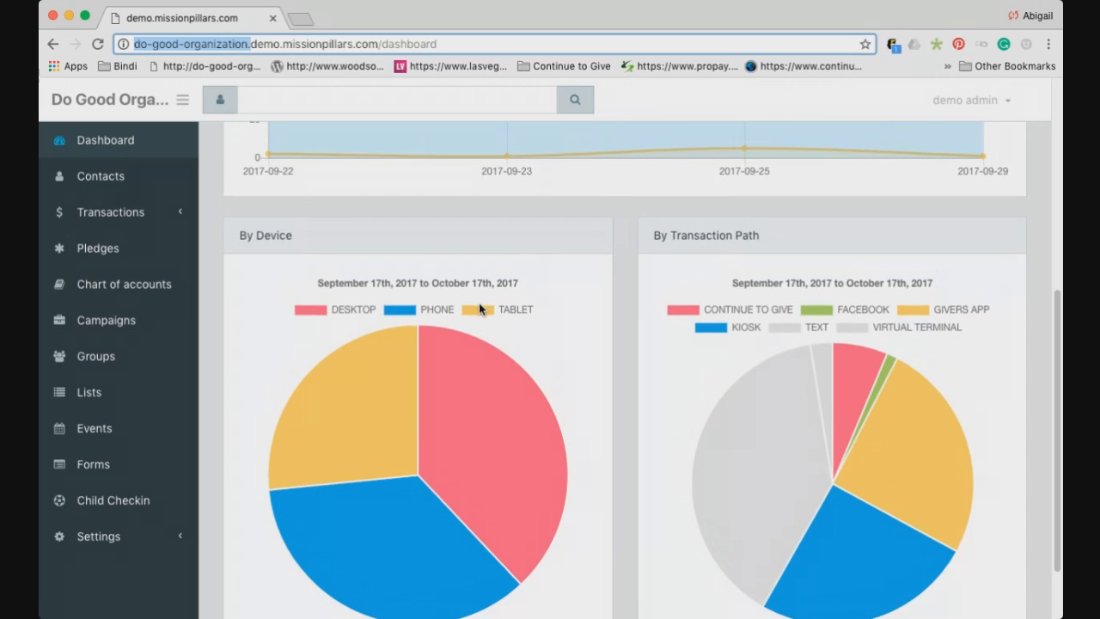
pyautogui.scroll(2, 533, 316)
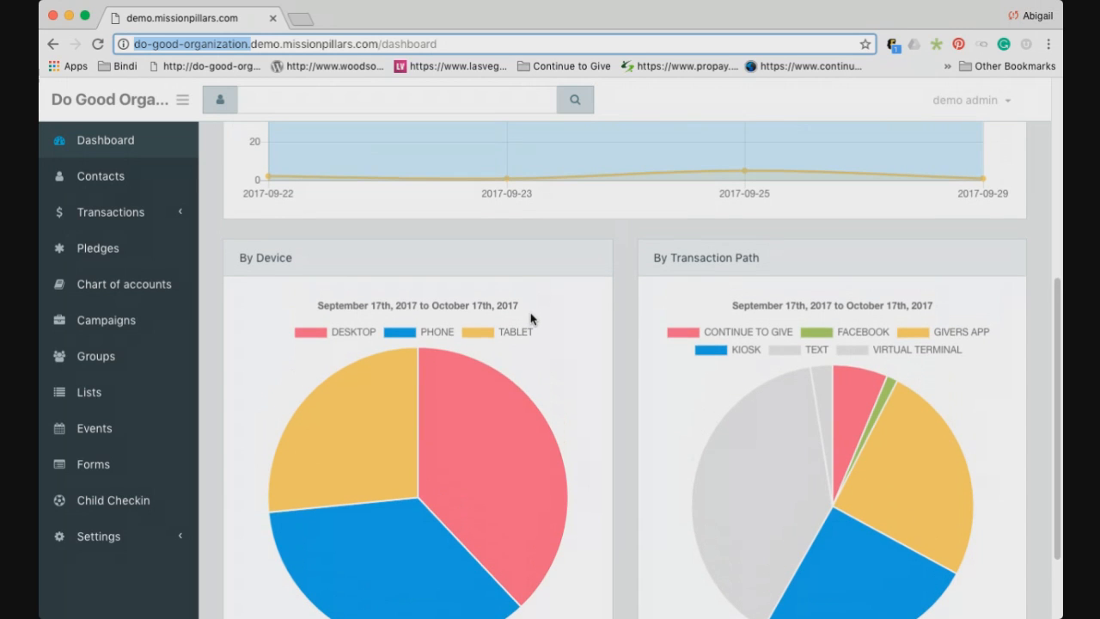
pyautogui.scroll(10, 531, 319)
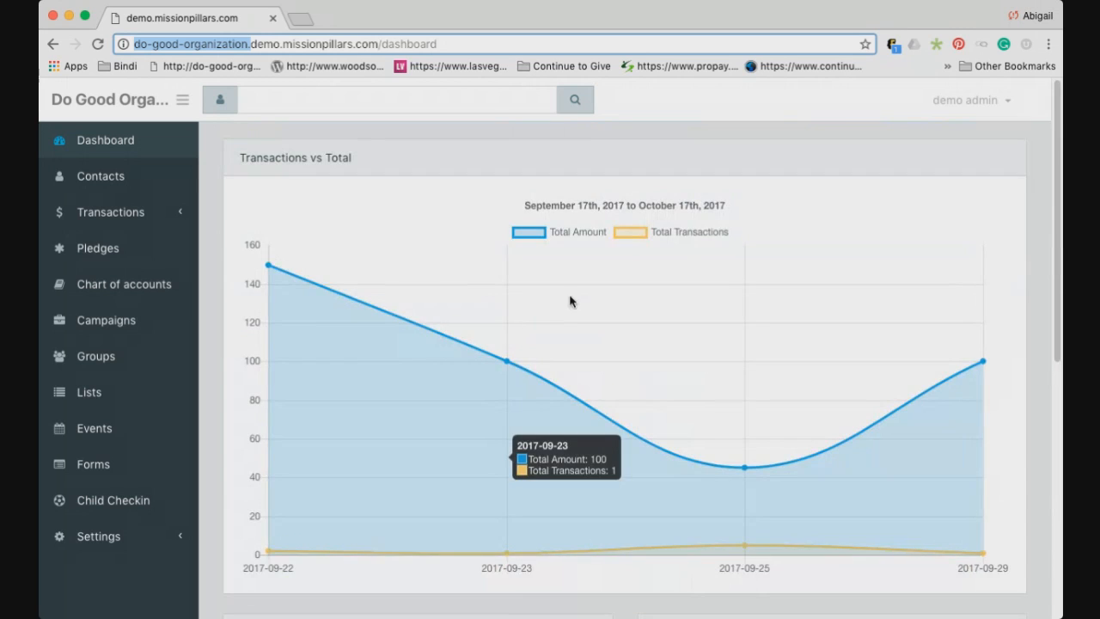
# Search Contacts for 'demo', open the demo giver's record and expand its Transactions section
pyautogui.click(124, 189)
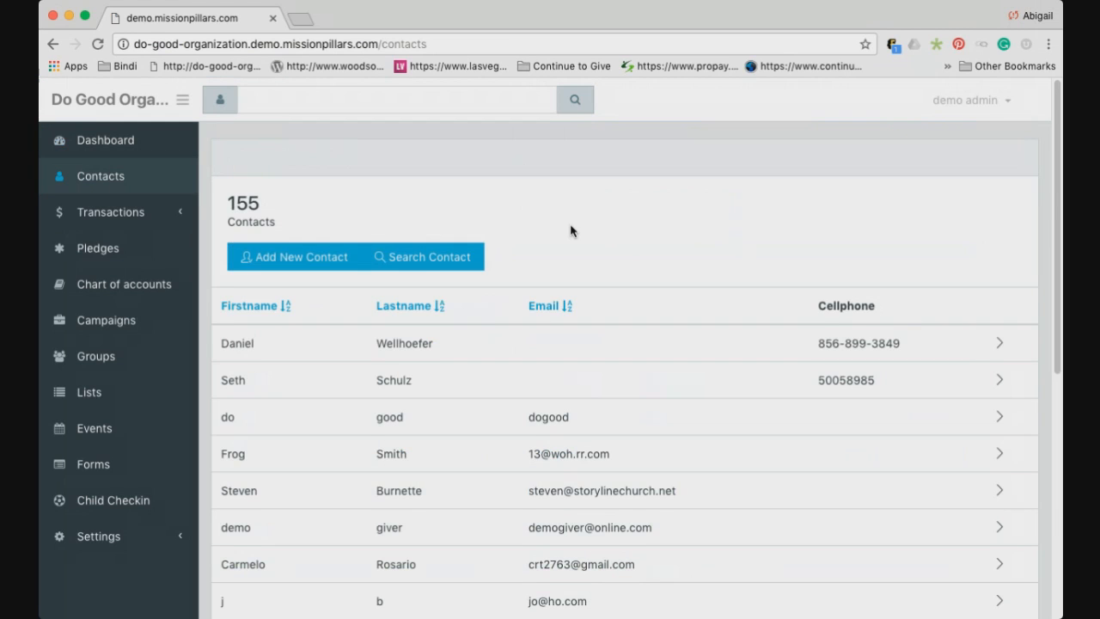
pyautogui.scroll(-2, 585, 240)
pyautogui.scroll(2, 597, 249)
pyautogui.click(453, 100)
pyautogui.write('demo')
pyautogui.press('Return')
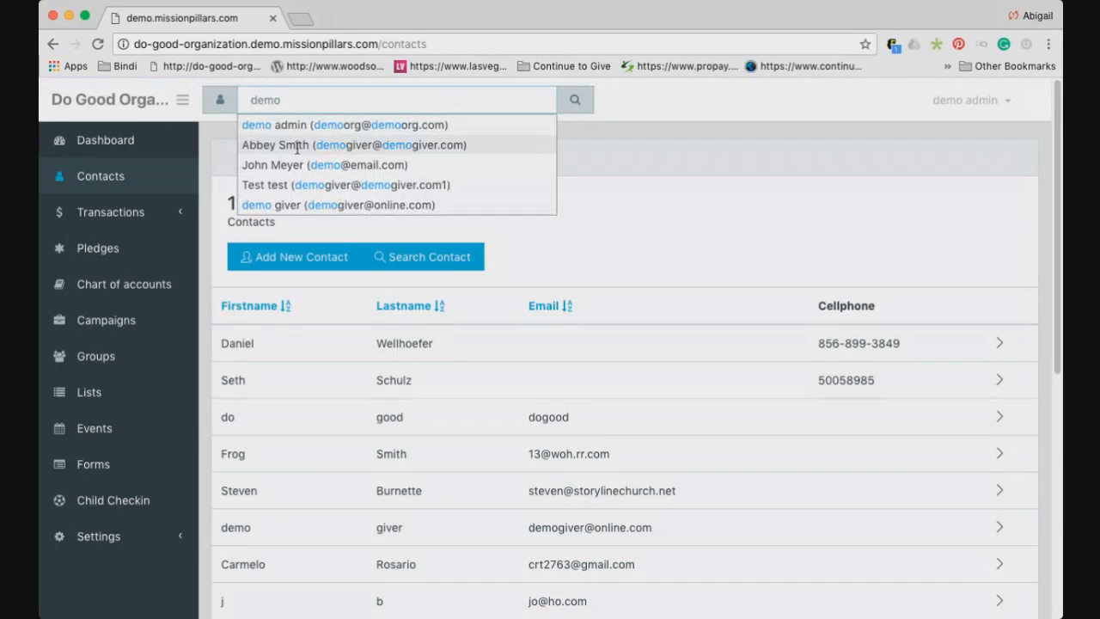
pyautogui.click(319, 202)
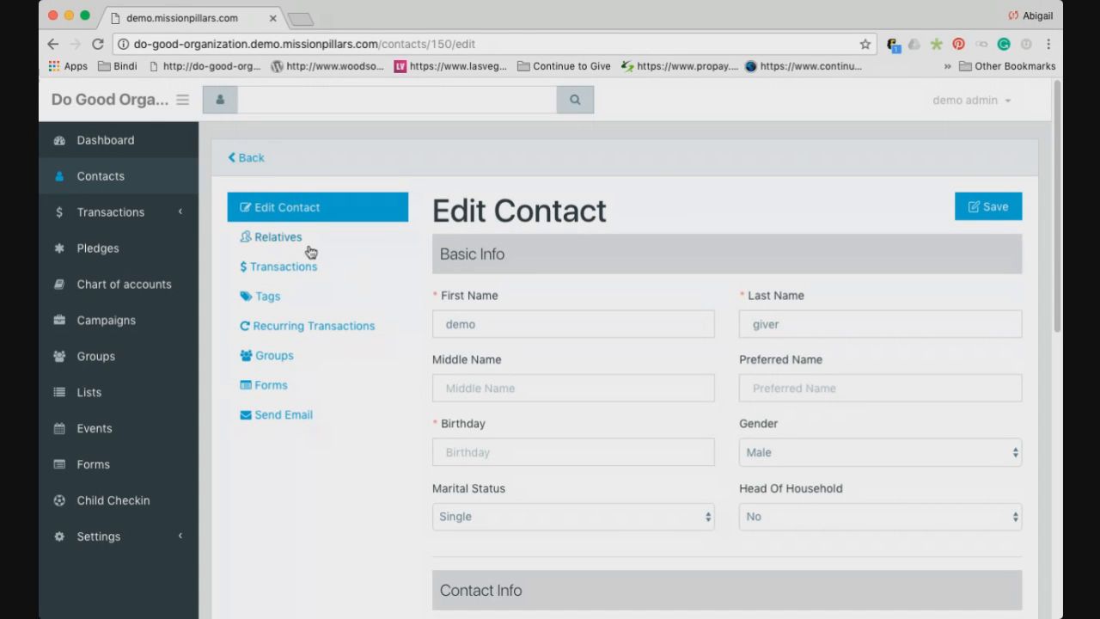
pyautogui.click(161, 228)
# Filter All Transactions by the Missionary John account with Advanced Search, giving 45 results
pyautogui.click(150, 248)
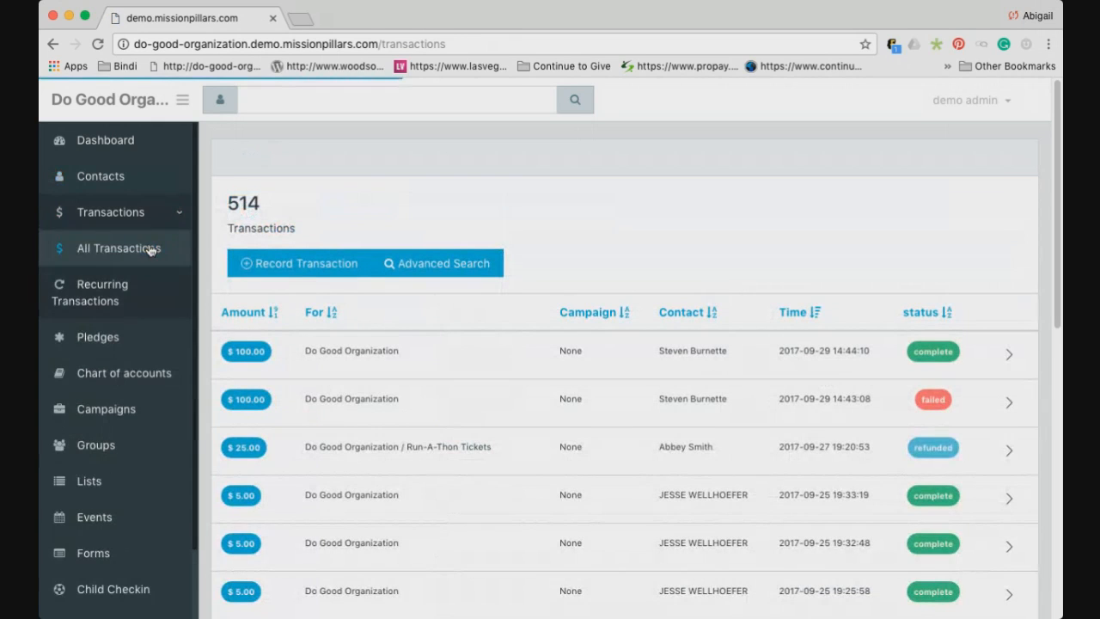
pyautogui.click(420, 265)
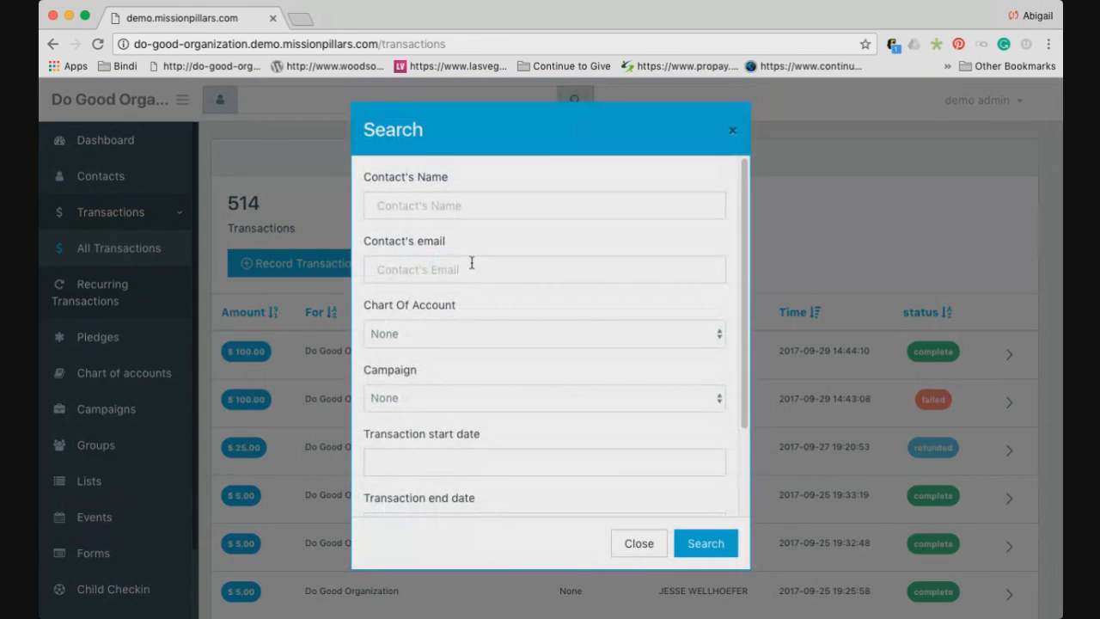
pyautogui.click(501, 326)
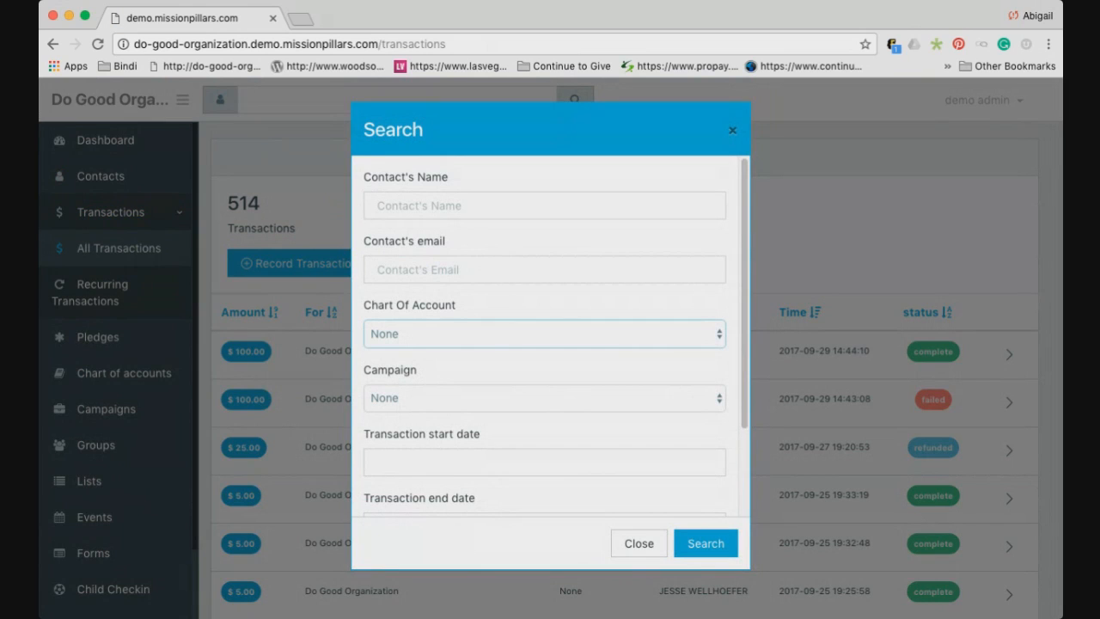
pyautogui.click(484, 369)
pyautogui.click(705, 543)
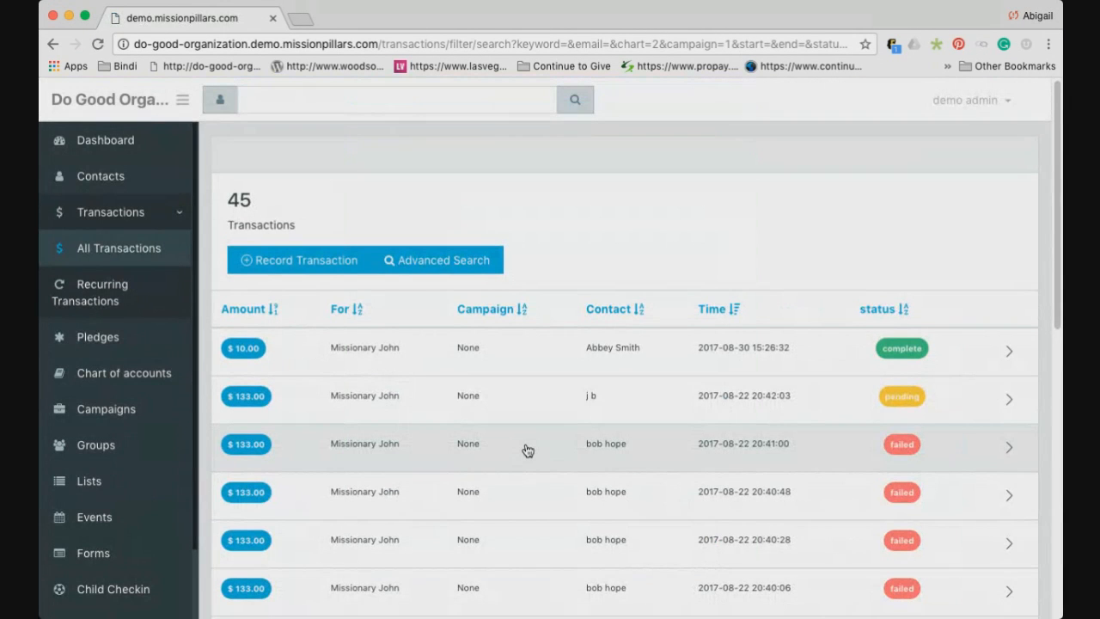
pyautogui.scroll(-1, 530, 451)
pyautogui.scroll(-10, 528, 450)
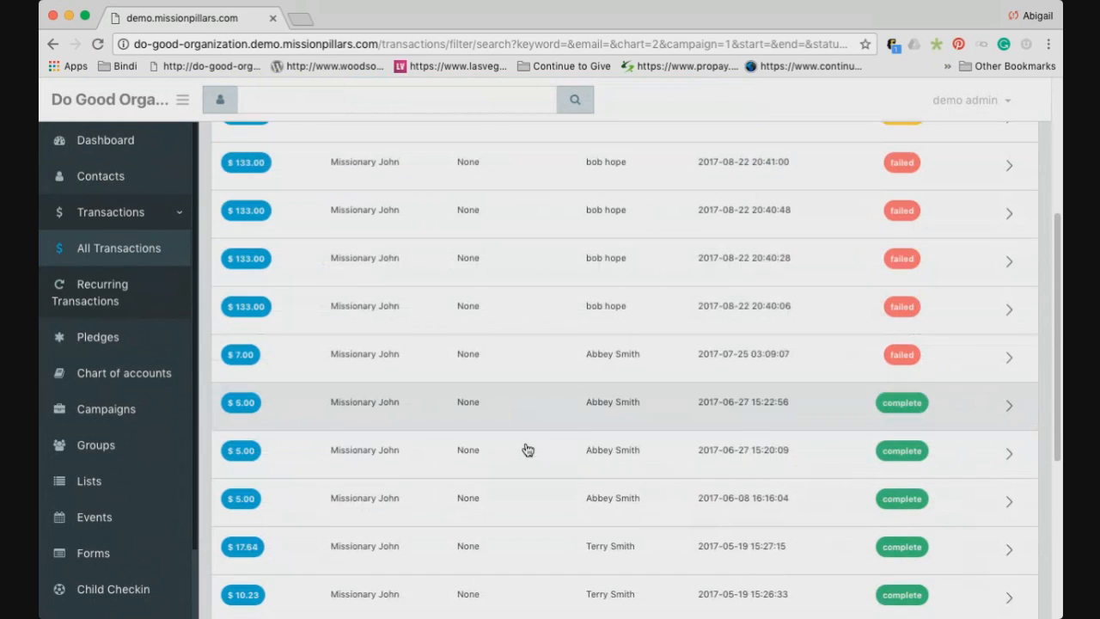
pyautogui.scroll(12, 527, 450)
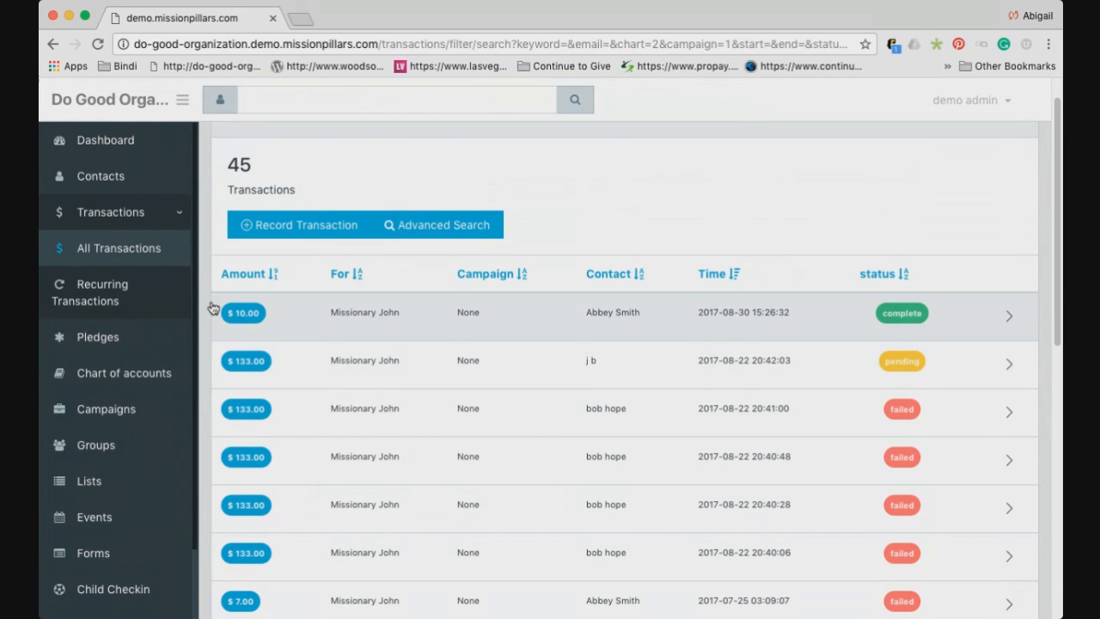
# Go through Pledges to the Chart of Accounts page listing 22 accounts
pyautogui.click(119, 341)
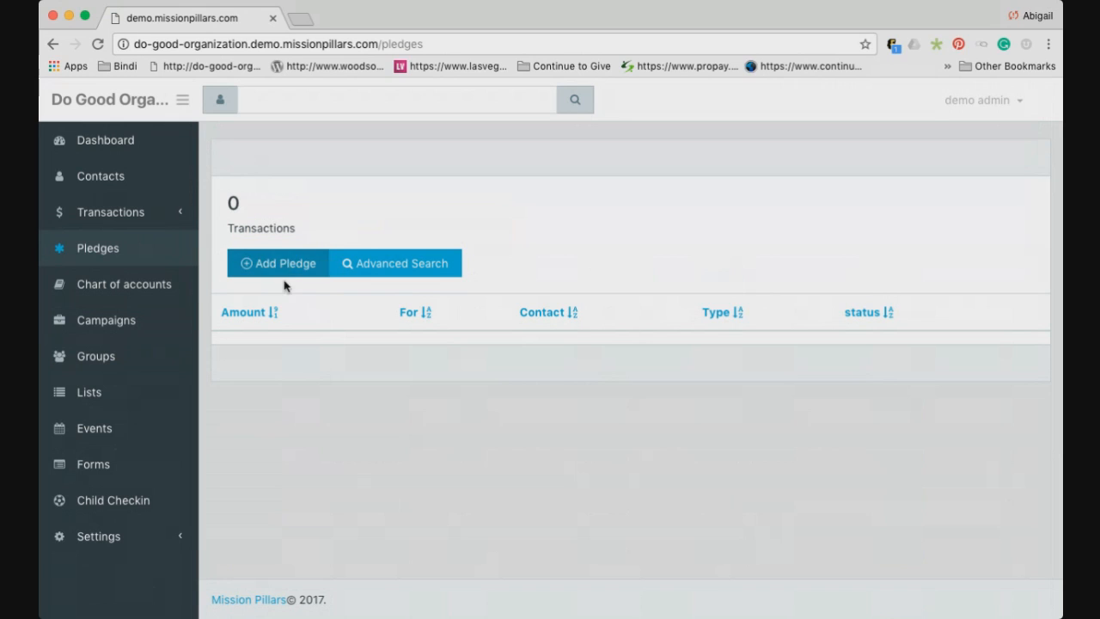
pyautogui.click(155, 297)
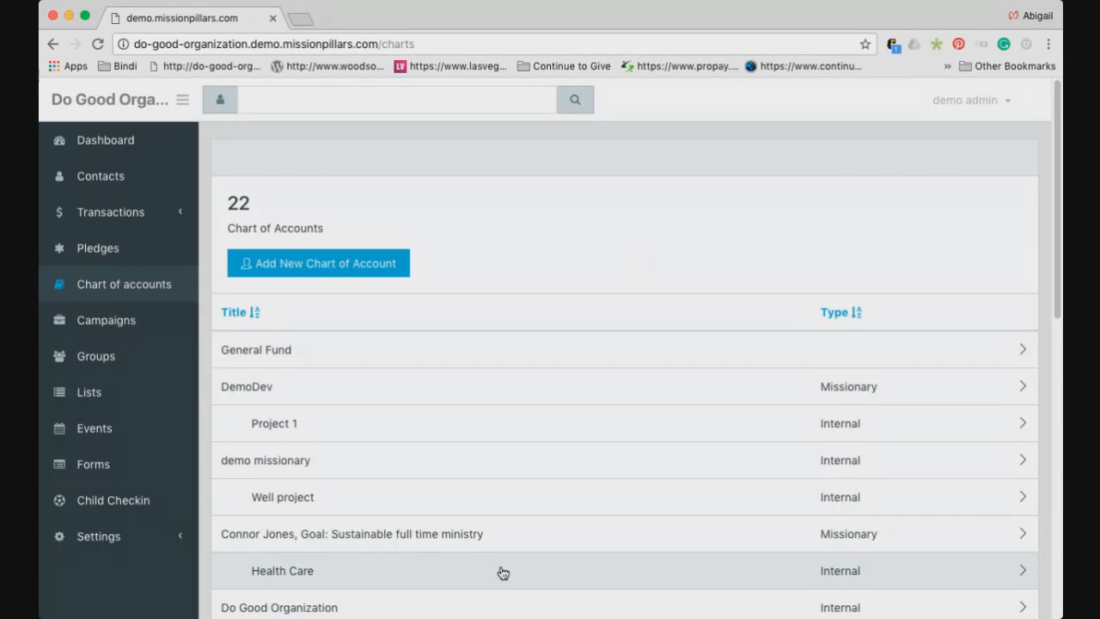
# Return to the admin page and scroll the 22-account Chart of Accounts list, starting at General Fund
pyautogui.click(665, 618)
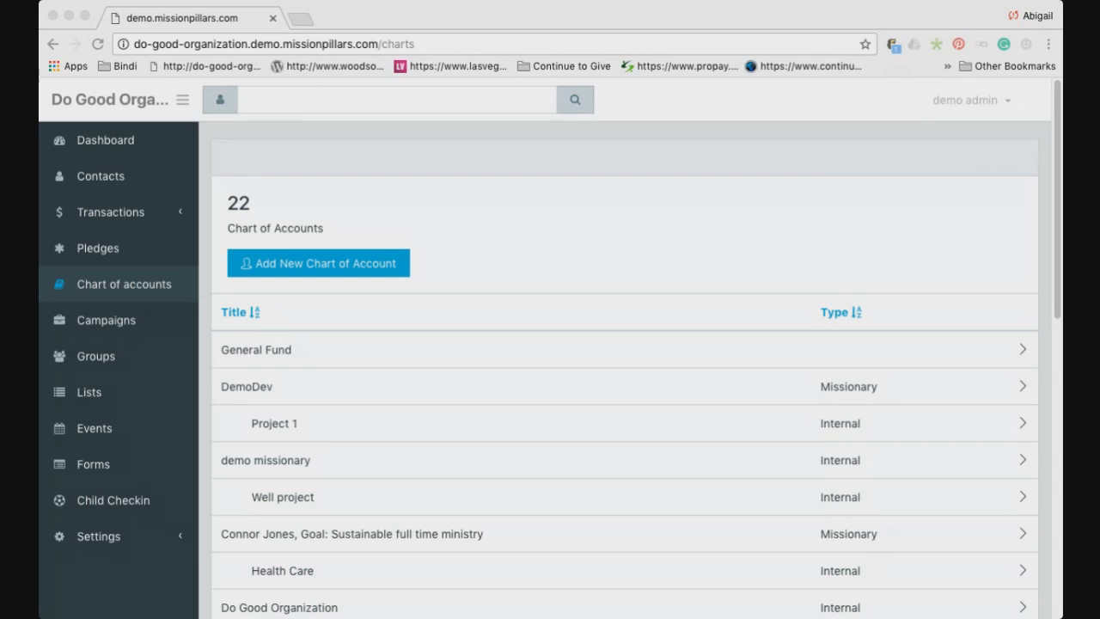
pyautogui.click(78, 26)
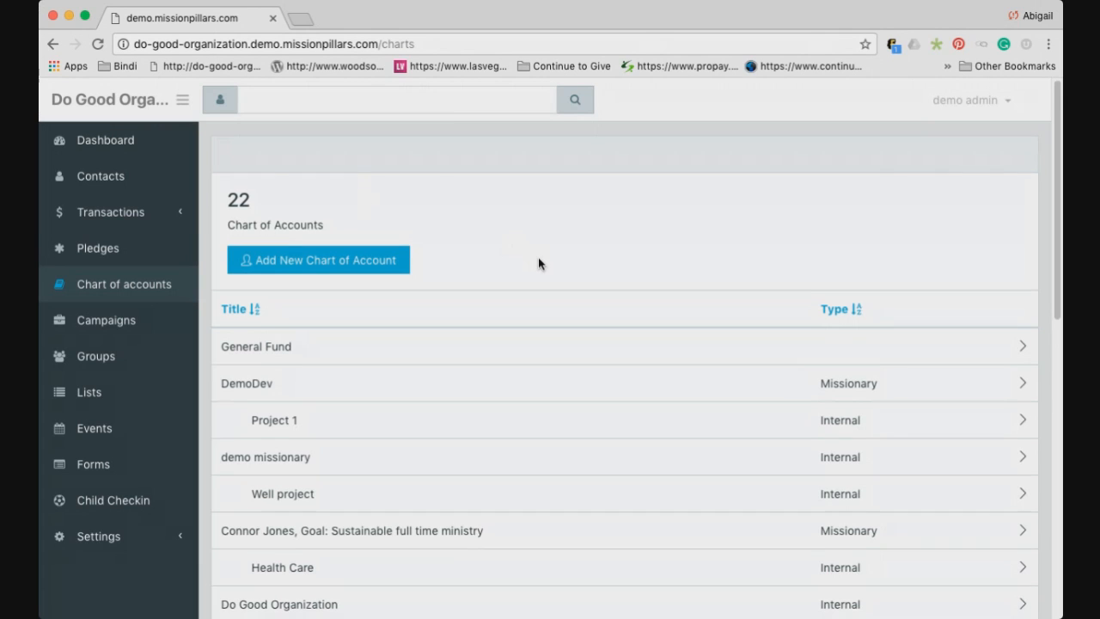
pyautogui.scroll(-5, 538, 257)
pyautogui.scroll(5, 539, 267)
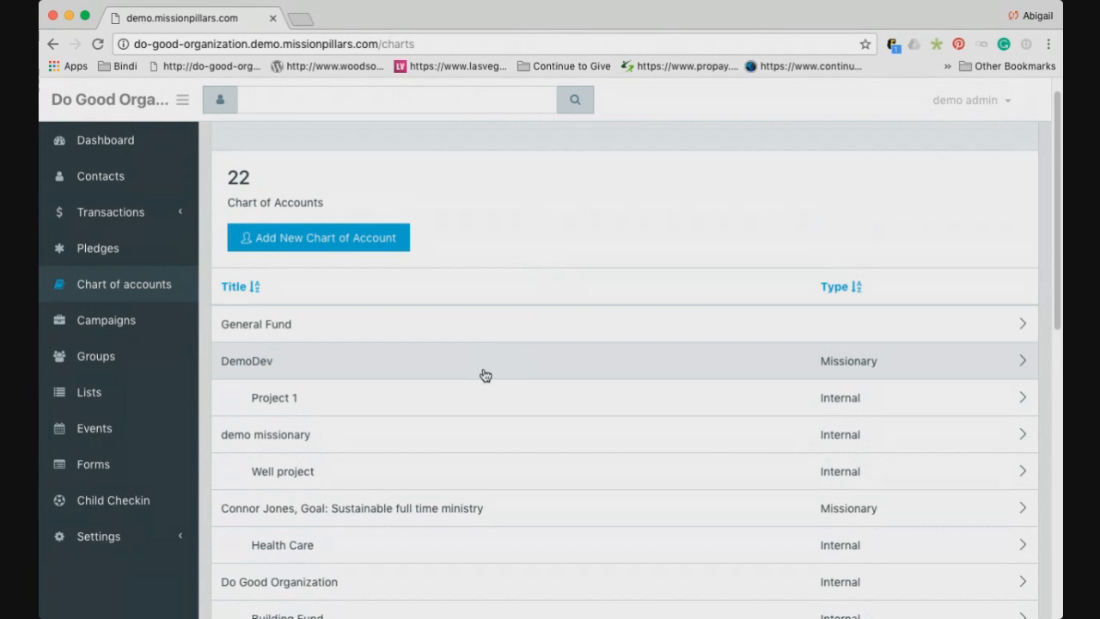
# Scroll down through the Chart of Accounts list
pyautogui.scroll(-1, 321, 385)
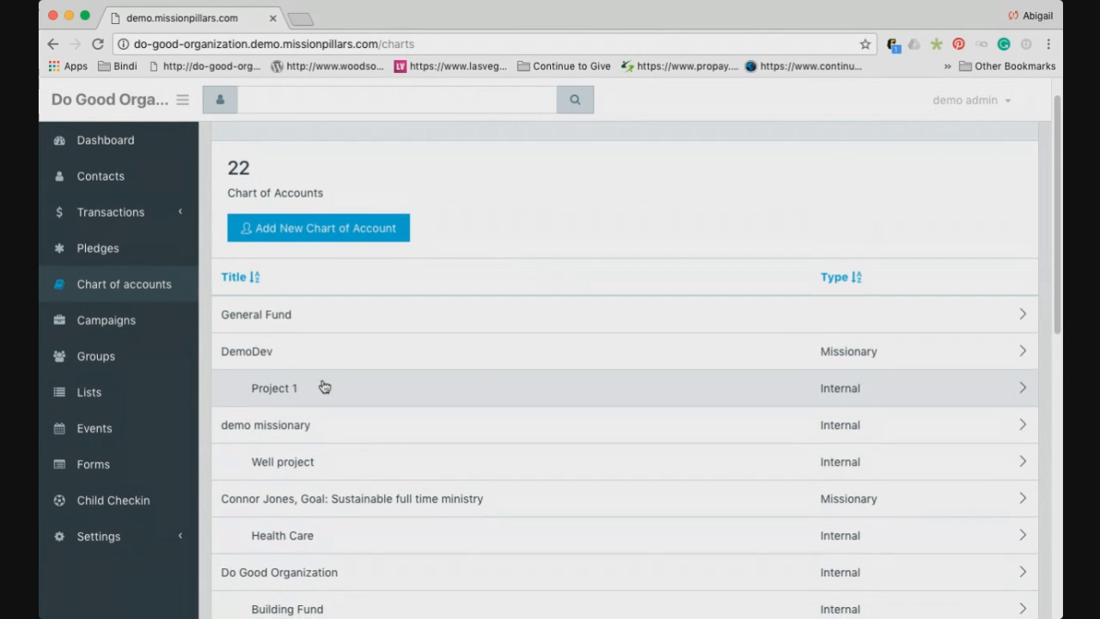
pyautogui.scroll(-2, 318, 413)
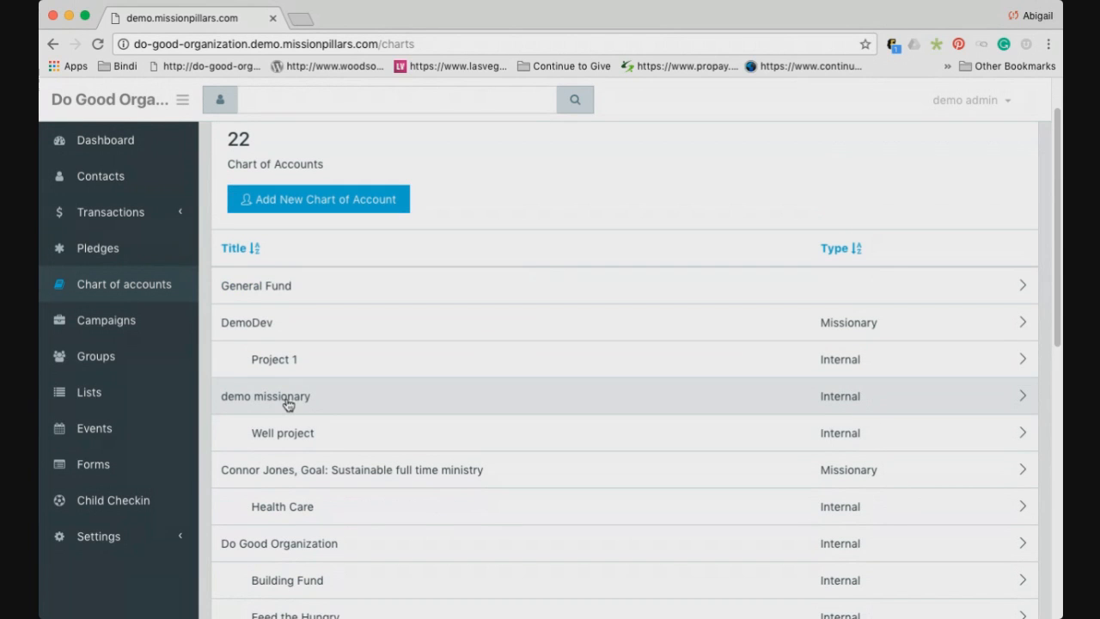
pyautogui.scroll(-1, 301, 436)
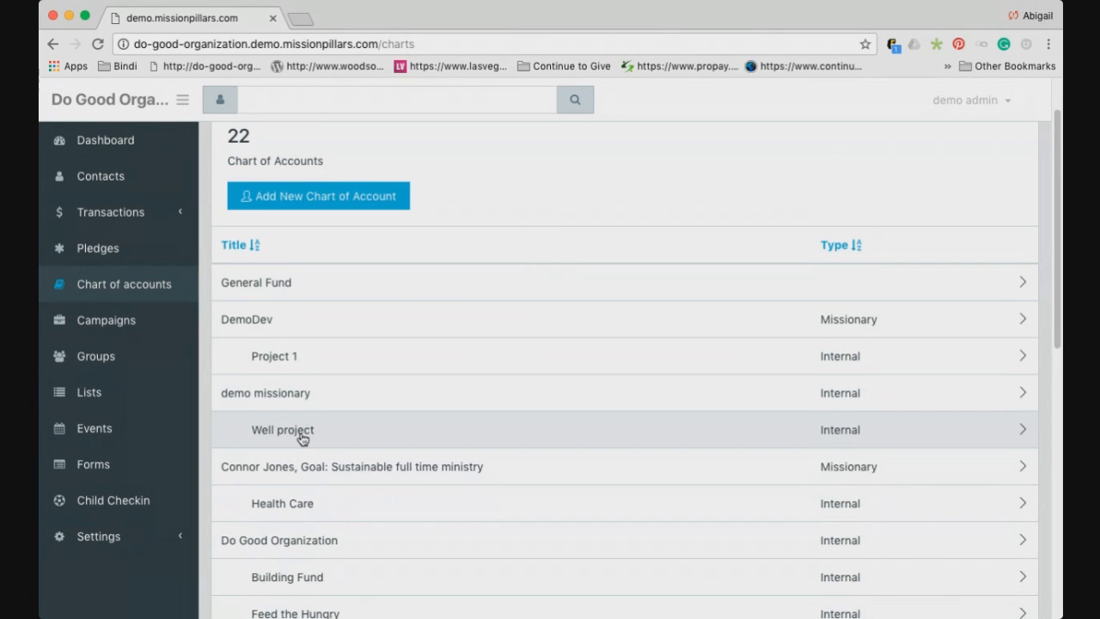
pyautogui.scroll(-2, 302, 436)
pyautogui.scroll(-4, 313, 415)
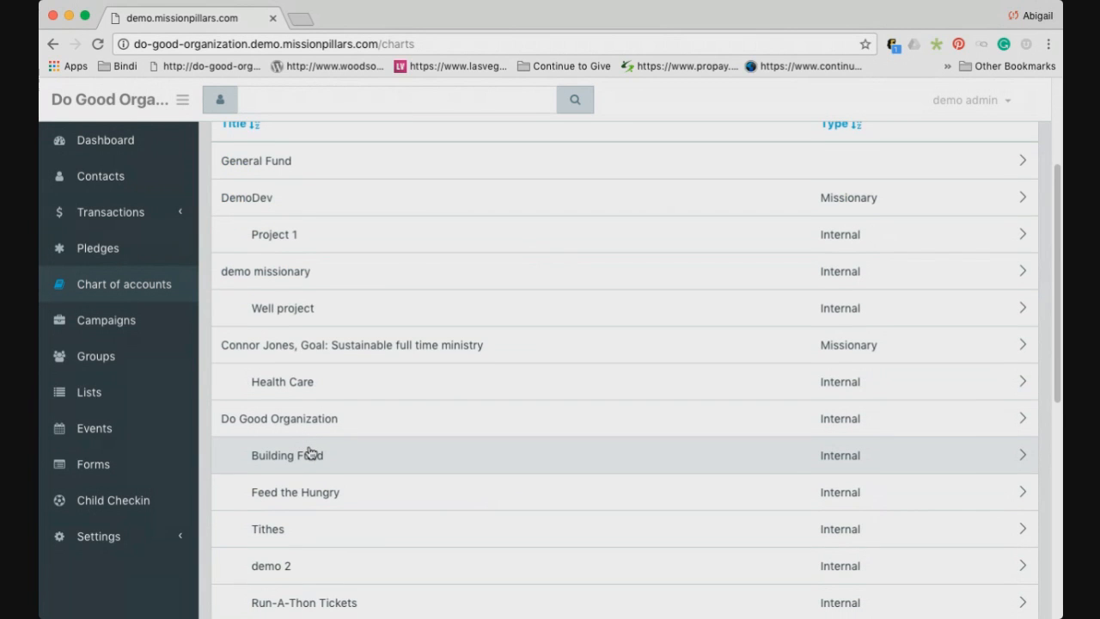
pyautogui.scroll(-5, 311, 452)
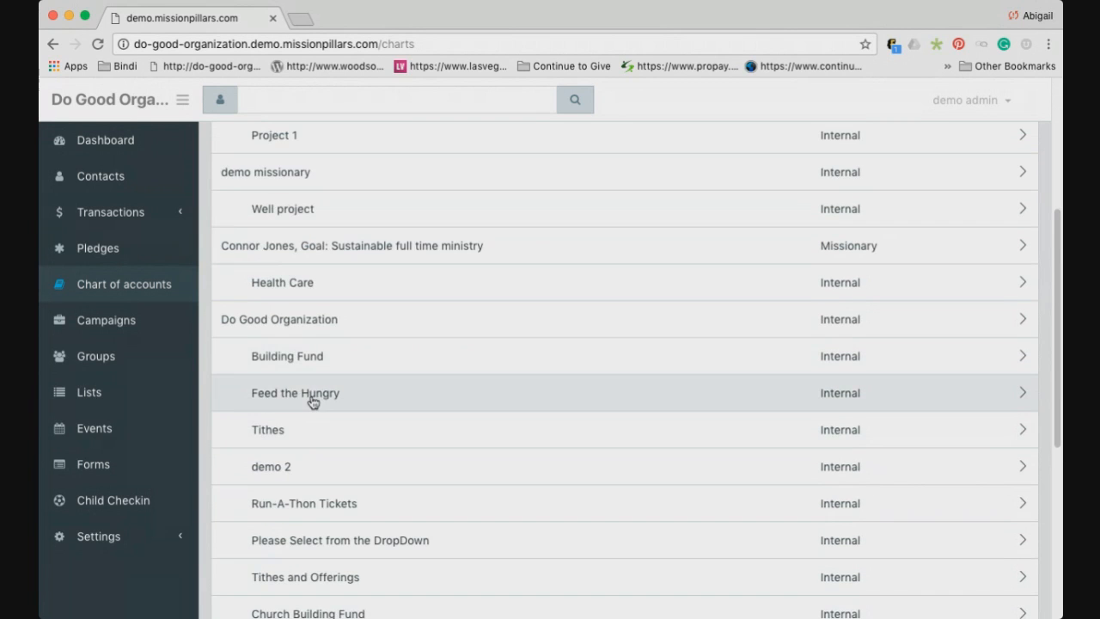
pyautogui.scroll(-1, 312, 443)
pyautogui.scroll(9, 312, 446)
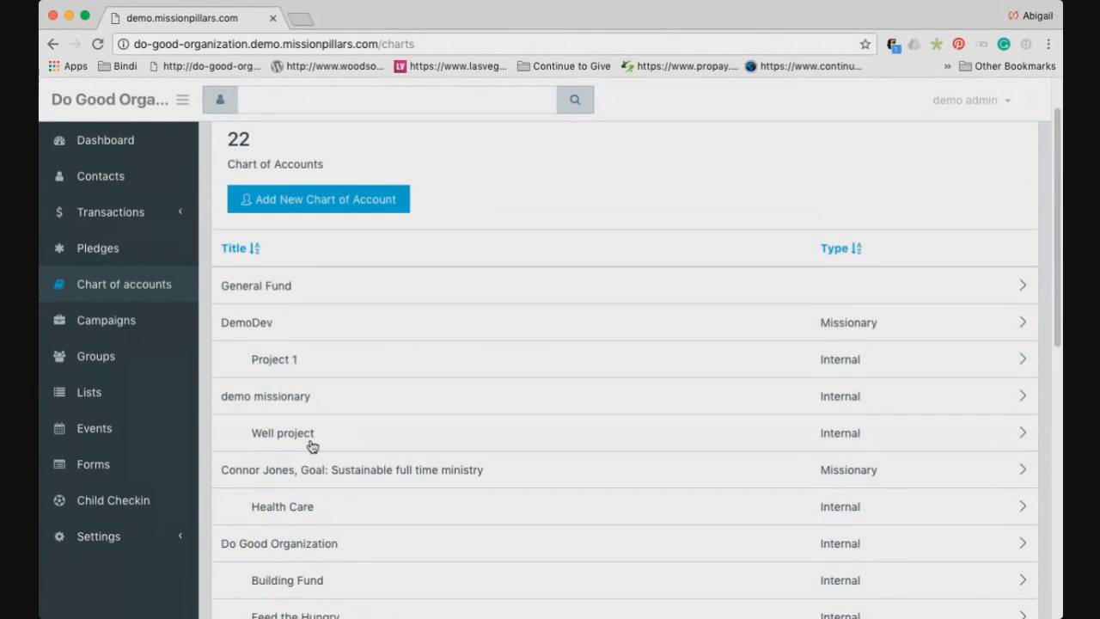
pyautogui.scroll(-8, 313, 446)
pyautogui.scroll(-12, 312, 445)
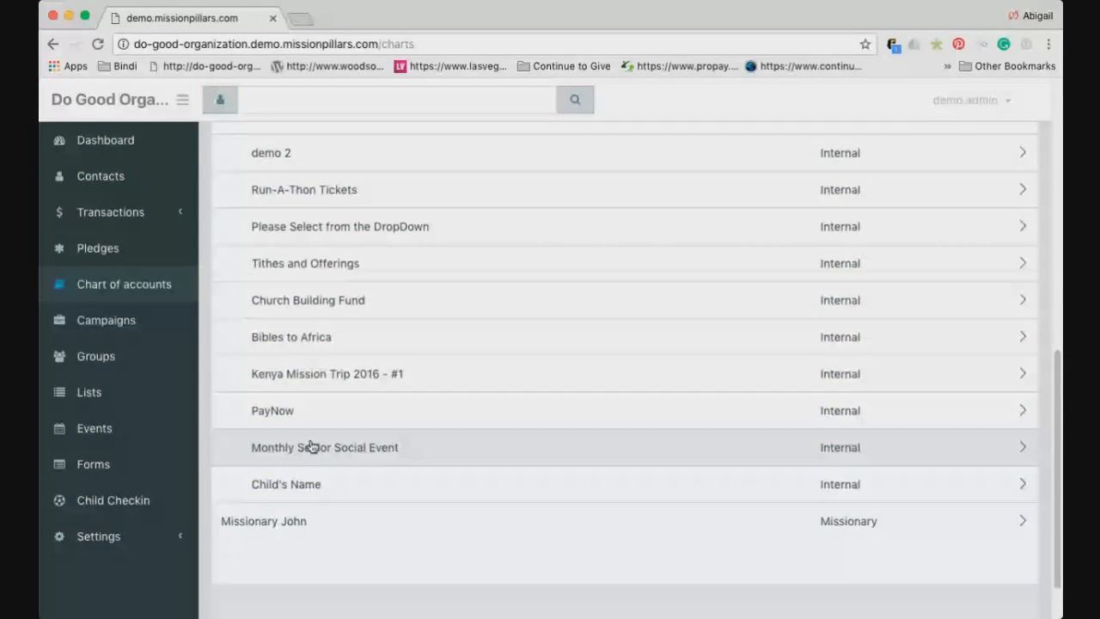
# View the empty Campaigns page, then the Forms list with Camp Registration and allergies
pyautogui.scroll(1, 311, 449)
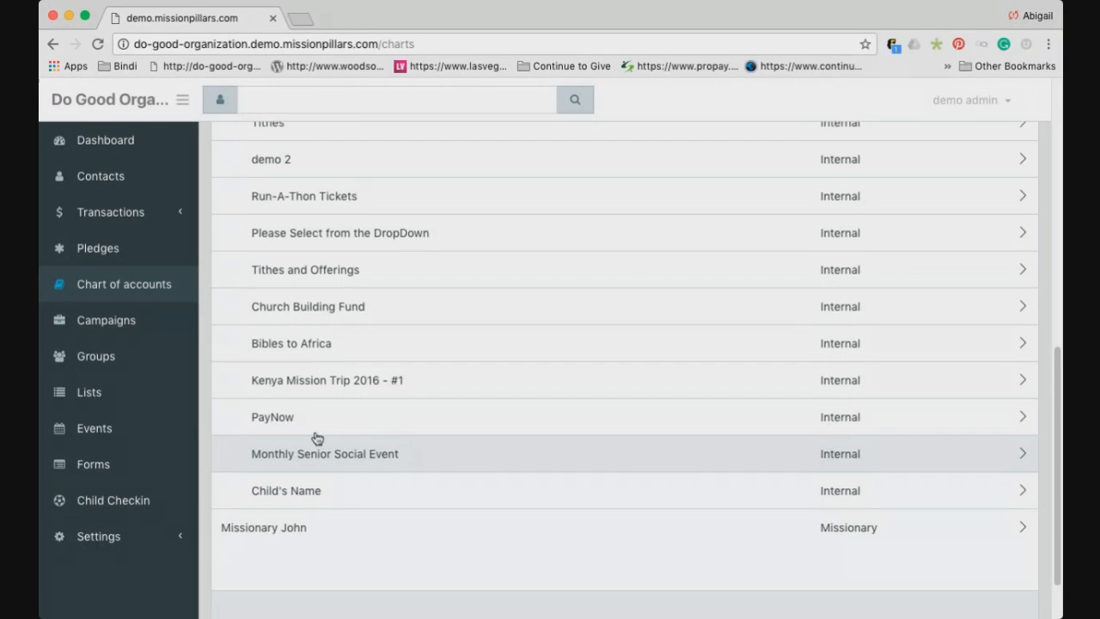
pyautogui.scroll(2, 327, 438)
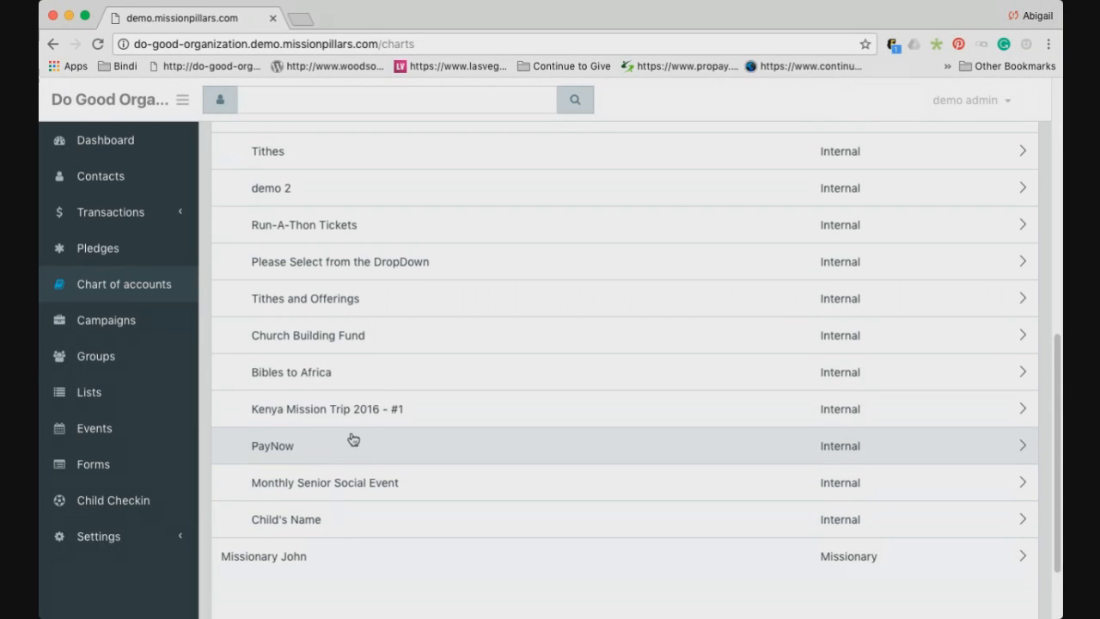
pyautogui.click(123, 326)
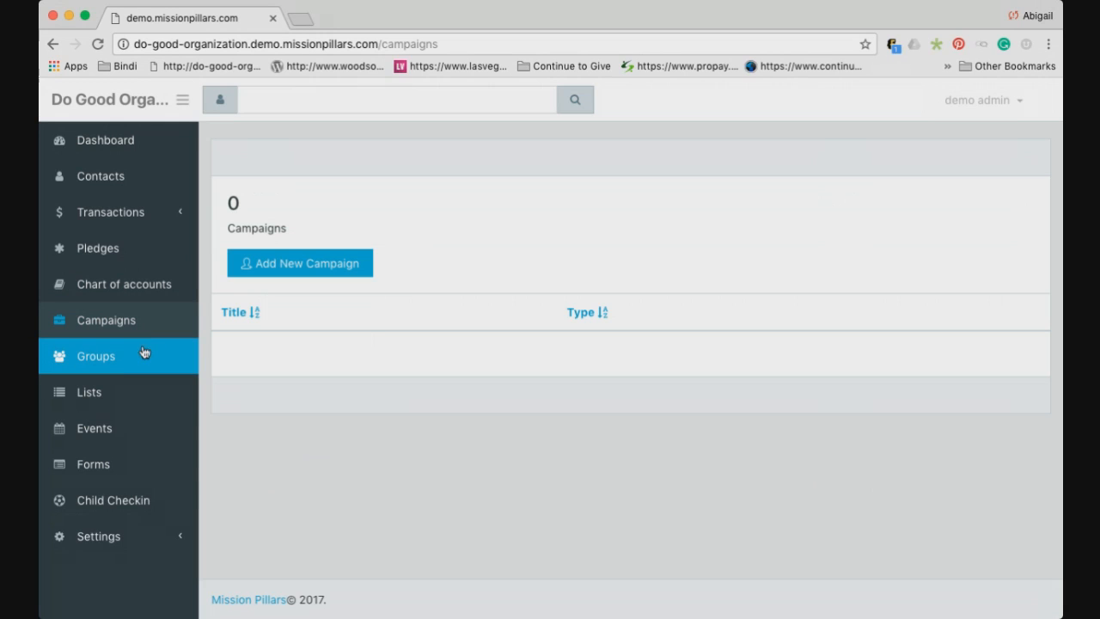
pyautogui.click(102, 464)
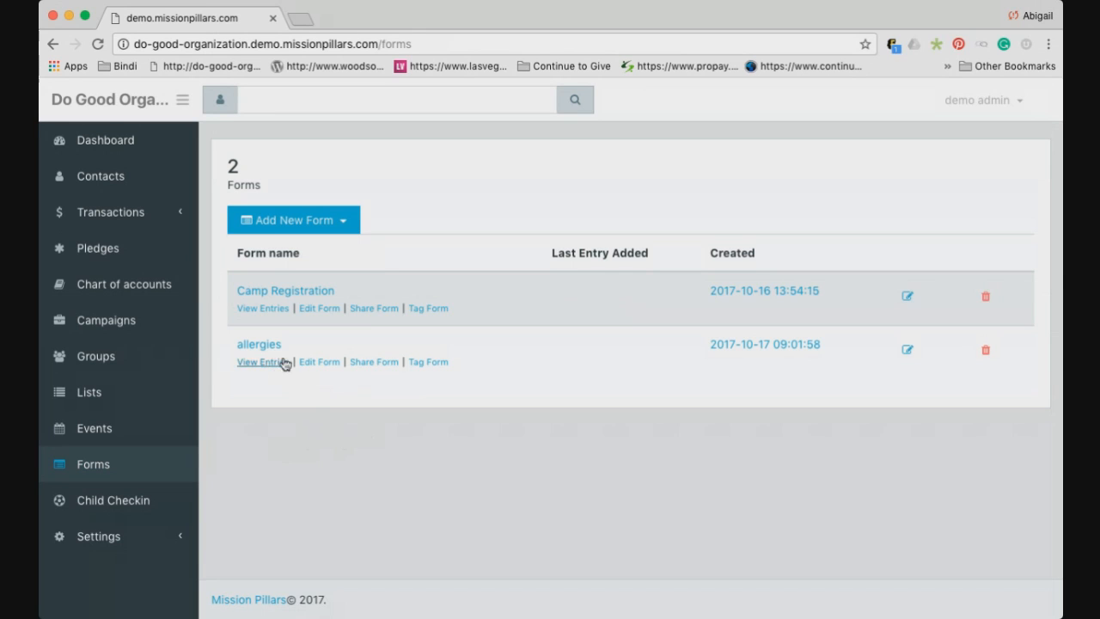
# Open the allergies form for editing and review its 'Do you have any allergies?' dropdown
pyautogui.click(907, 352)
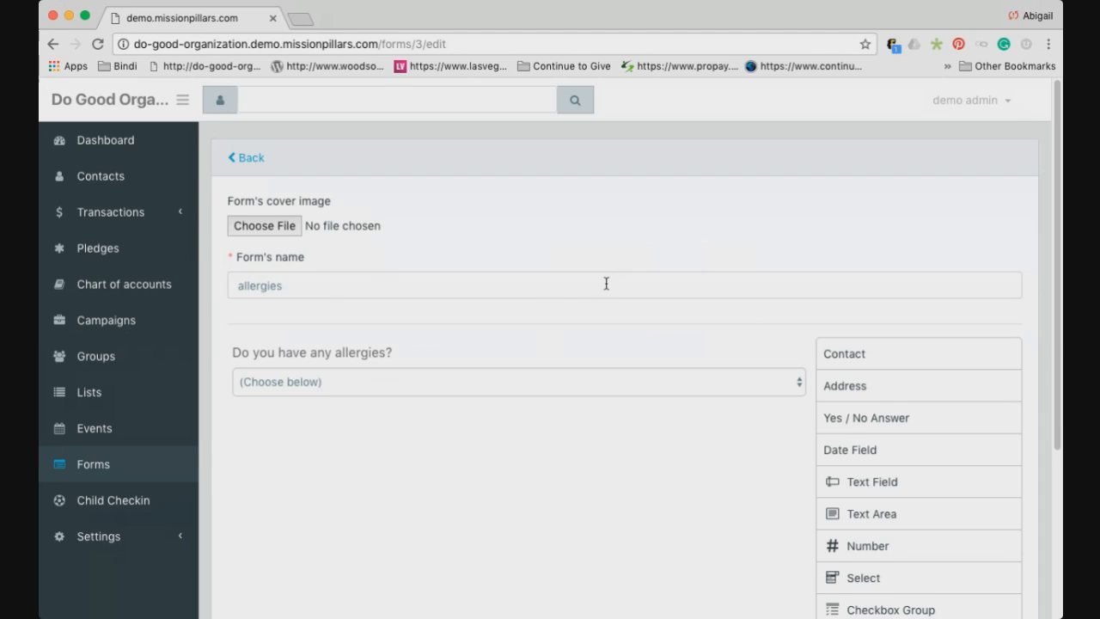
pyautogui.scroll(-1, 606, 282)
pyautogui.scroll(1, 609, 284)
pyautogui.scroll(-2, 712, 308)
pyautogui.scroll(2, 711, 308)
pyautogui.scroll(-5, 694, 321)
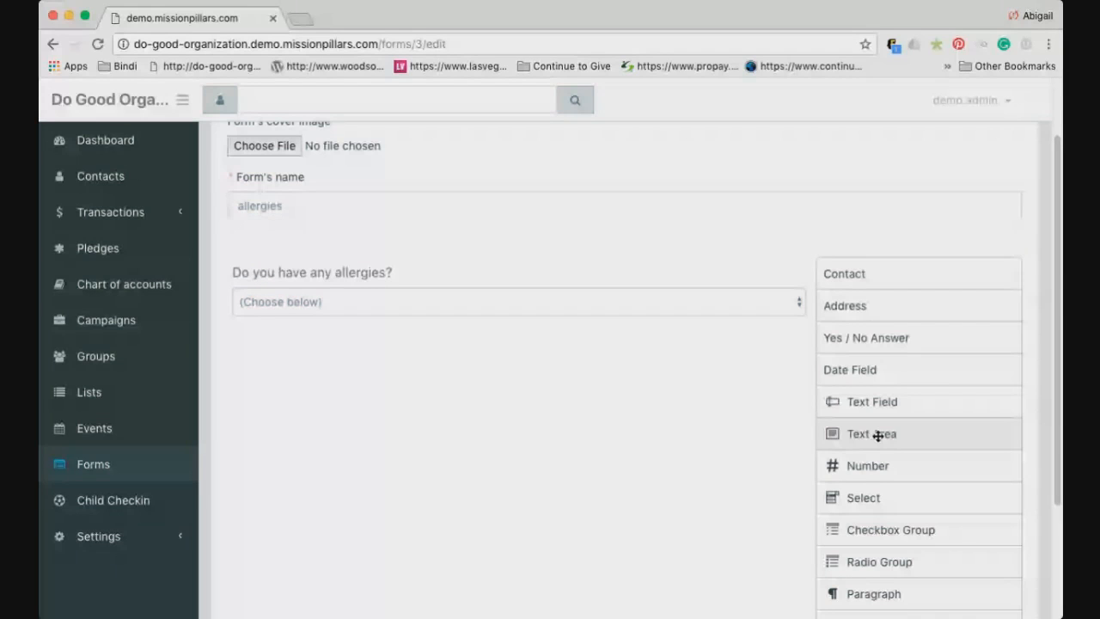
# Add a Text Area labelled 'Please list your allergies' below the allergies question and save
pyautogui.moveTo(878, 436); pyautogui.dragTo(498, 407)
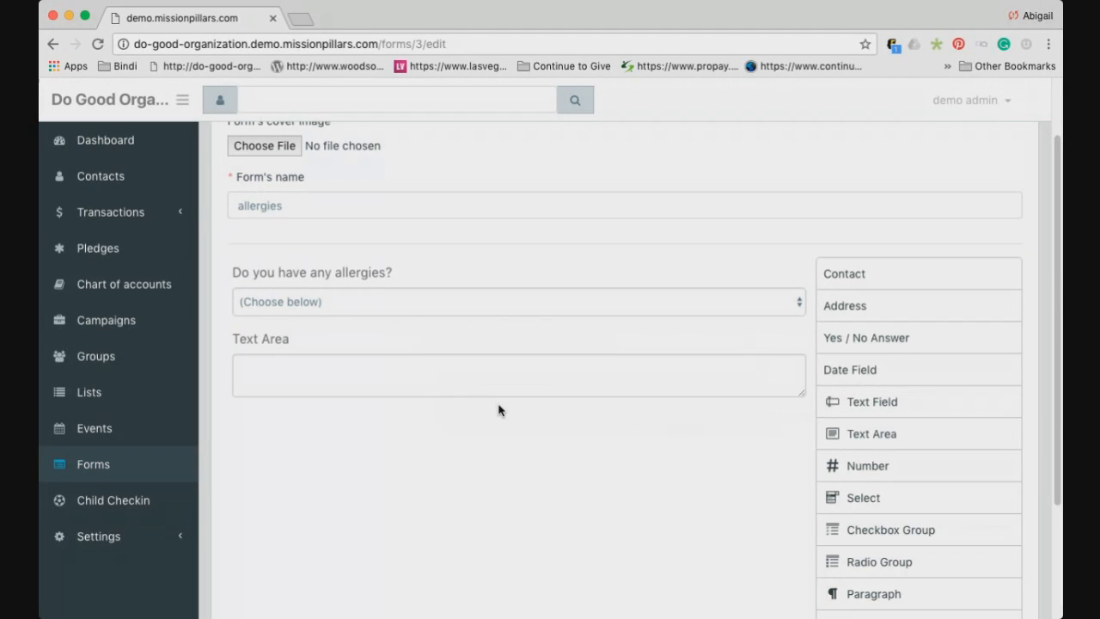
pyautogui.click(753, 337)
pyautogui.click(441, 414)
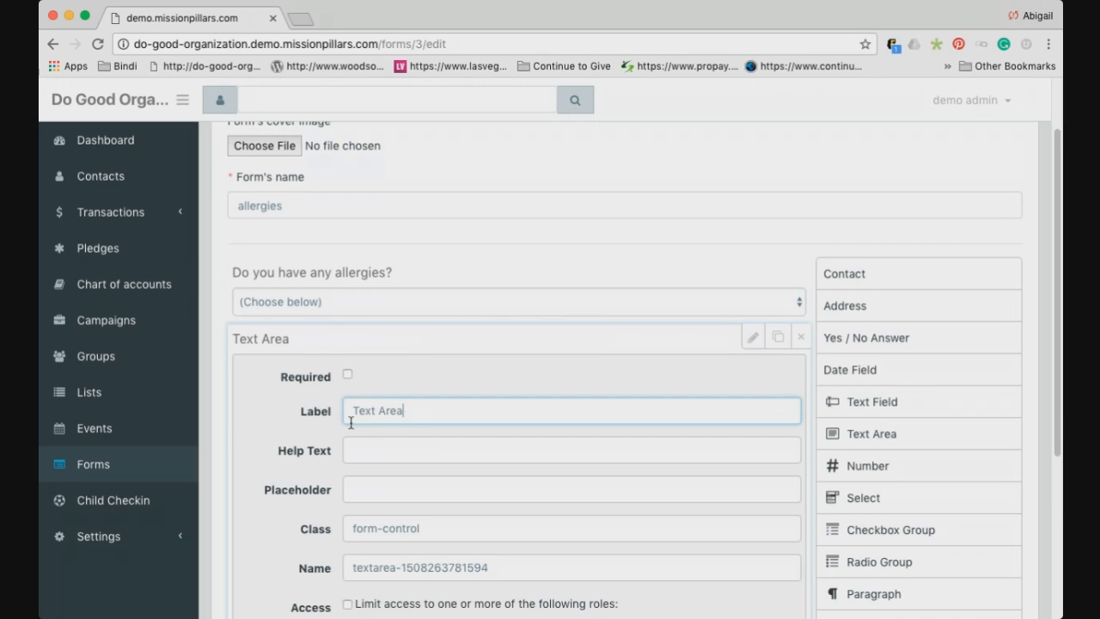
pyautogui.moveTo(411, 410); pyautogui.dragTo(347, 410)
pyautogui.write('Please list you')
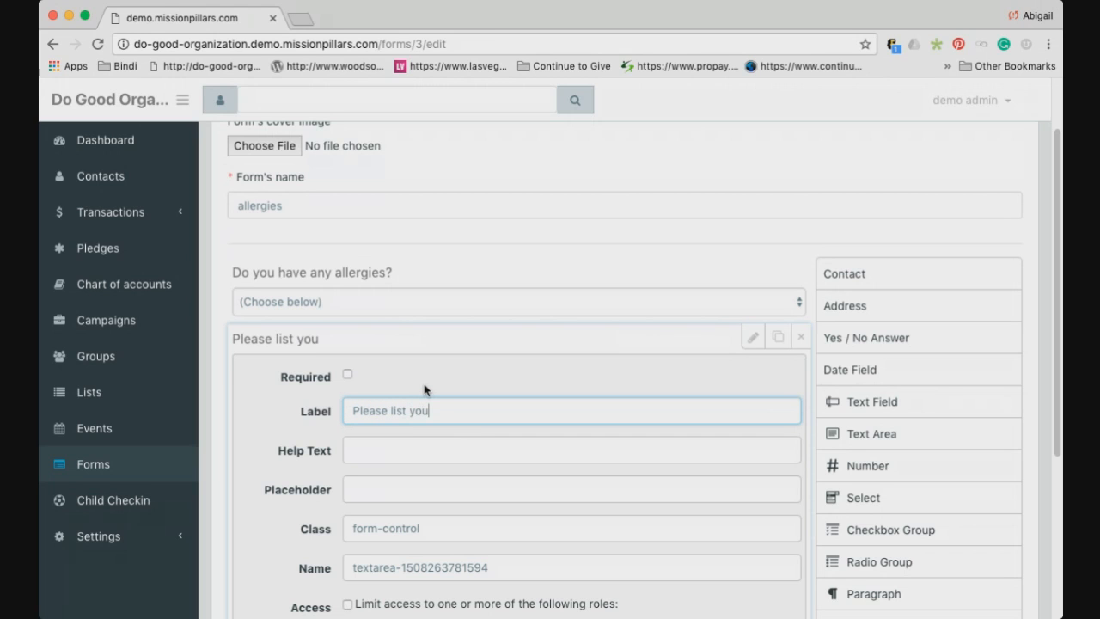
pyautogui.write('r allergies')
pyautogui.click(747, 274)
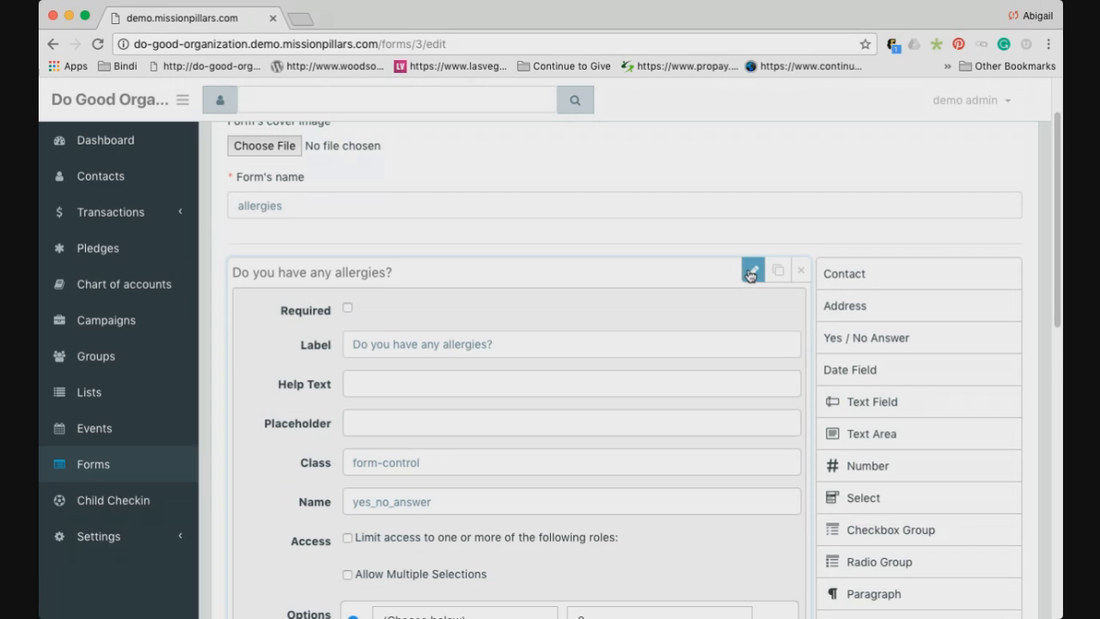
pyautogui.scroll(-6, 749, 275)
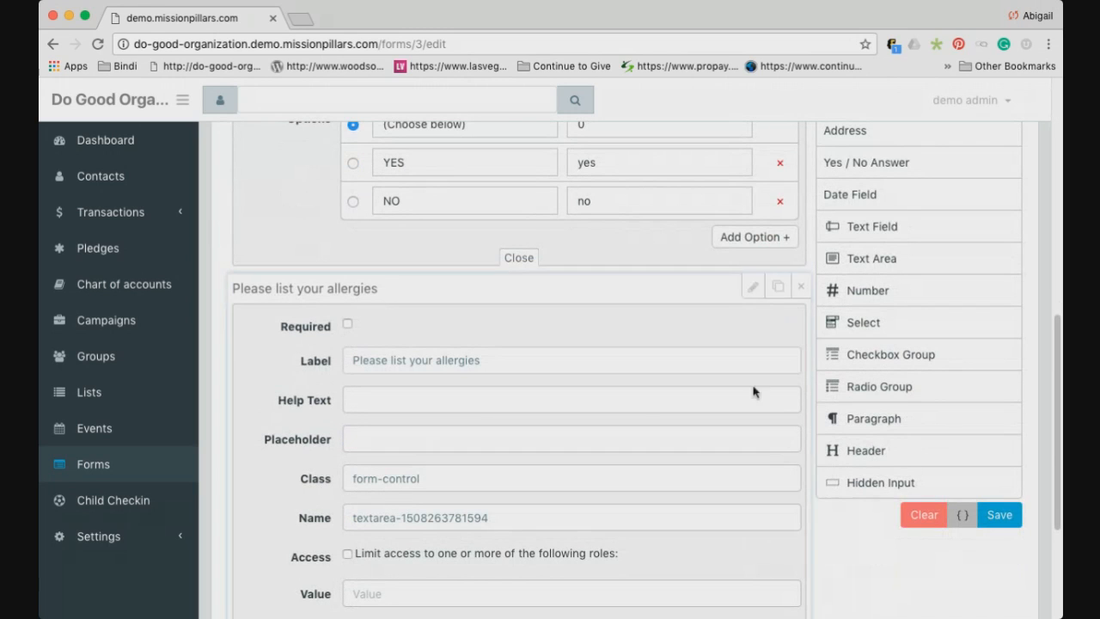
pyautogui.click(994, 514)
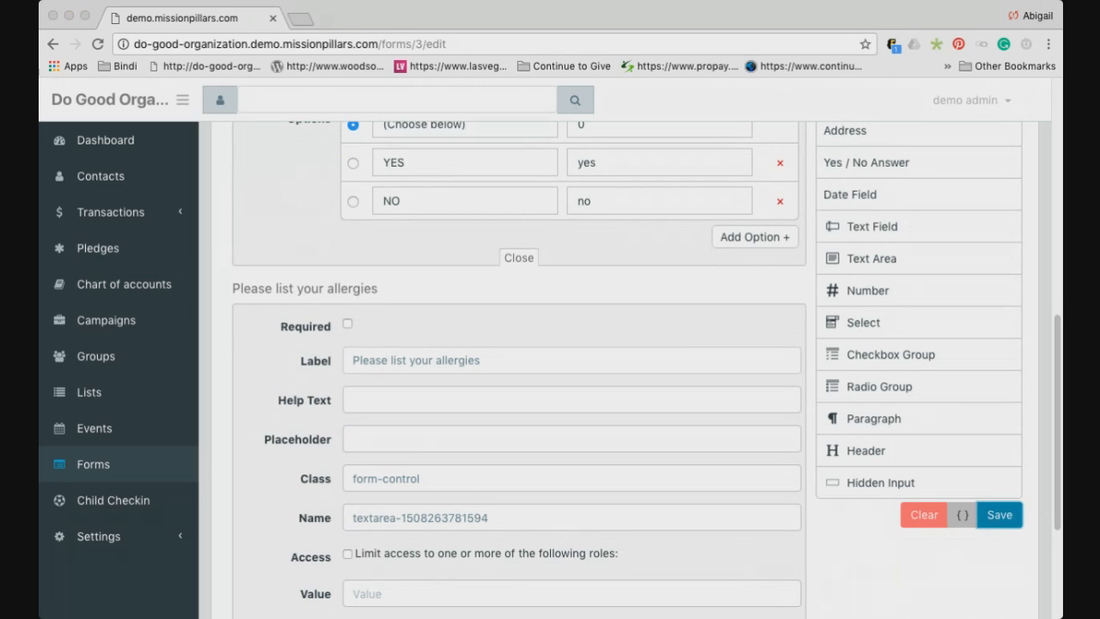
# Confirm the save and check the form now holds the dropdown and the new text area
pyautogui.click(679, 228)
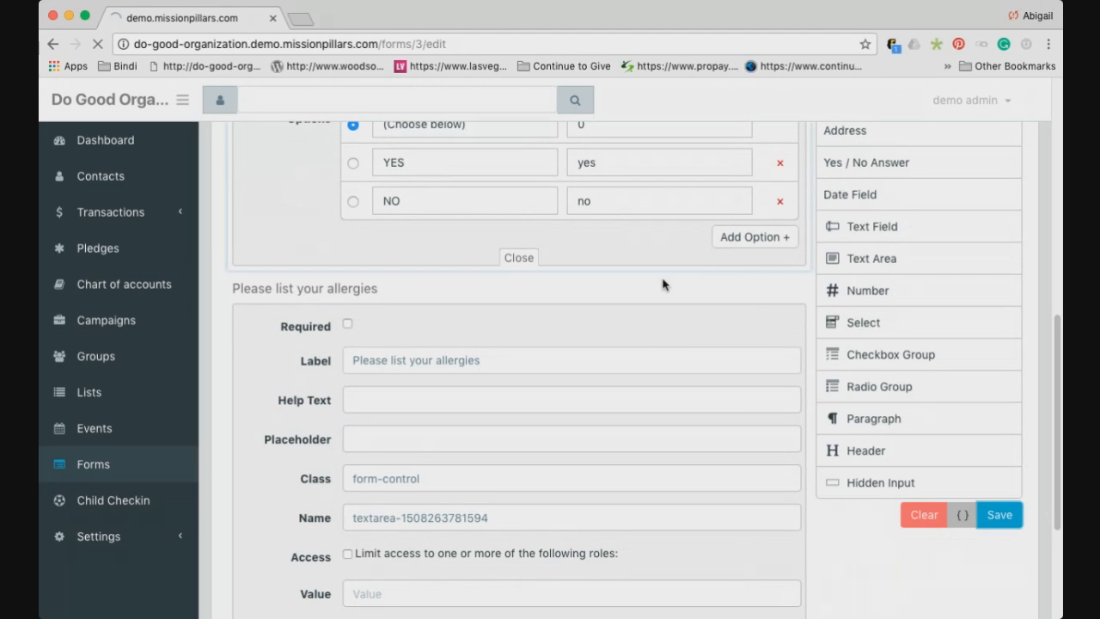
pyautogui.scroll(-1, 632, 346)
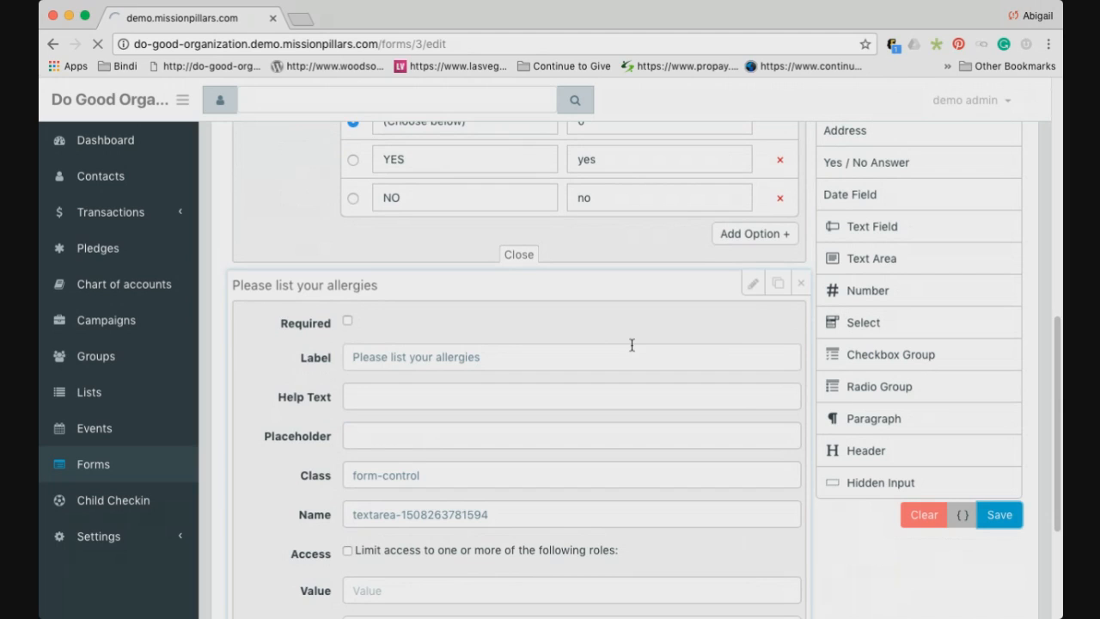
pyautogui.scroll(-3, 631, 346)
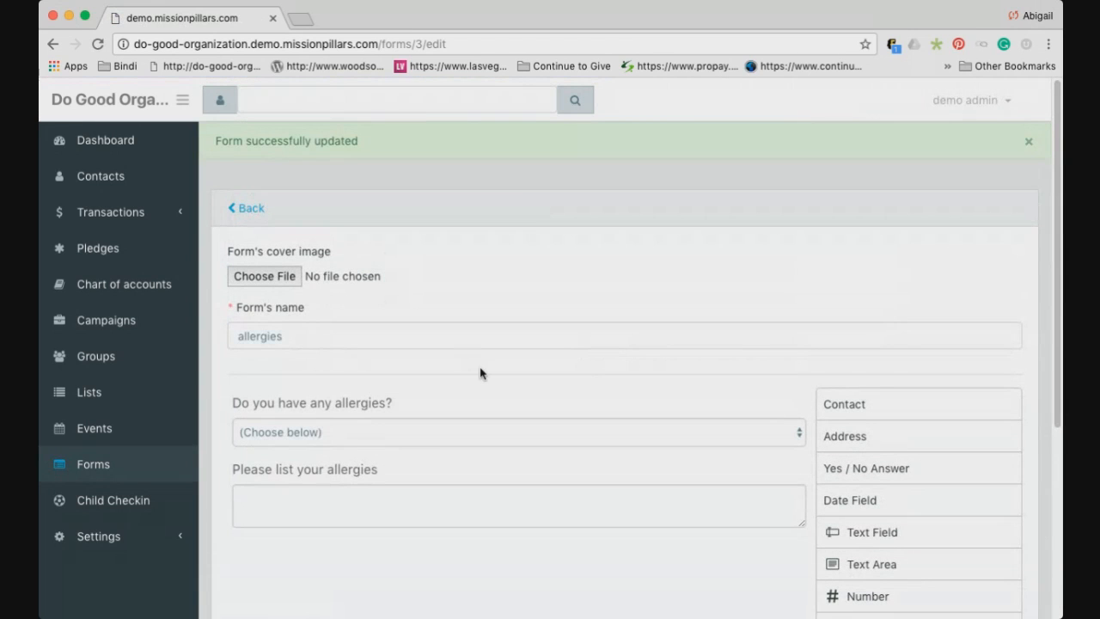
pyautogui.scroll(-1, 486, 362)
pyautogui.scroll(-1, 486, 363)
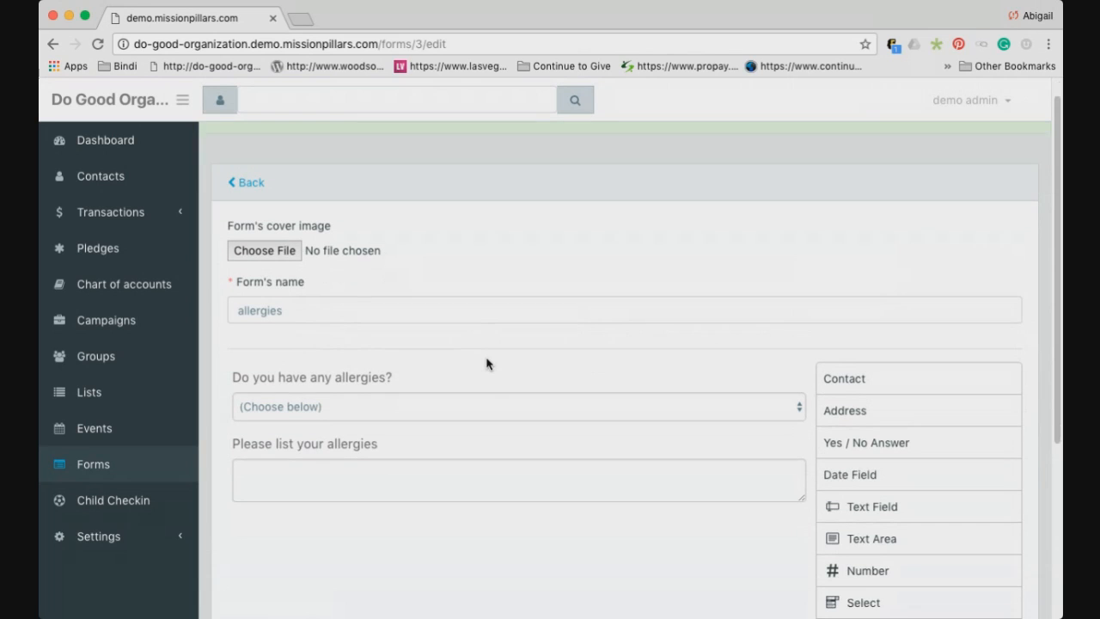
pyautogui.scroll(-1, 486, 363)
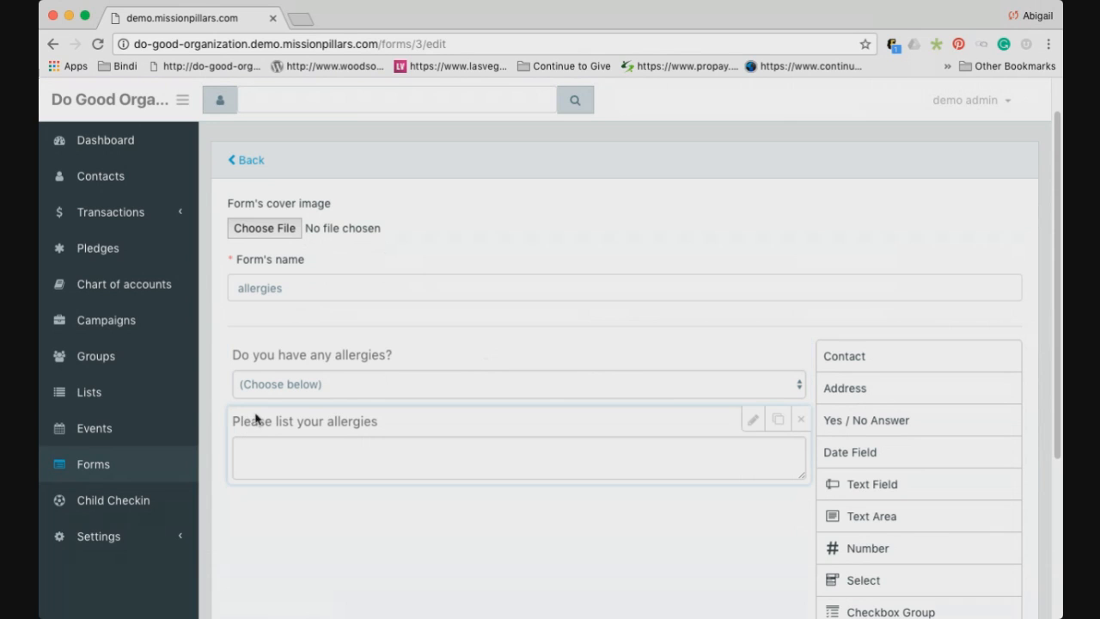
pyautogui.click(108, 362)
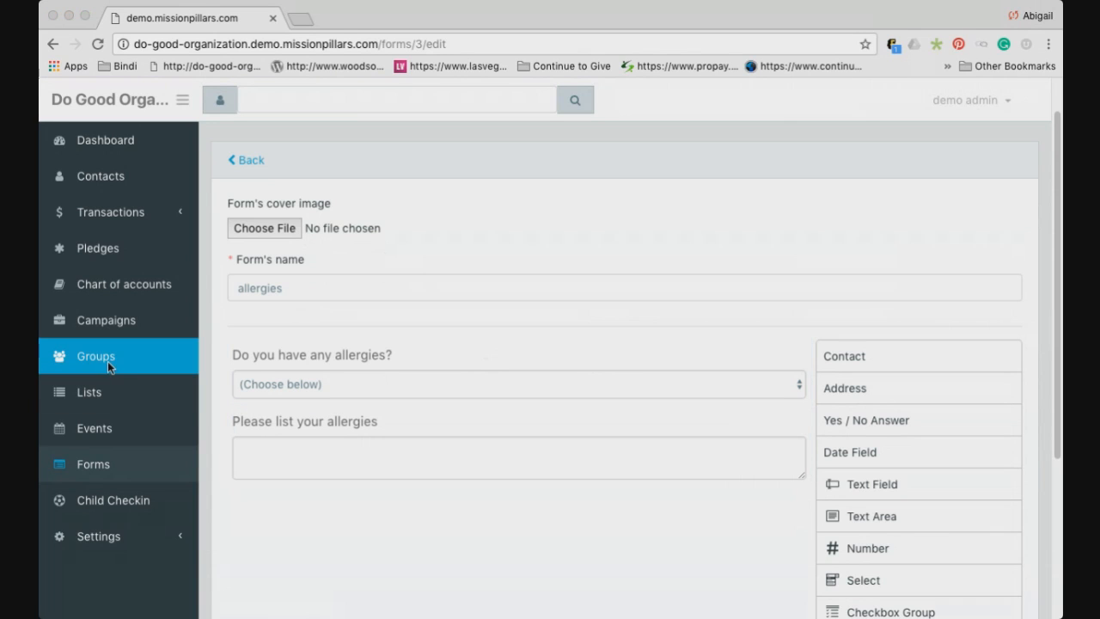
# Leave the form and open the womens groups folder with Women's Thursday Night Bible Study
pyautogui.click(108, 356)
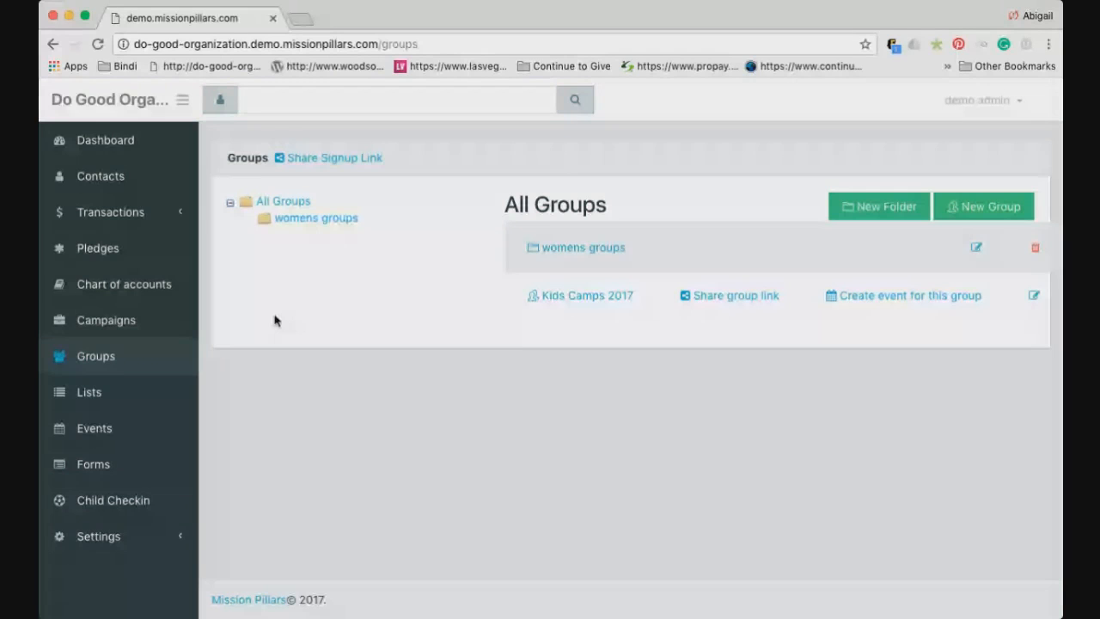
pyautogui.click(584, 248)
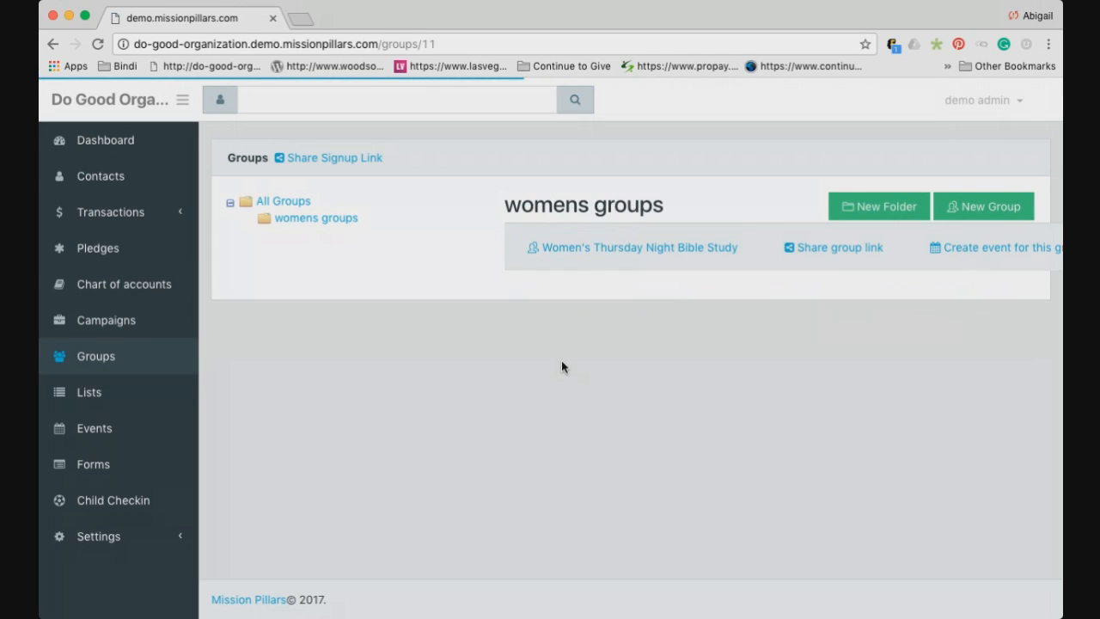
# Copy the group's signup link, load it in a new tab, and close the Share dialog
pyautogui.click(833, 249)
pyautogui.tripleClick(722, 183)
pyautogui.hotkey('ctrl', 'c')
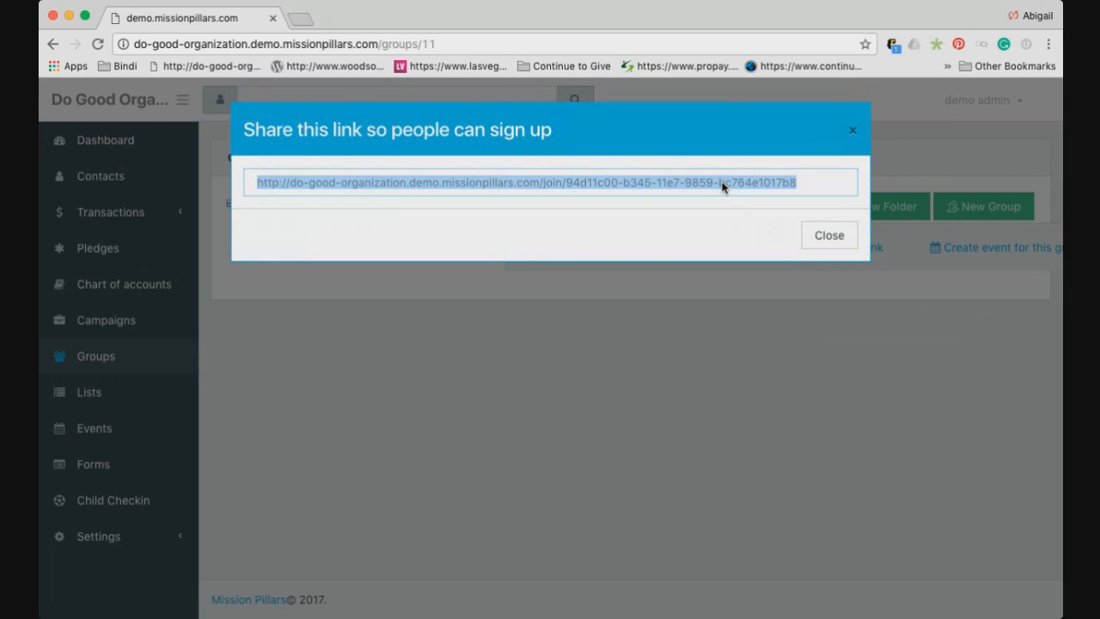
pyautogui.click(300, 20)
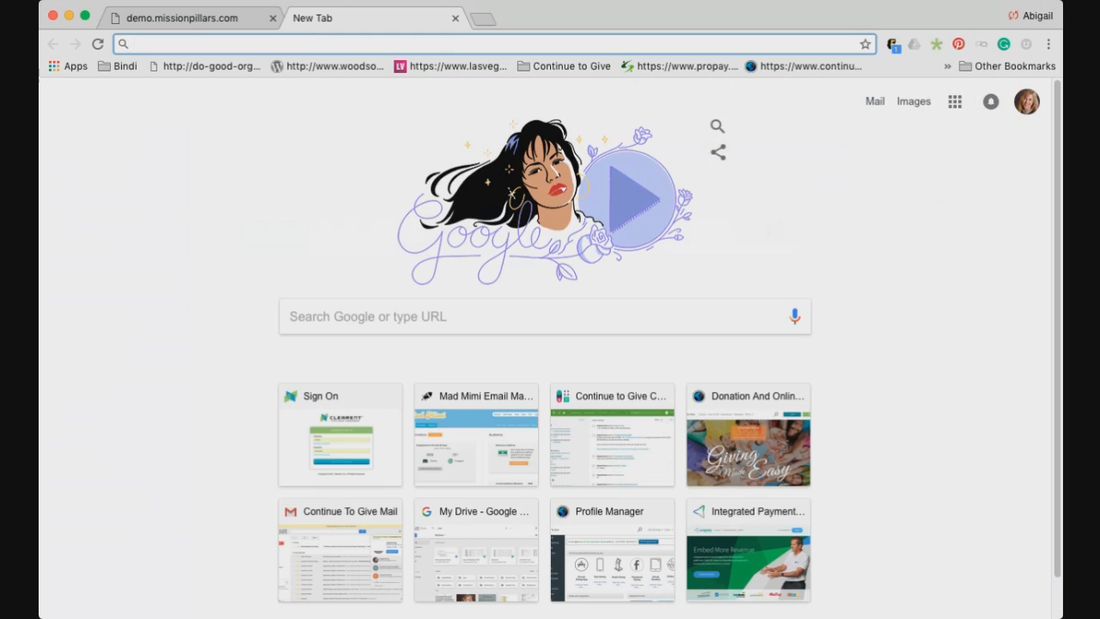
pyautogui.click(204, 19)
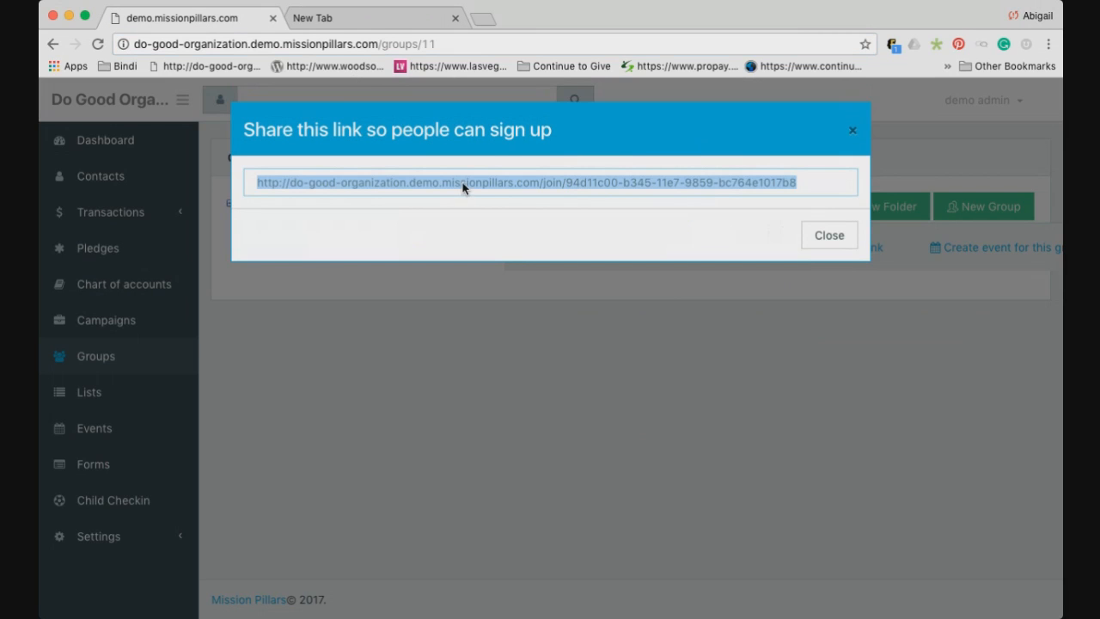
pyautogui.click(413, 28)
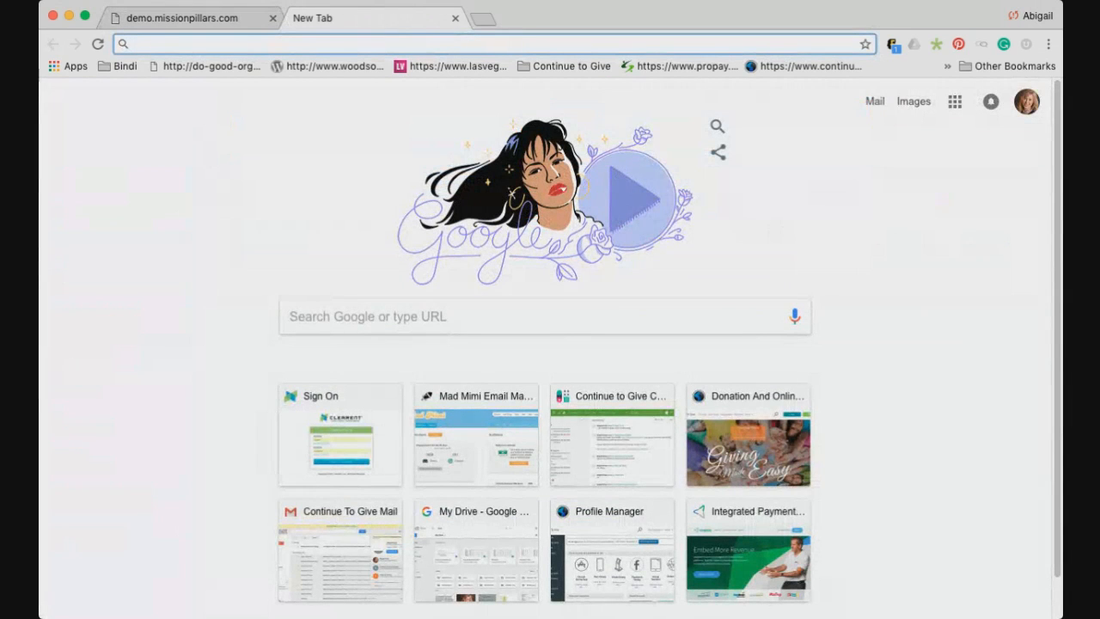
pyautogui.hotkey('ctrl', 'v')
pyautogui.press('Return')
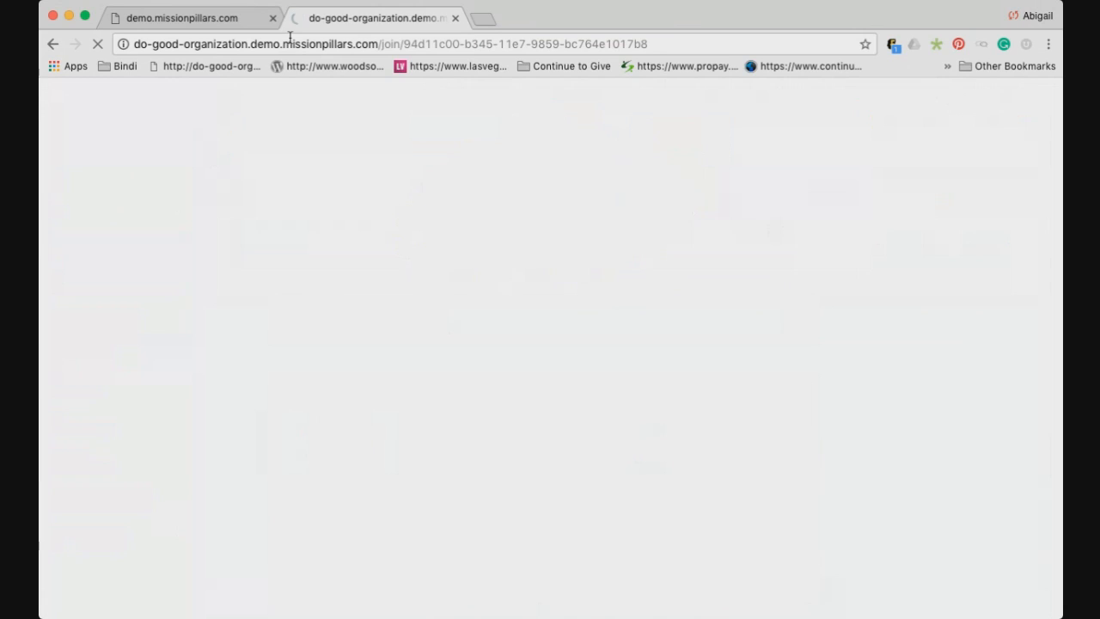
pyautogui.click(205, 29)
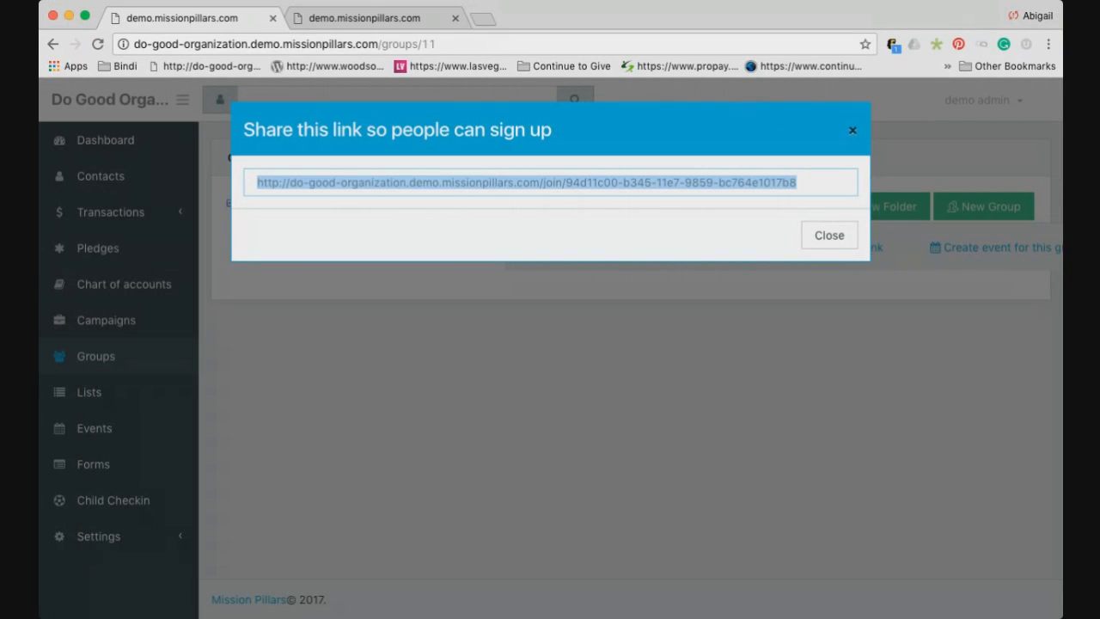
pyautogui.press('Escape')
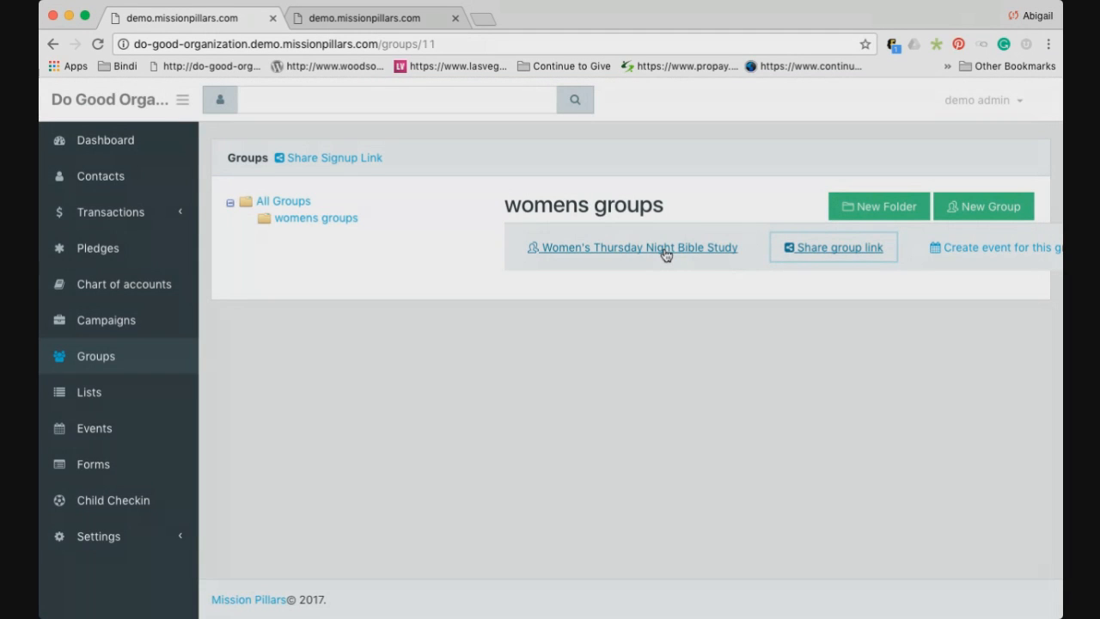
# View the Women's Thursday Night Bible Study members, then go up to the All Groups folder
pyautogui.click(679, 255)
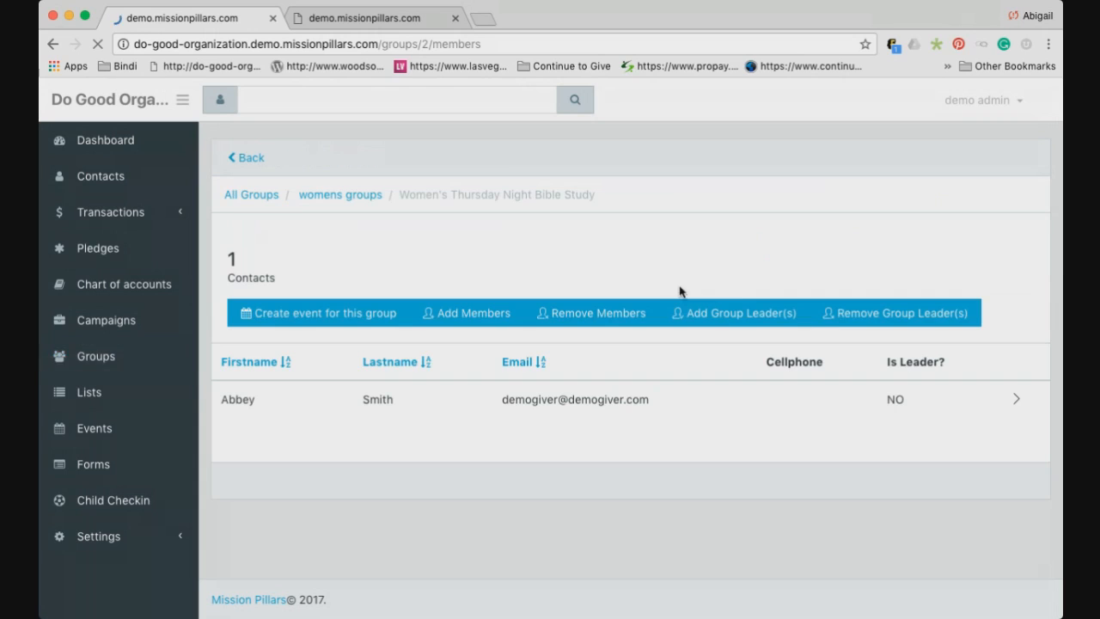
pyautogui.click(245, 165)
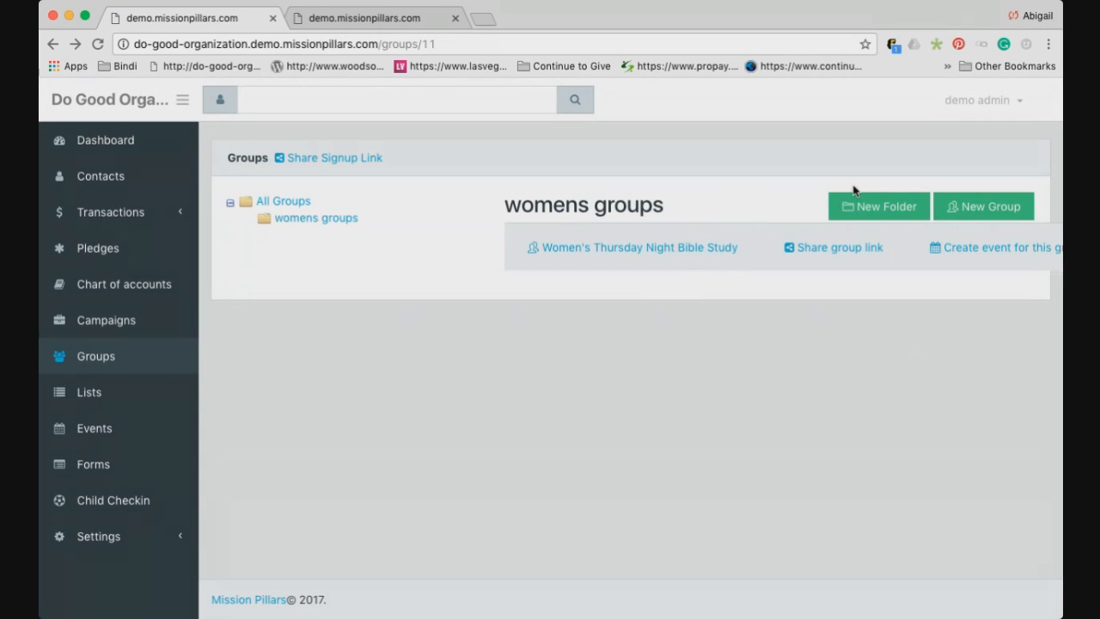
pyautogui.click(292, 203)
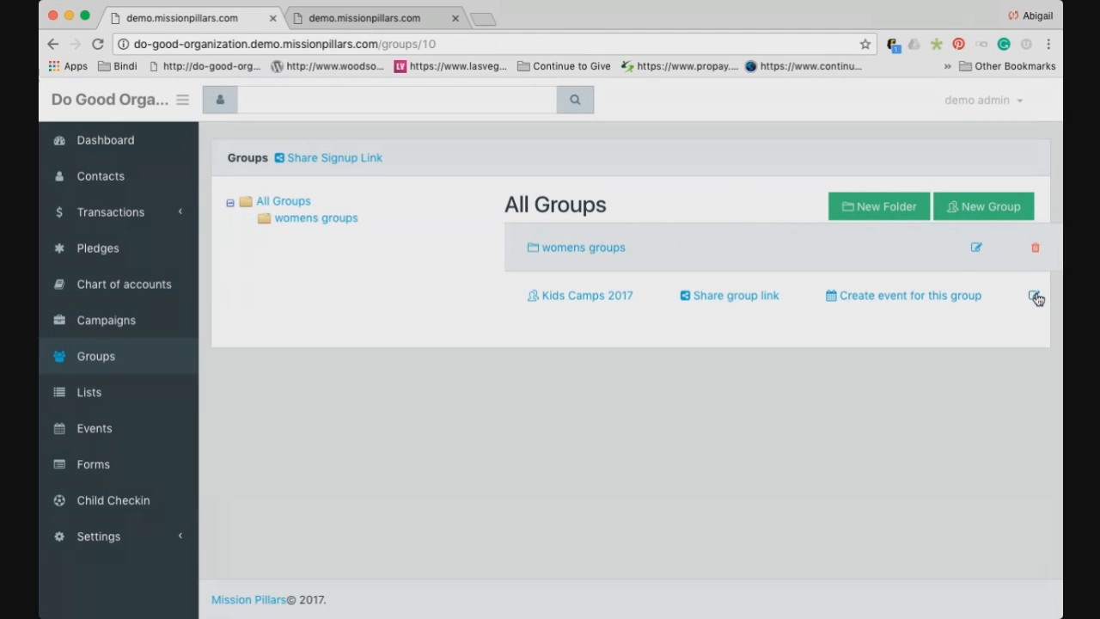
pyautogui.click(1035, 297)
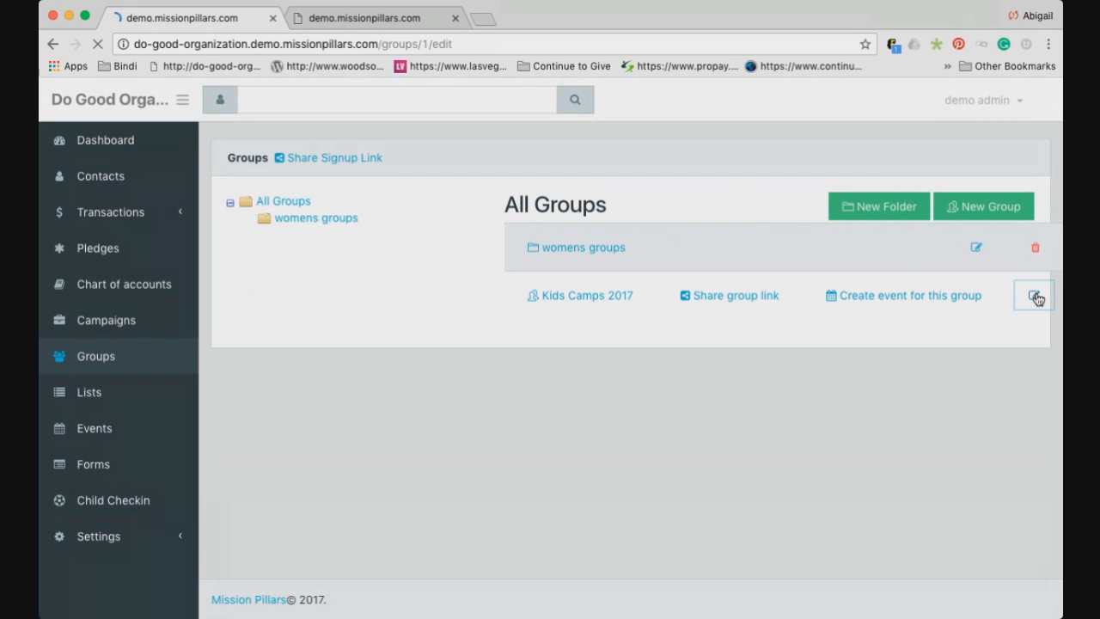
pyautogui.scroll(-3, 574, 238)
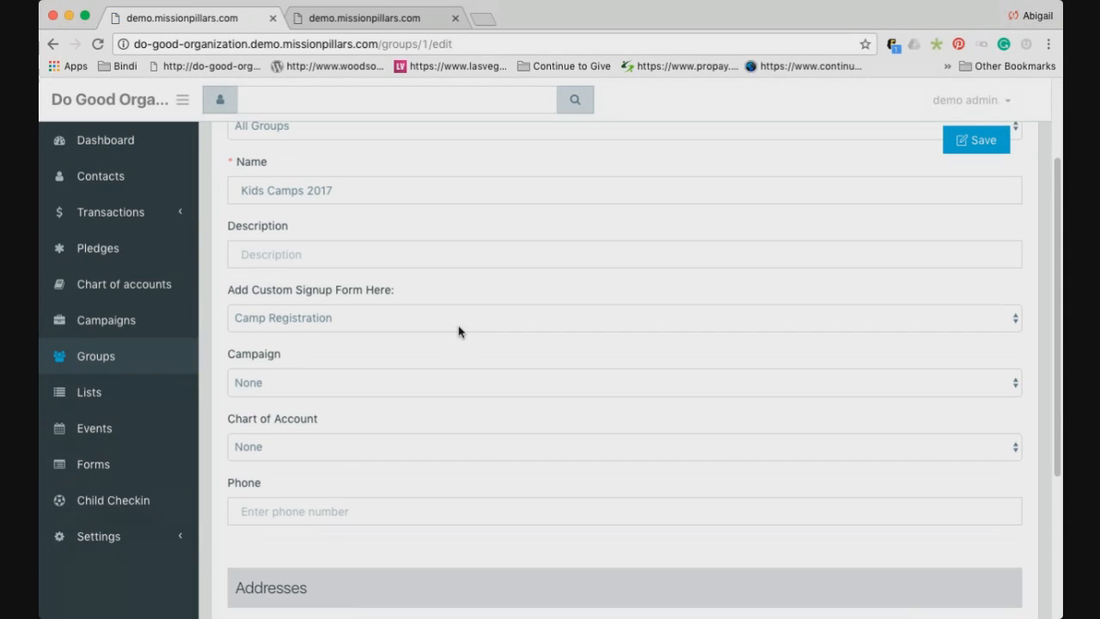
pyautogui.scroll(1, 411, 305)
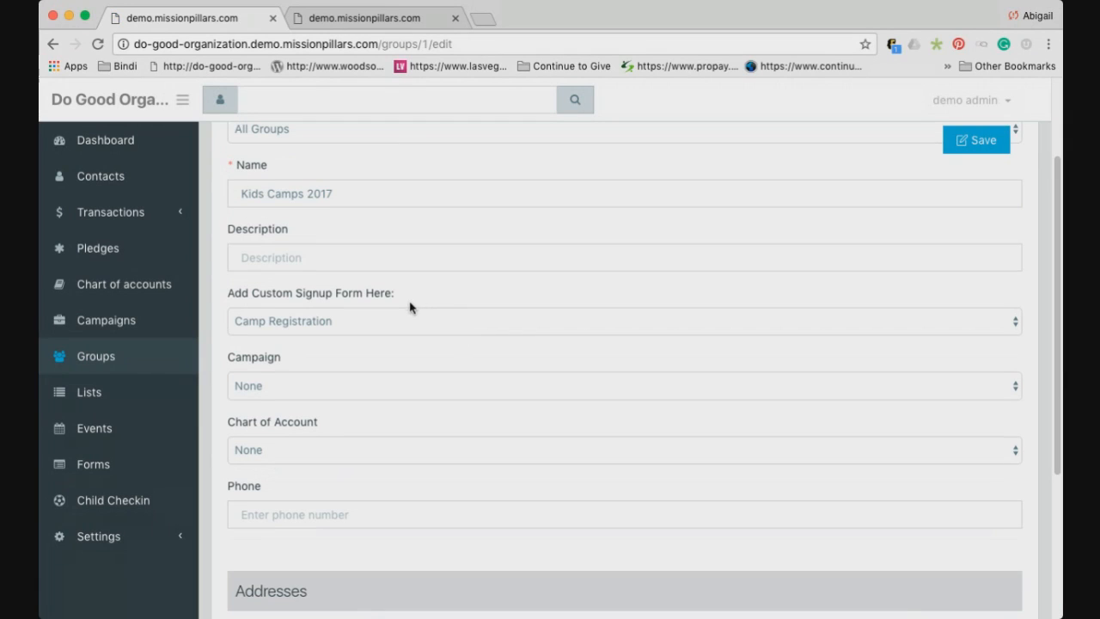
pyautogui.click(325, 323)
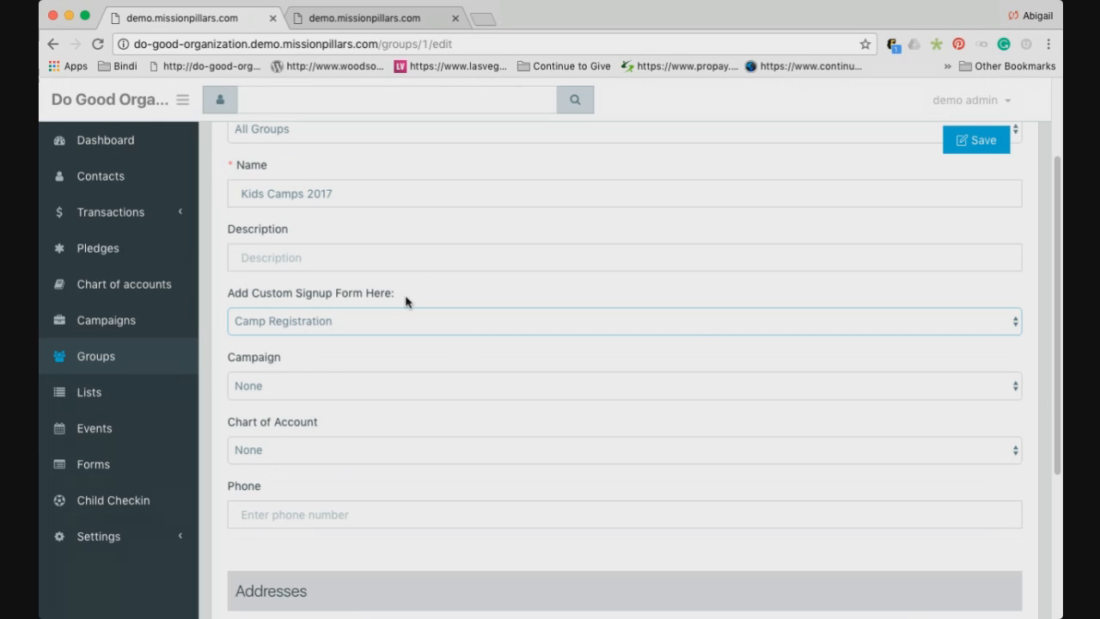
pyautogui.scroll(1, 406, 301)
pyautogui.scroll(3, 406, 301)
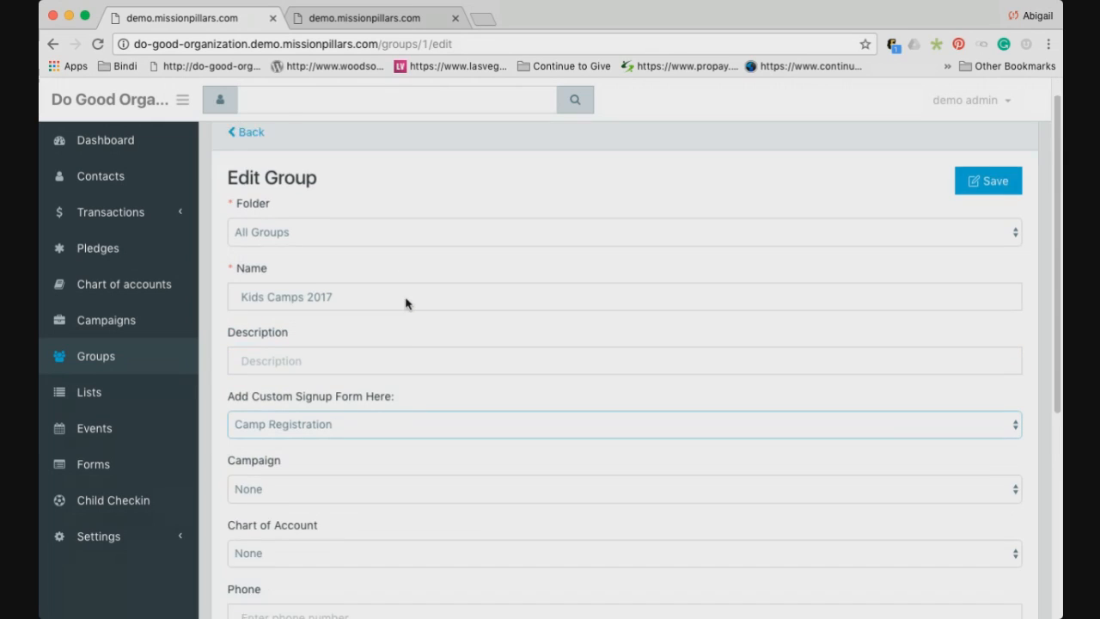
pyautogui.scroll(-5, 406, 303)
pyautogui.scroll(5, 405, 303)
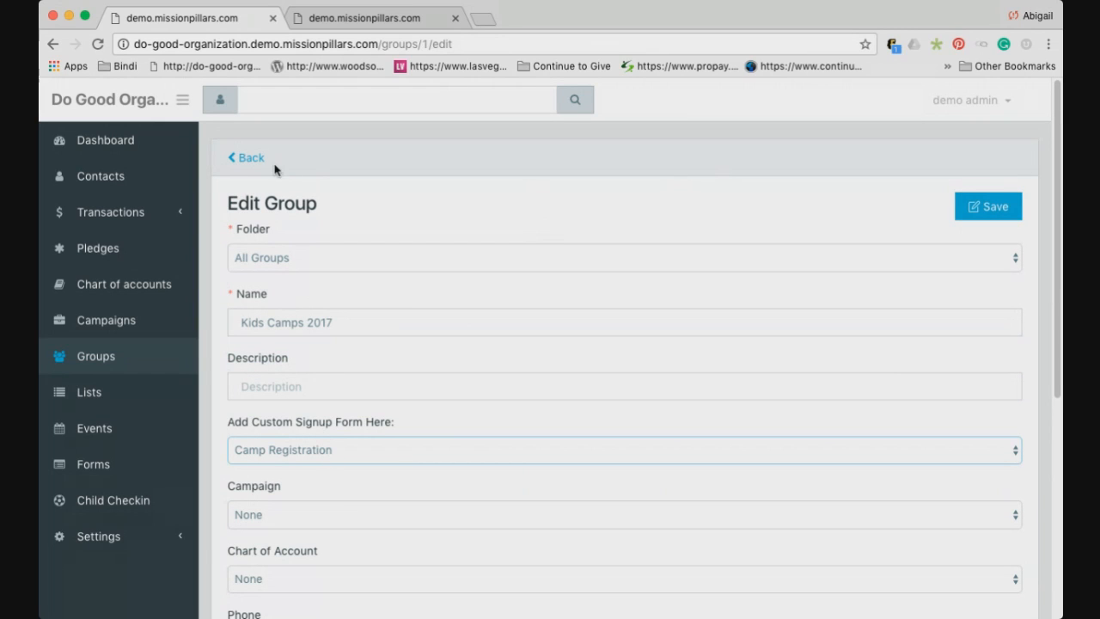
pyautogui.click(244, 161)
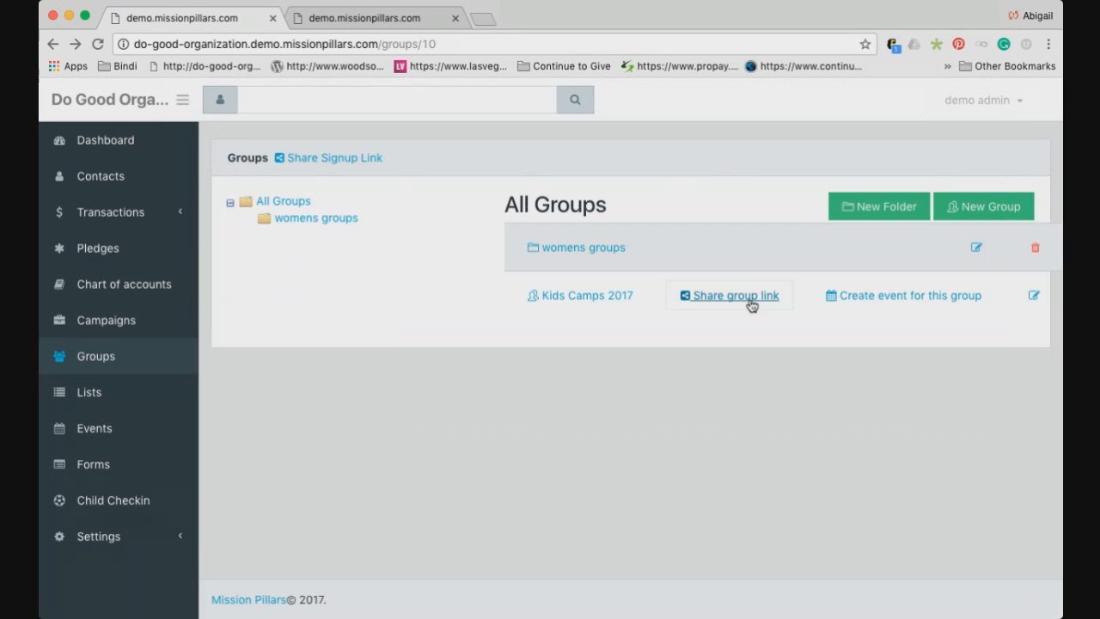
# Copy the Kids Camps 2017 sign-up link and open it in the second browser tab
pyautogui.click(751, 300)
pyautogui.doubleClick(610, 182)
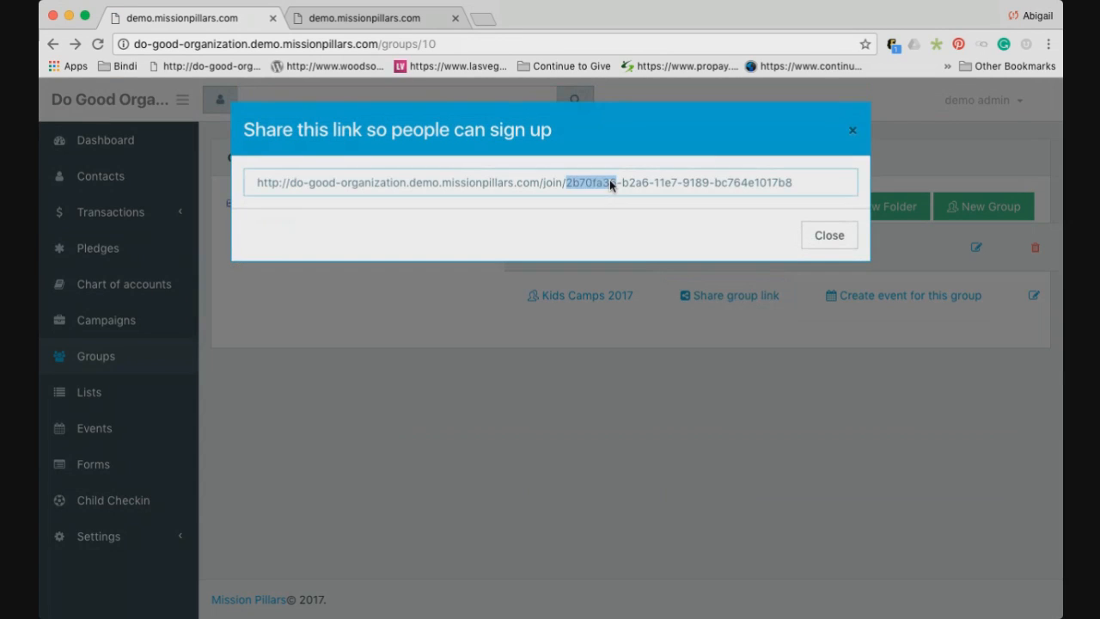
pyautogui.press('super+a')
pyautogui.press('super+c')
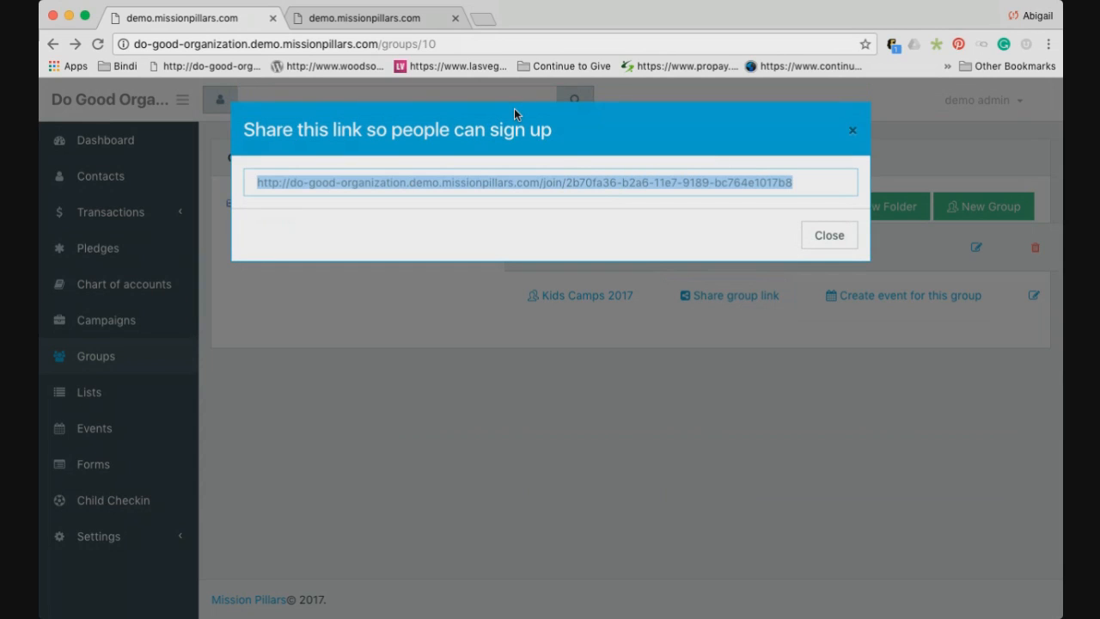
pyautogui.click(394, 19)
pyautogui.click(407, 45)
pyautogui.press('super+v')
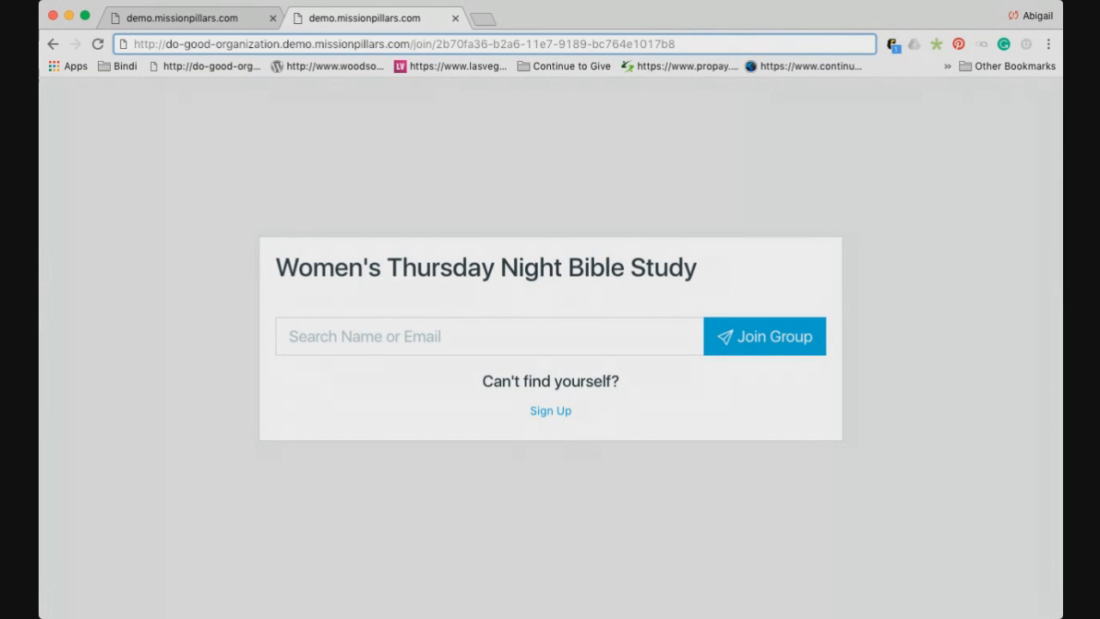
pyautogui.press('Return')
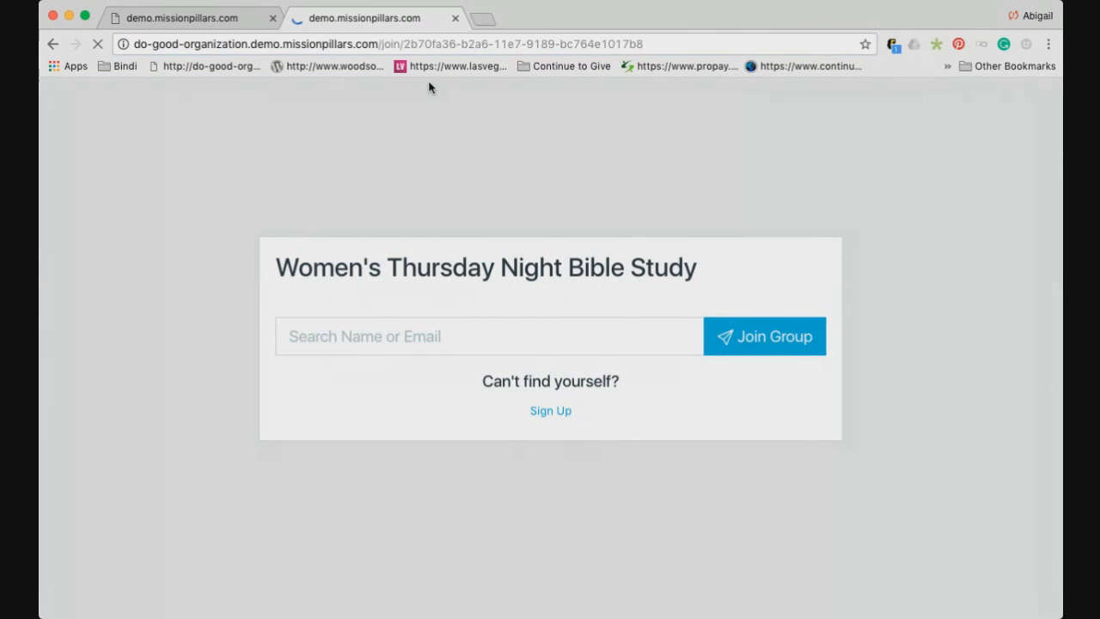
# Search for a contact on the join page and join Kids Camps 2017 as them
pyautogui.click(402, 331)
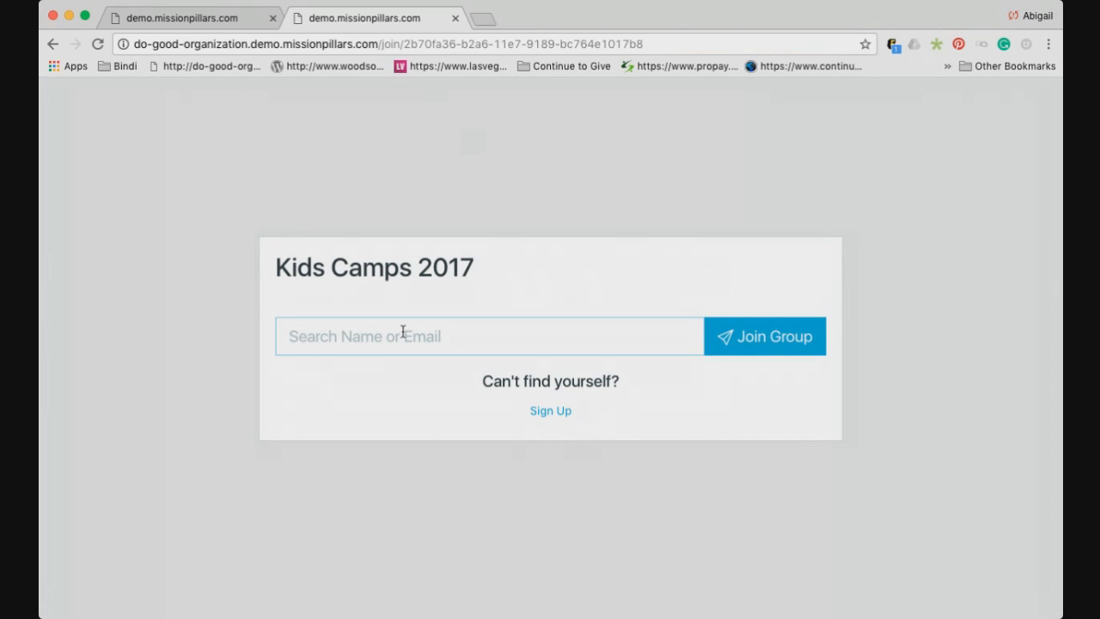
pyautogui.write('jesse')
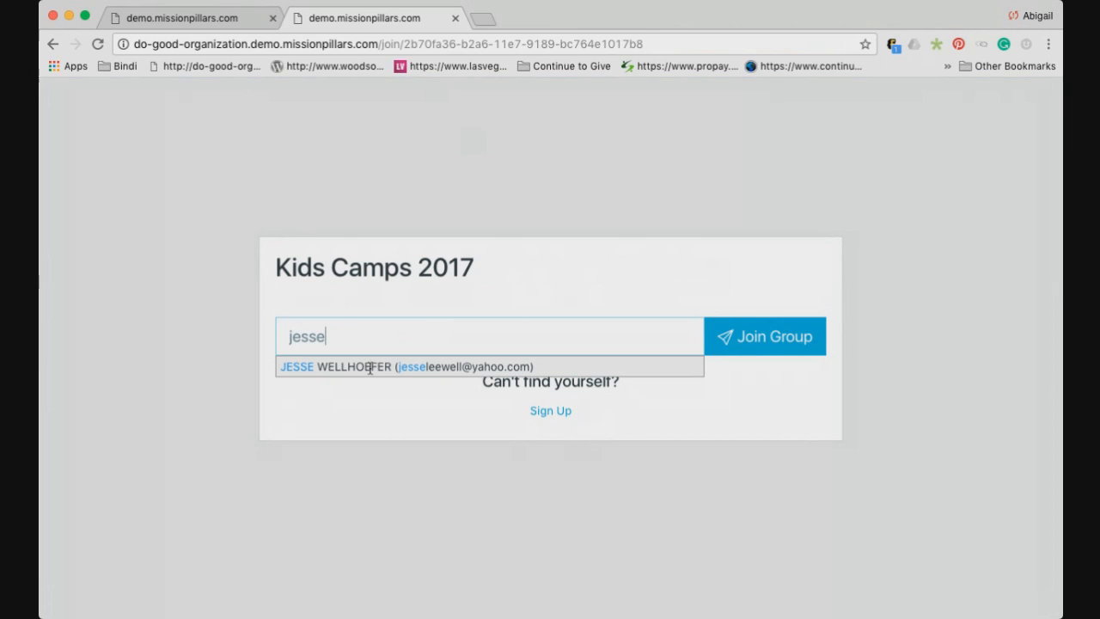
pyautogui.click(372, 367)
pyautogui.click(767, 341)
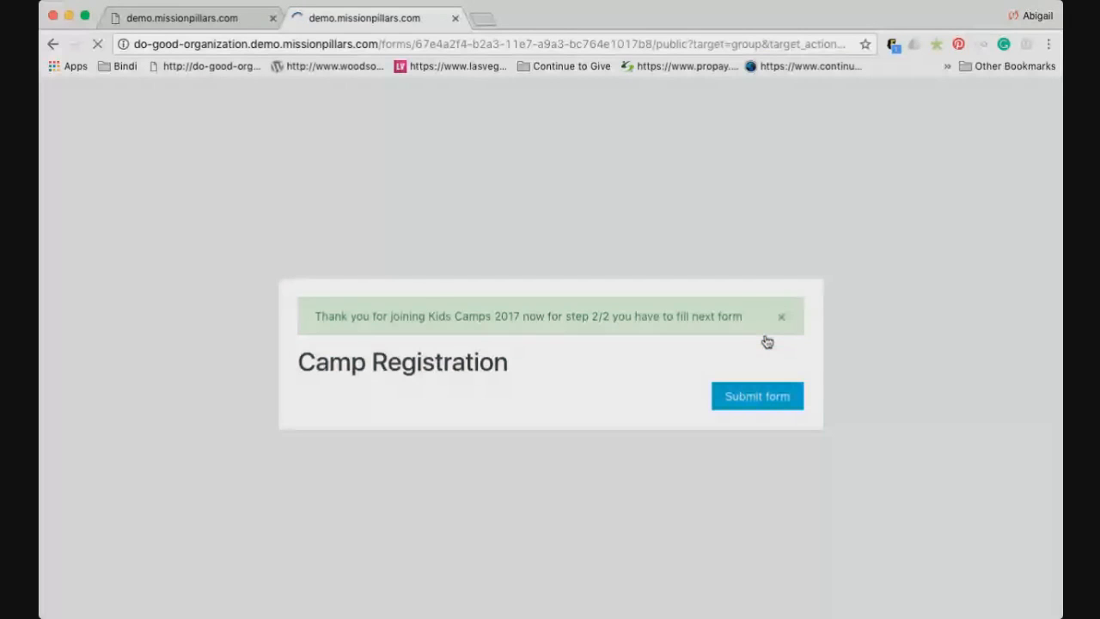
# Enter the contact's first and last name, answer T-Shirt YES, submit, and close the form tab
pyautogui.click(467, 317)
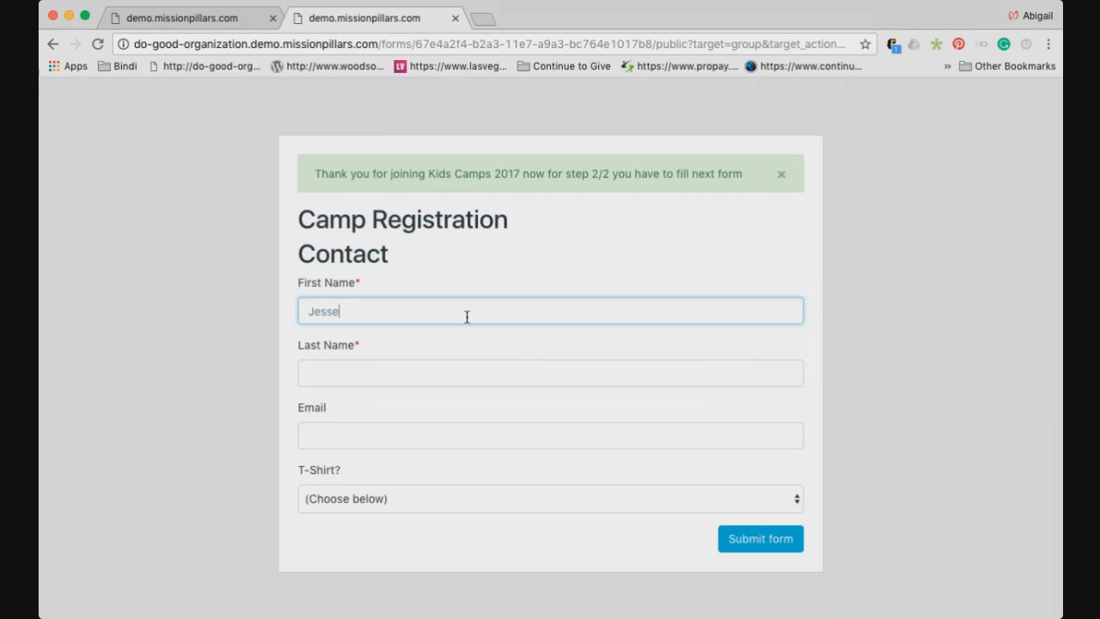
pyautogui.press('Tab')
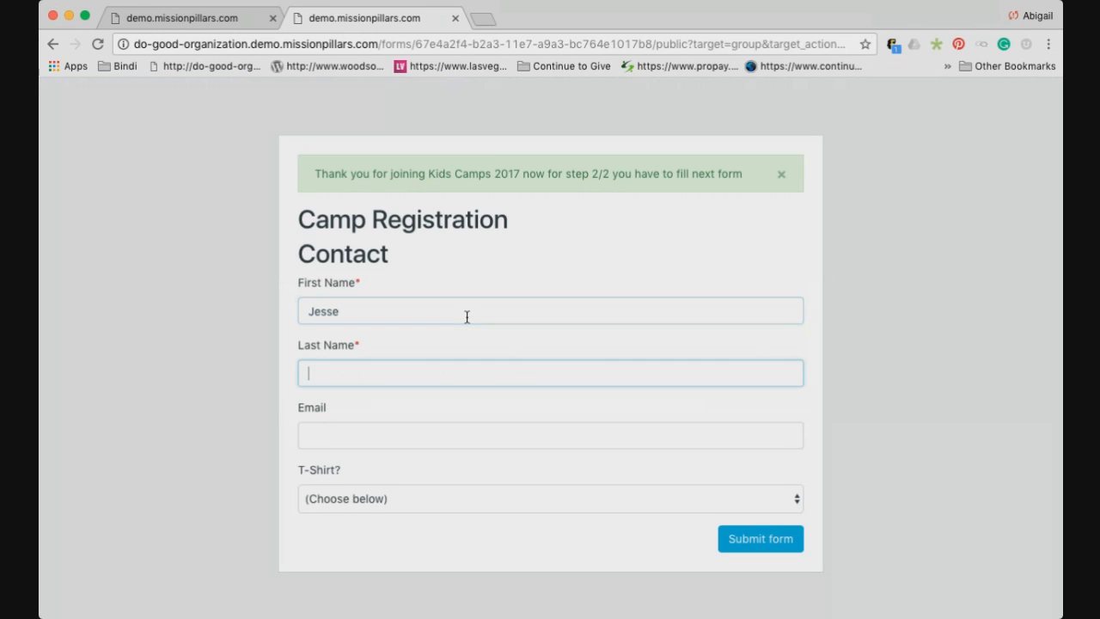
pyautogui.press('Tab')
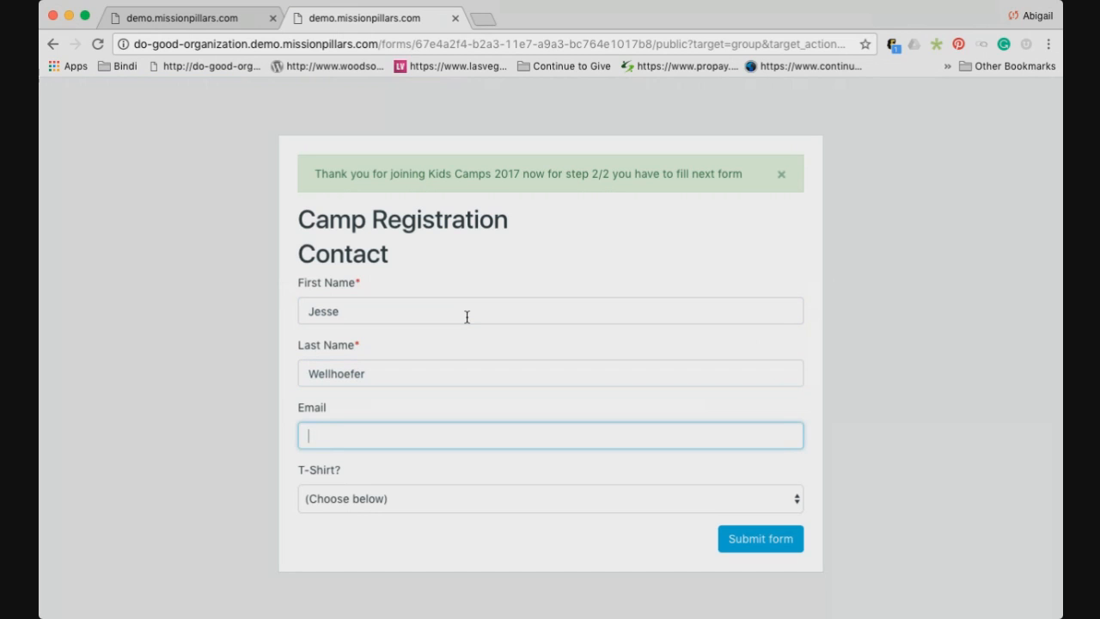
pyautogui.press('Tab')
pyautogui.press('y')
pyautogui.click(754, 540)
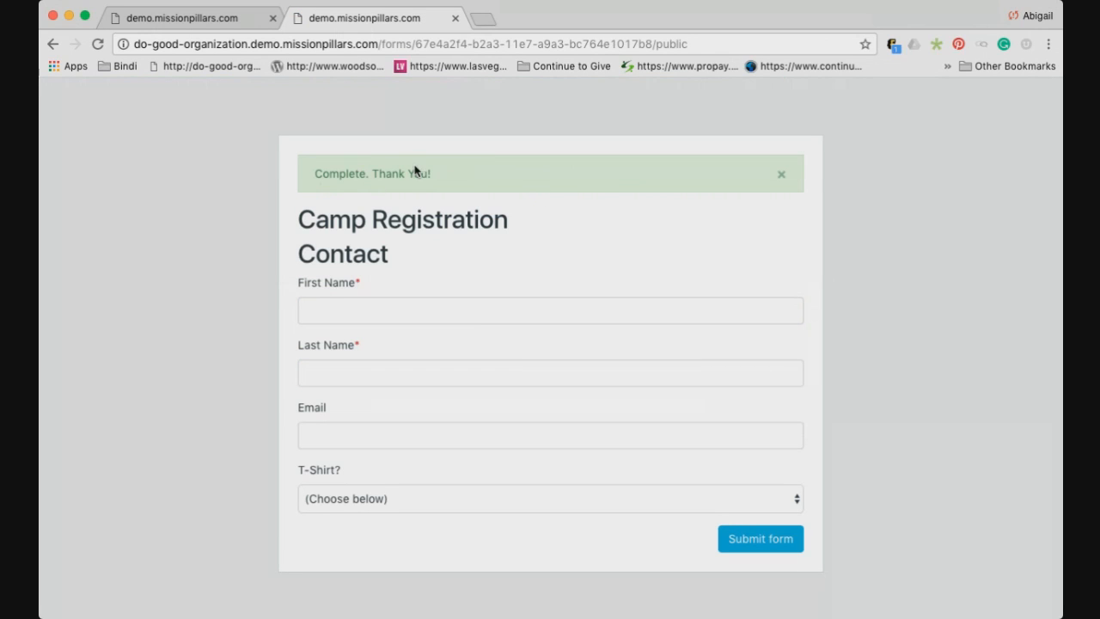
pyautogui.click(455, 18)
# Close the share dialog and open the October 19 Food Tasting event from the Events calendar
pyautogui.click(606, 386)
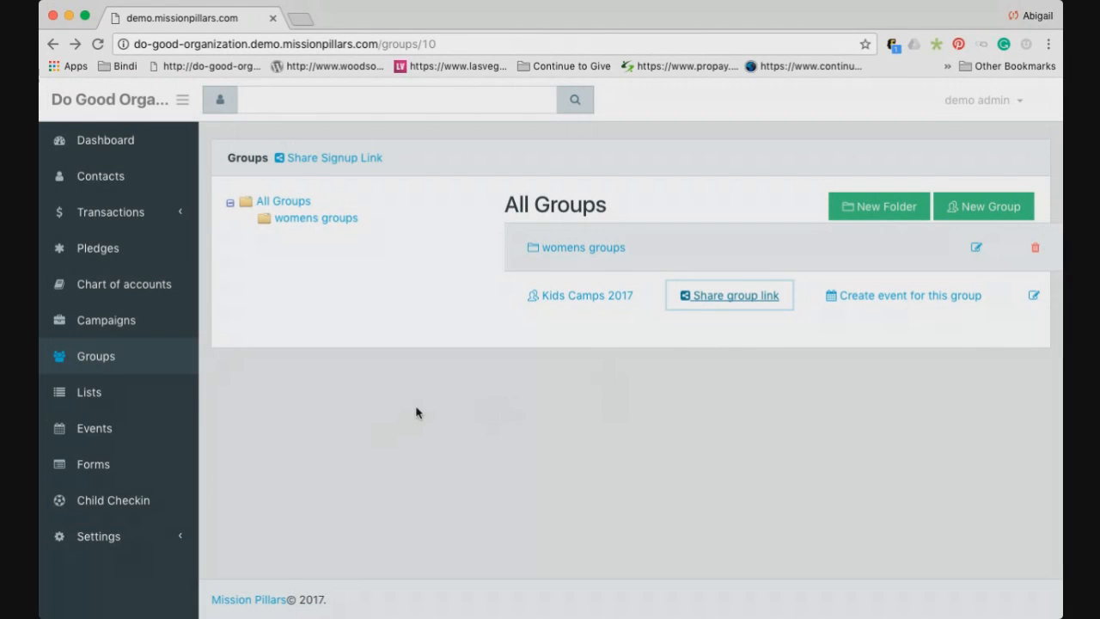
pyautogui.click(118, 437)
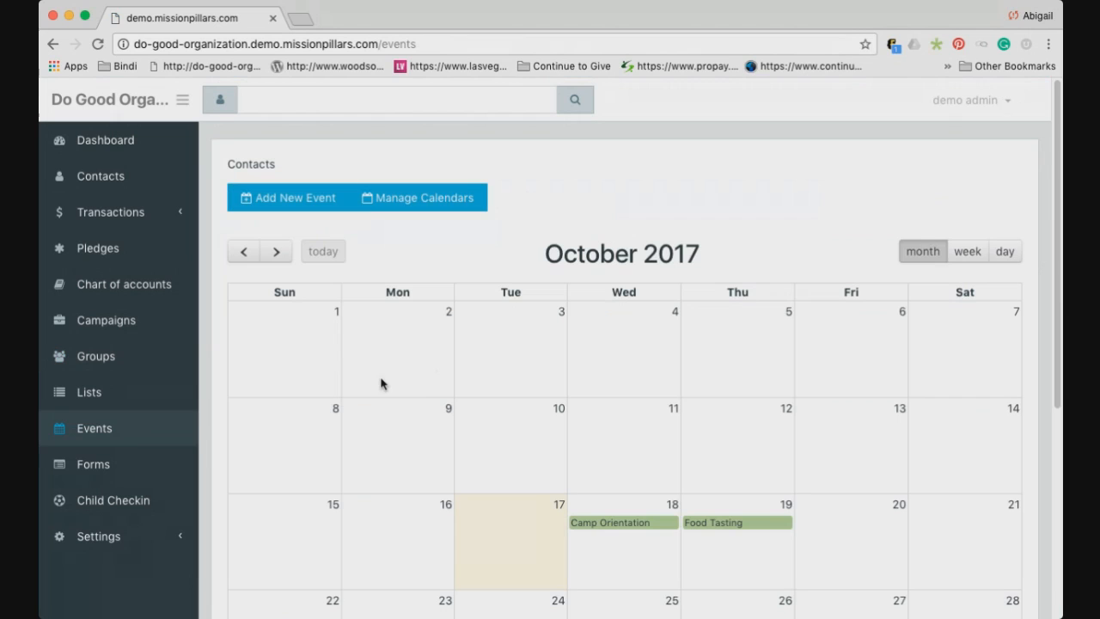
pyautogui.scroll(-1, 392, 341)
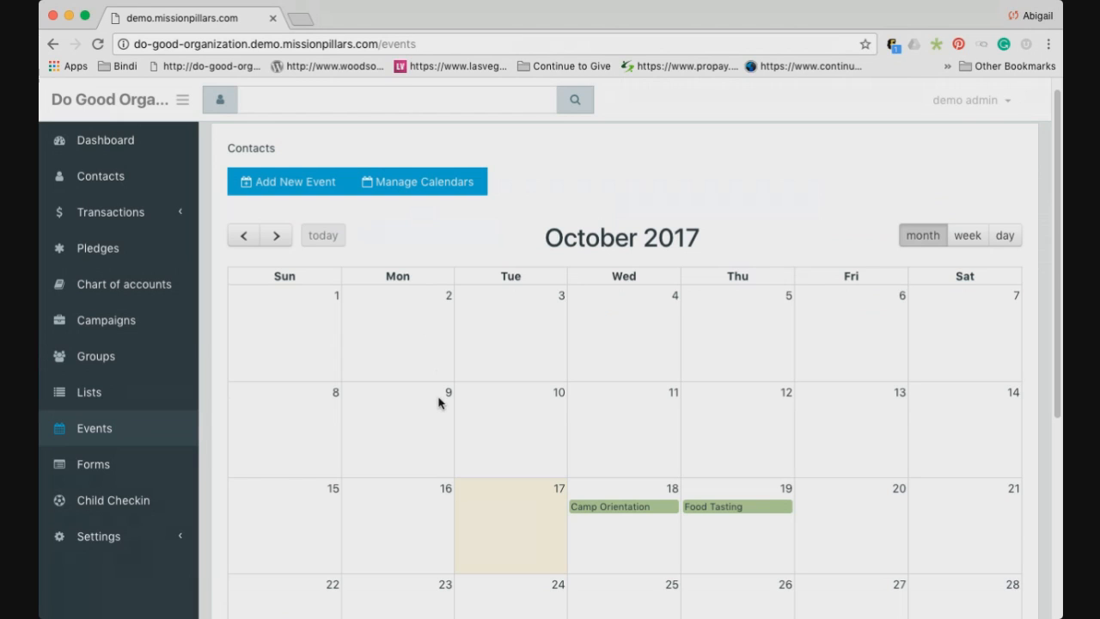
pyautogui.scroll(-1, 438, 402)
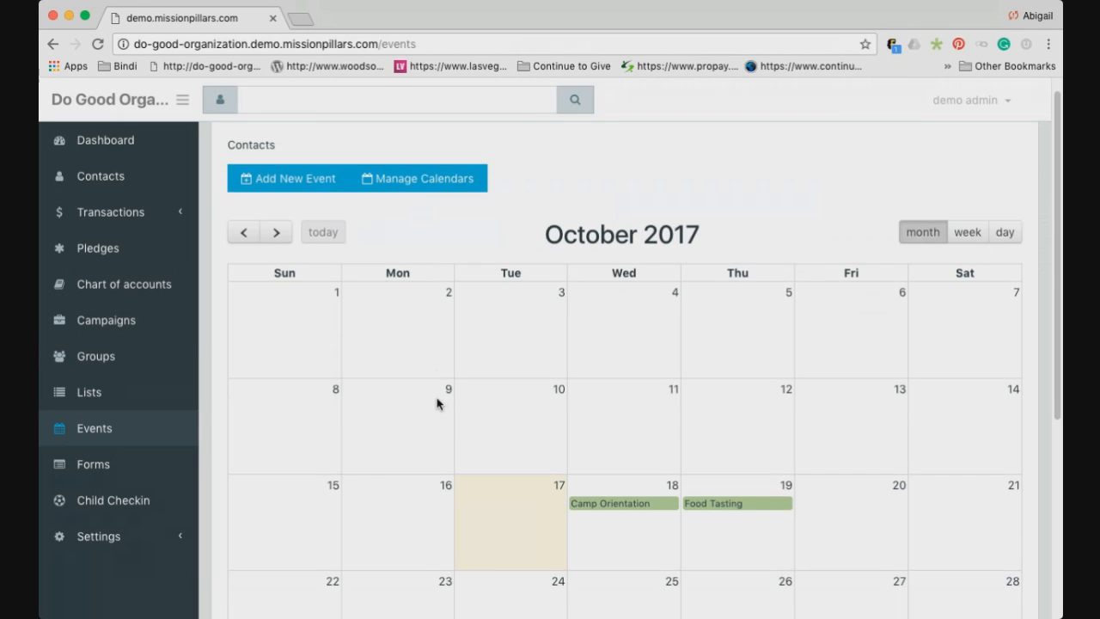
pyautogui.click(716, 501)
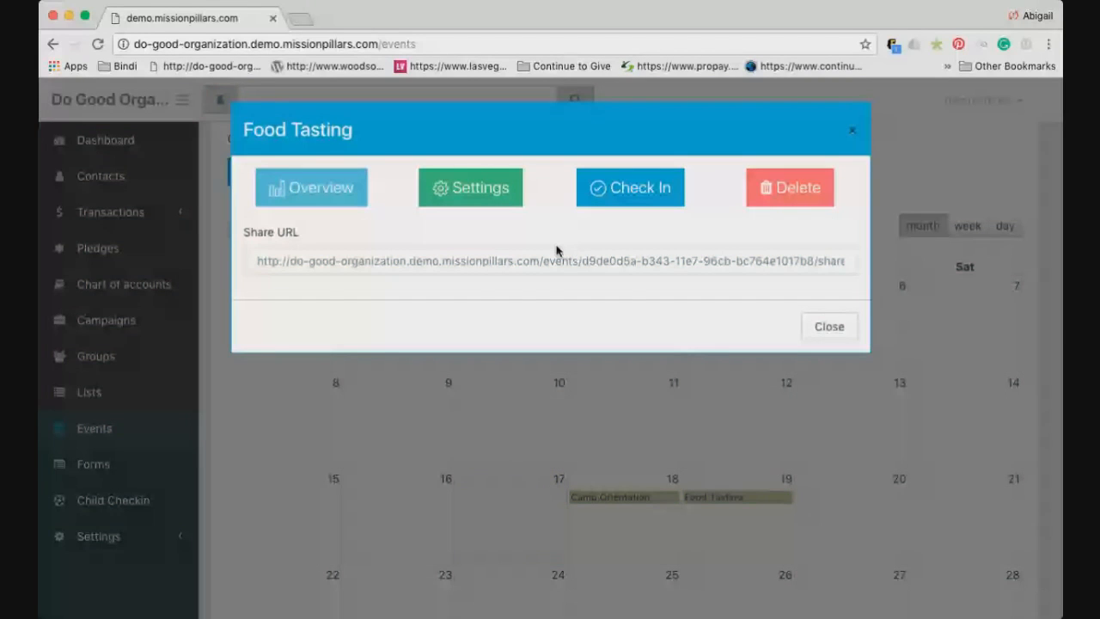
# Review Food Tasting's settings: the attached allergies signup form and 'Form must be filled to checkin'
pyautogui.click(480, 177)
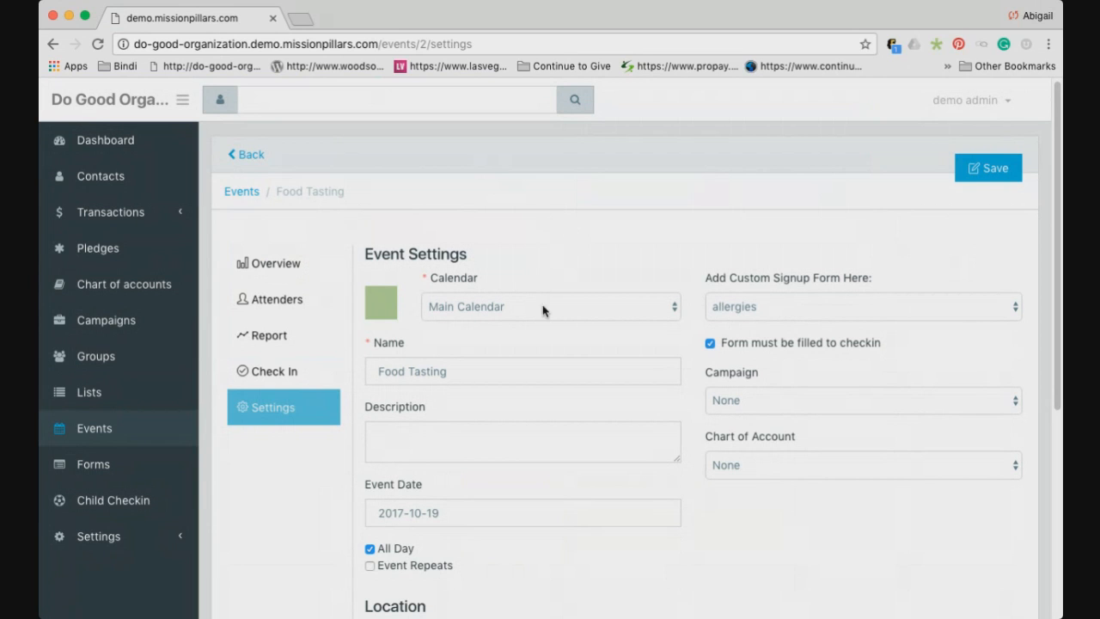
pyautogui.scroll(-2, 484, 341)
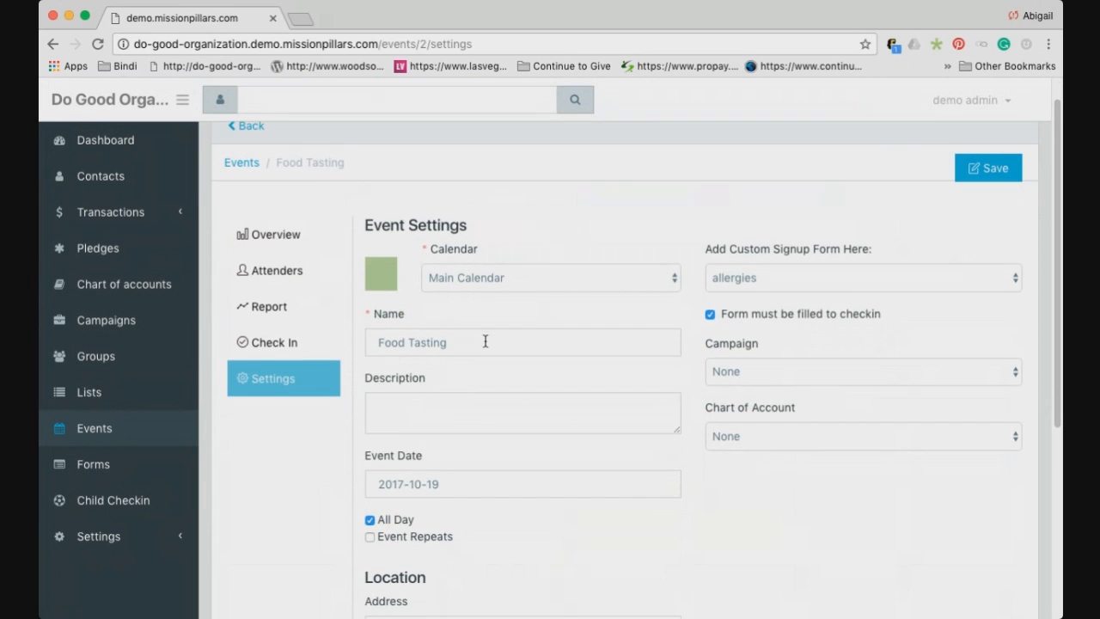
pyautogui.scroll(-6, 464, 443)
pyautogui.scroll(4, 476, 436)
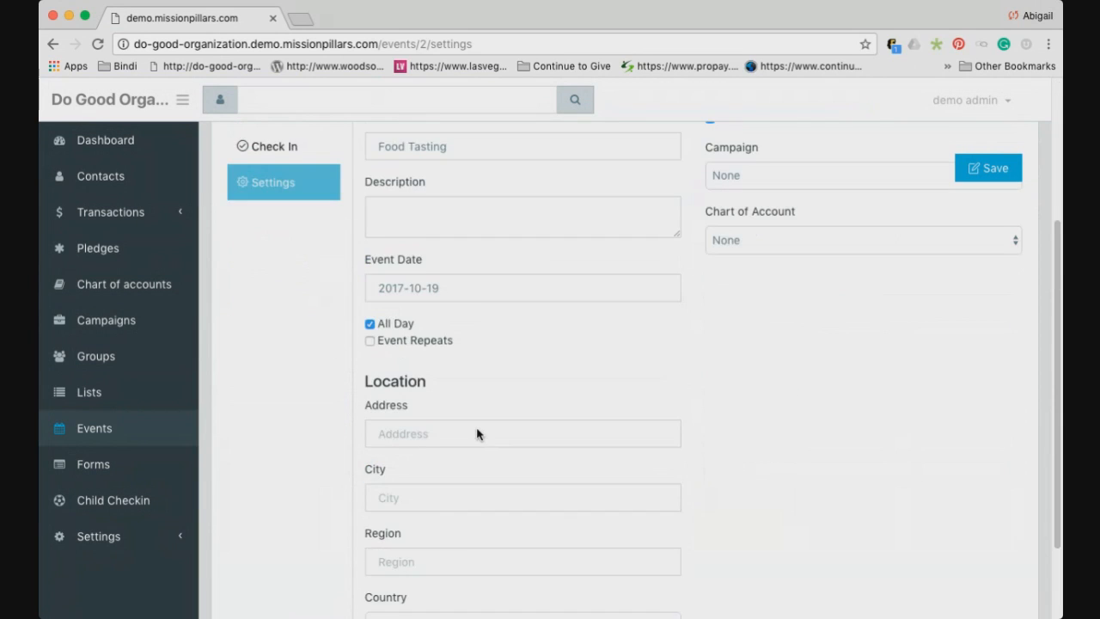
pyautogui.scroll(4, 428, 420)
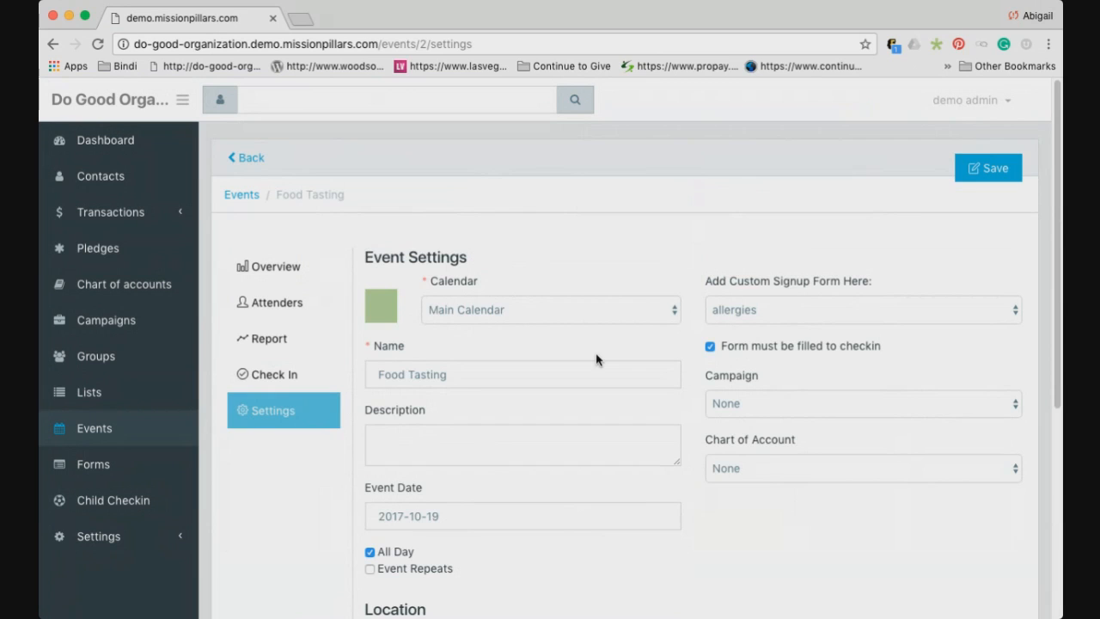
pyautogui.click(799, 320)
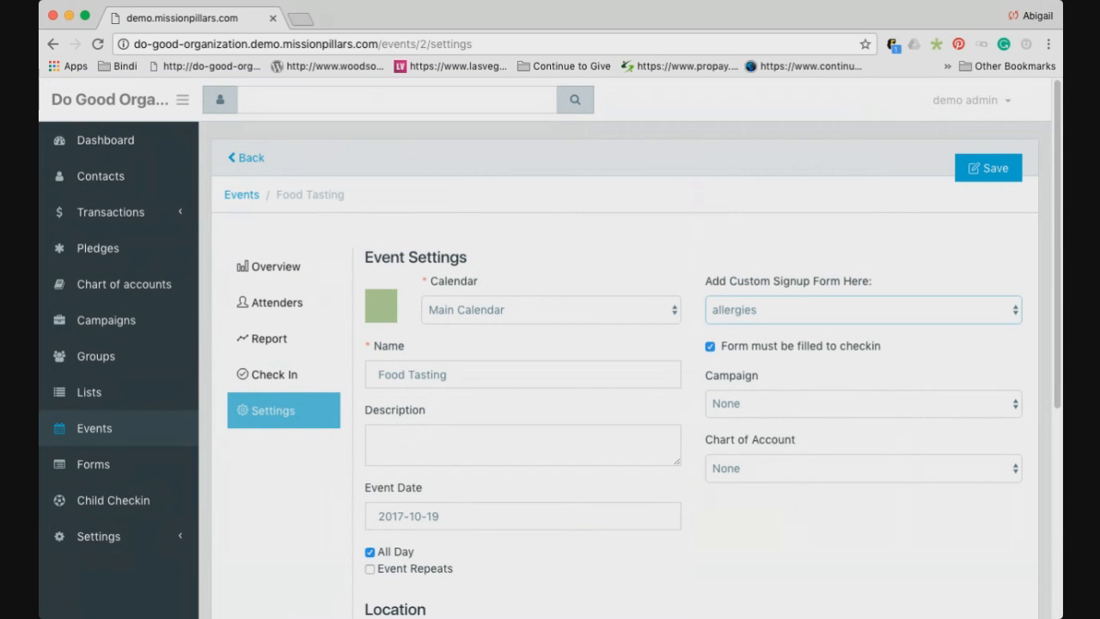
pyautogui.click(763, 245)
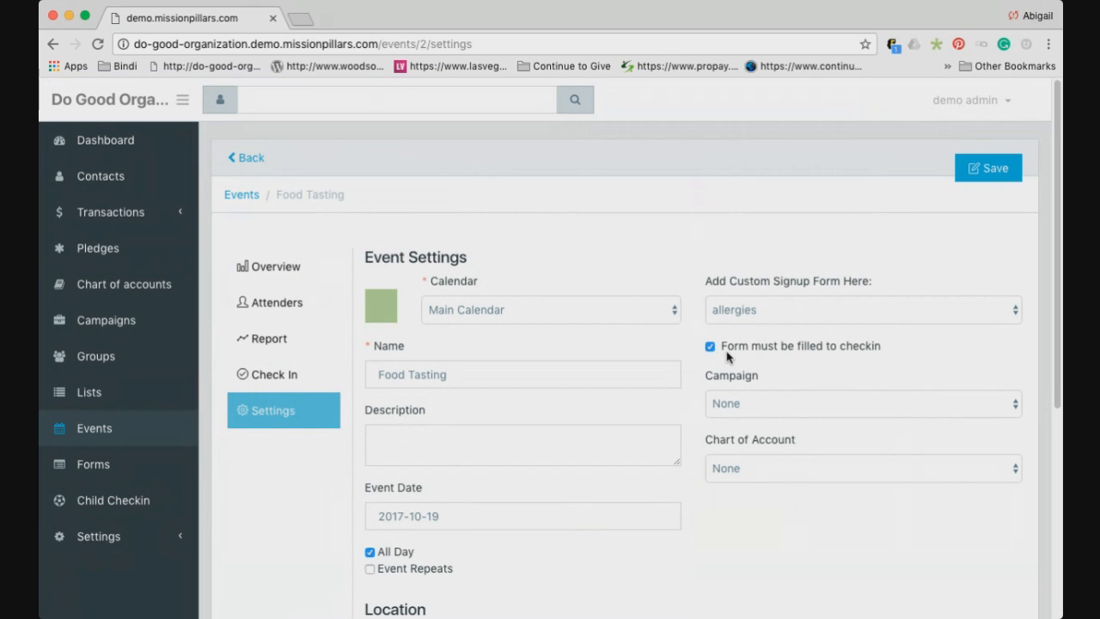
pyautogui.moveTo(733, 346); pyautogui.dragTo(758, 338)
# Reopen the Food Tasting event, copy its share URL, and open a new empty browser tab
pyautogui.click(252, 165)
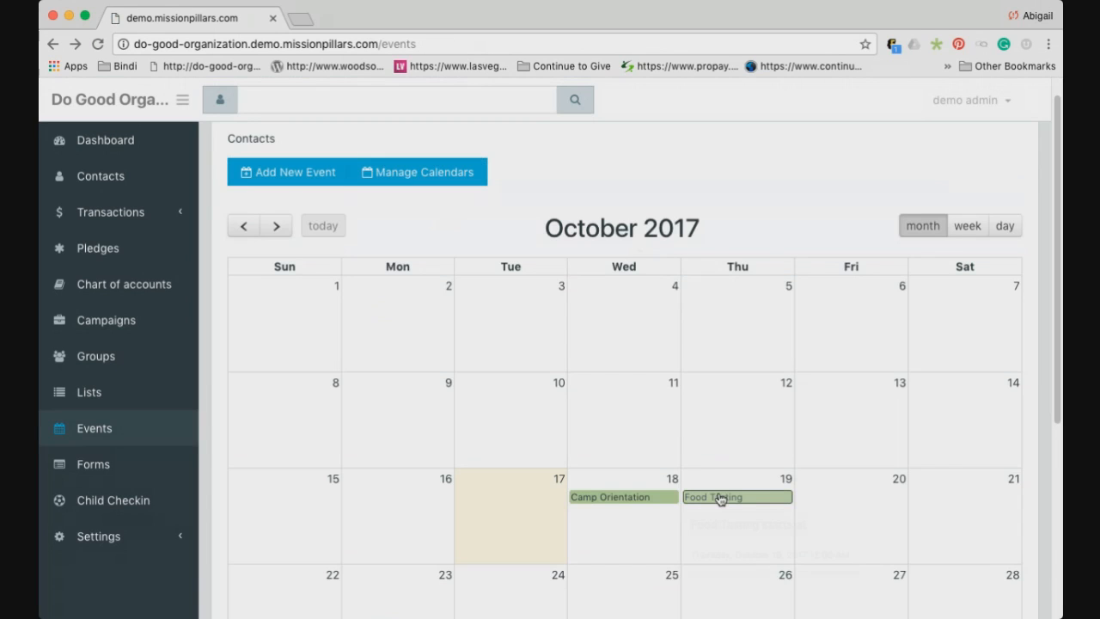
pyautogui.moveTo(721, 503)
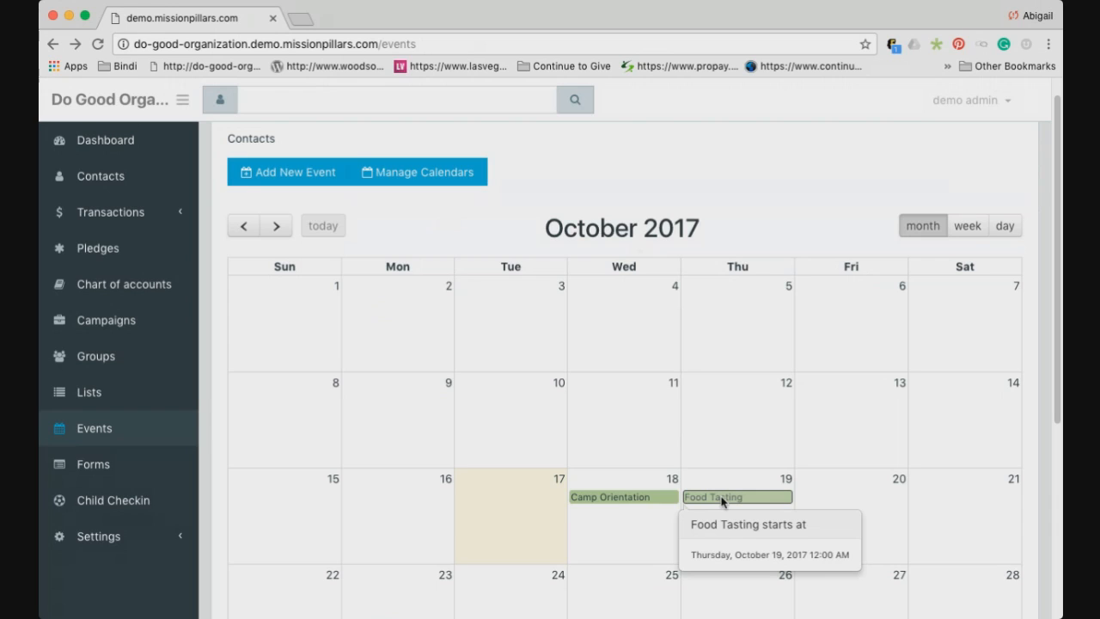
pyautogui.click(721, 498)
pyautogui.doubleClick(617, 261)
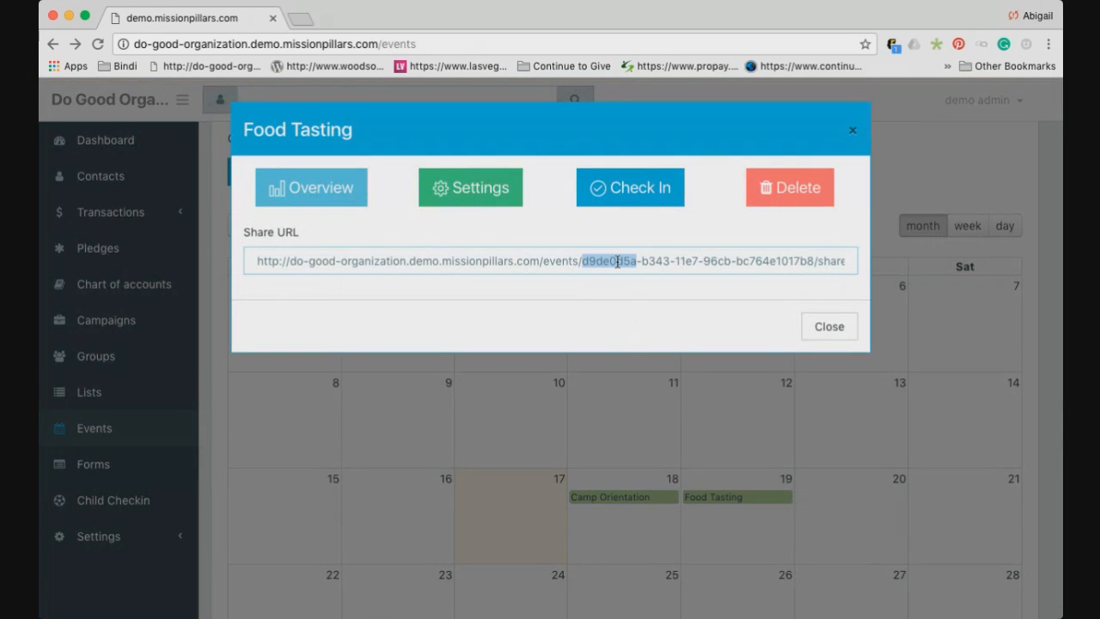
pyautogui.tripleClick(617, 261)
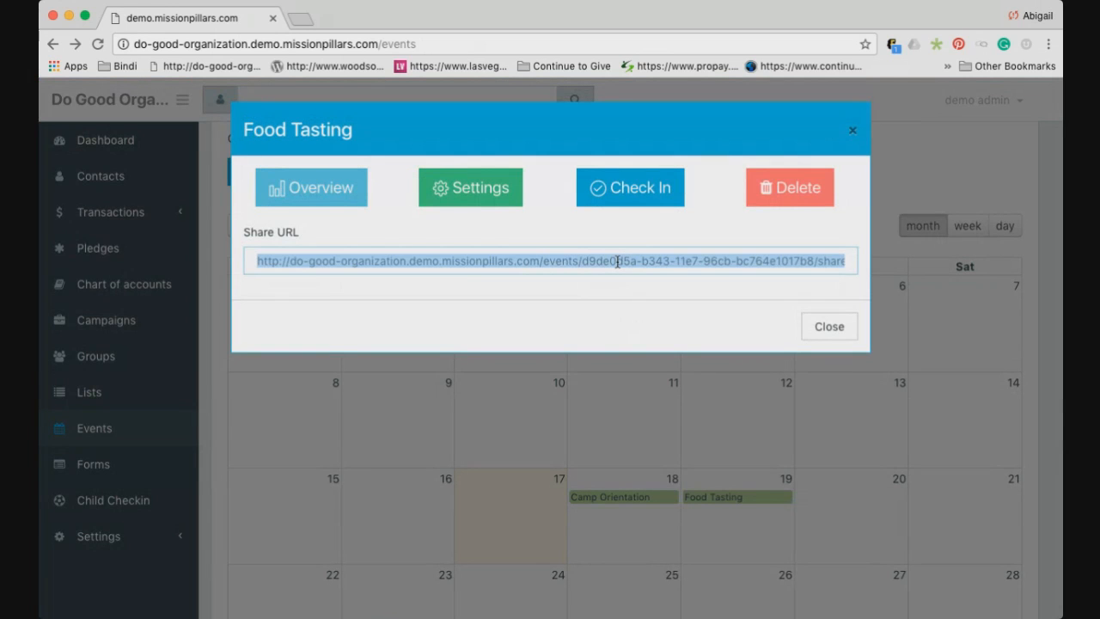
pyautogui.click(300, 19)
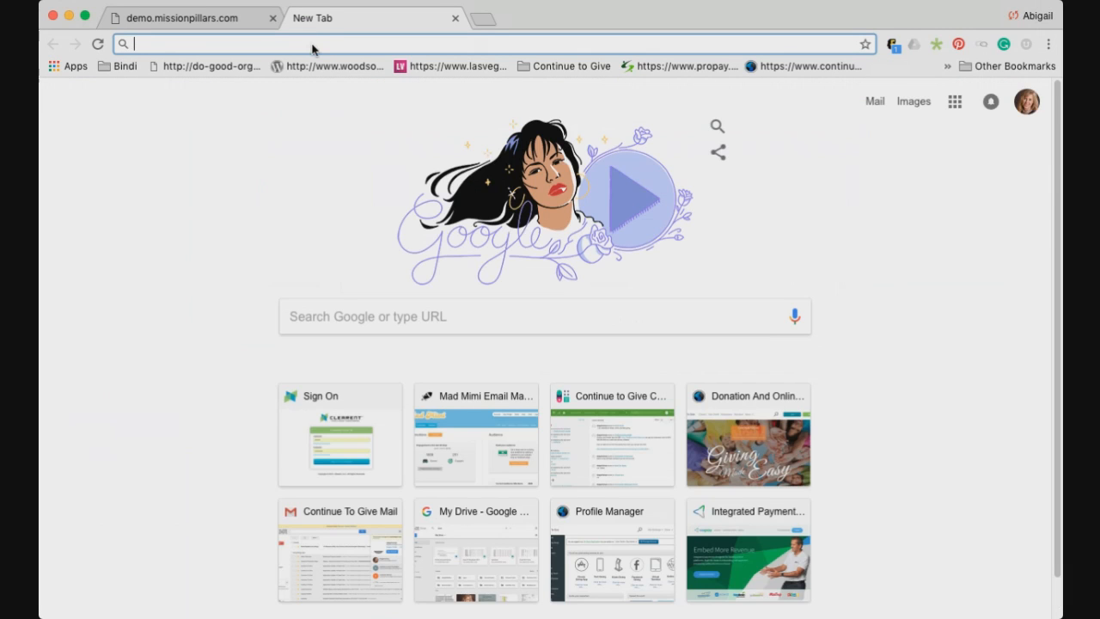
pyautogui.click(206, 15)
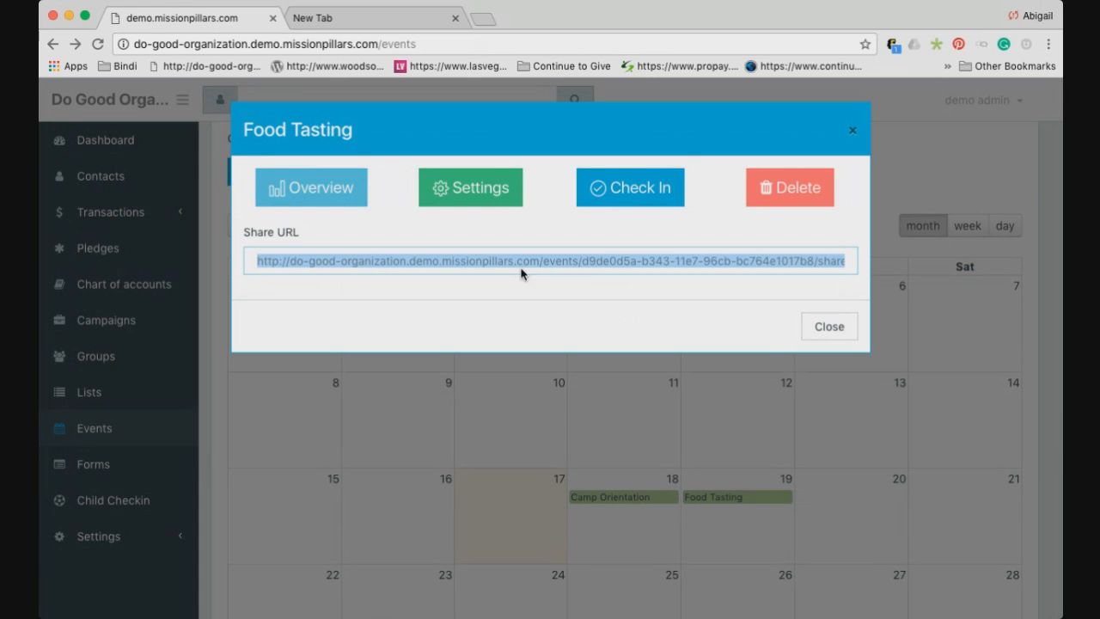
pyautogui.click(379, 21)
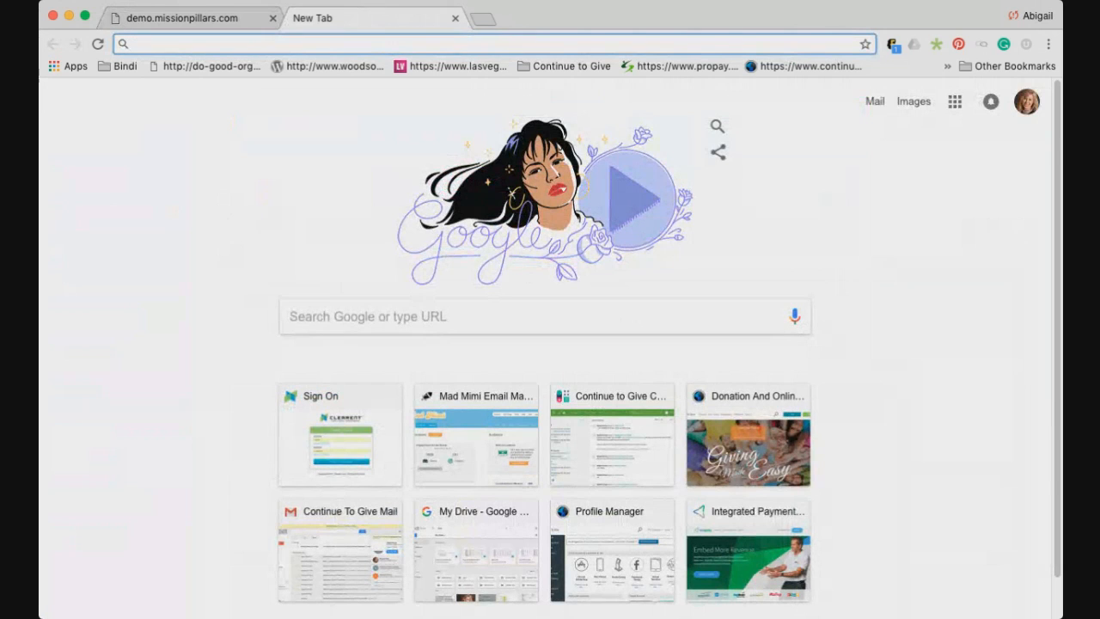
# Load the Food Tasting share page and register a contact found through the attendee search
pyautogui.write('http://do-good-organization.demo.missionpillars.com/events/d9da0d5a-b343-11e7-96cb-bc764e1017b8/share')
pyautogui.press('Return')
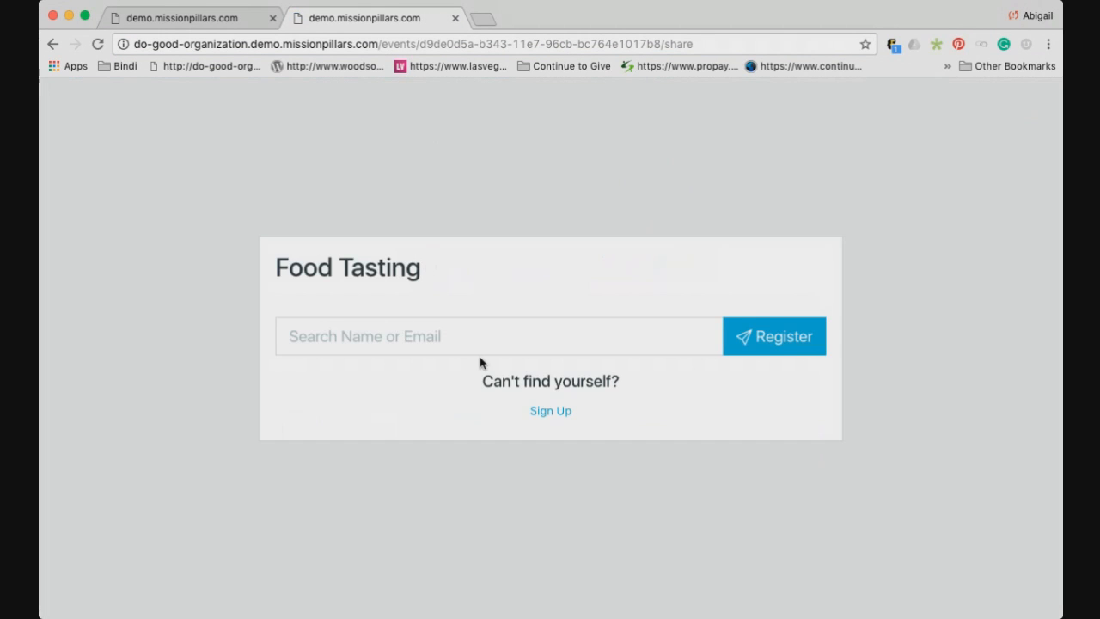
pyautogui.moveTo(485, 382); pyautogui.dragTo(623, 381)
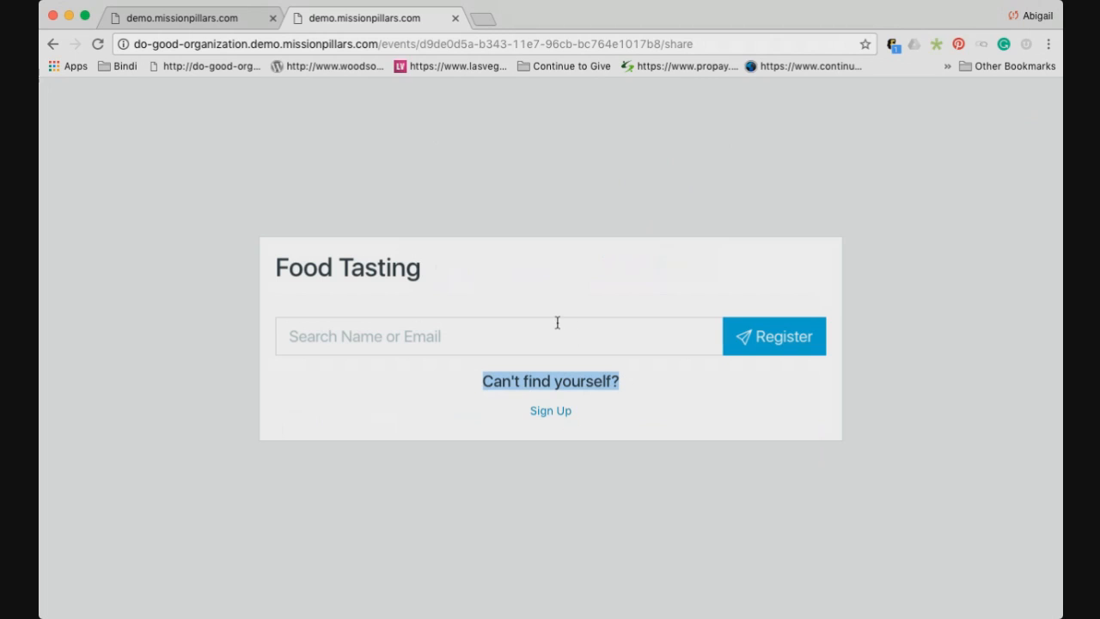
pyautogui.click(532, 338)
pyautogui.write('jesse')
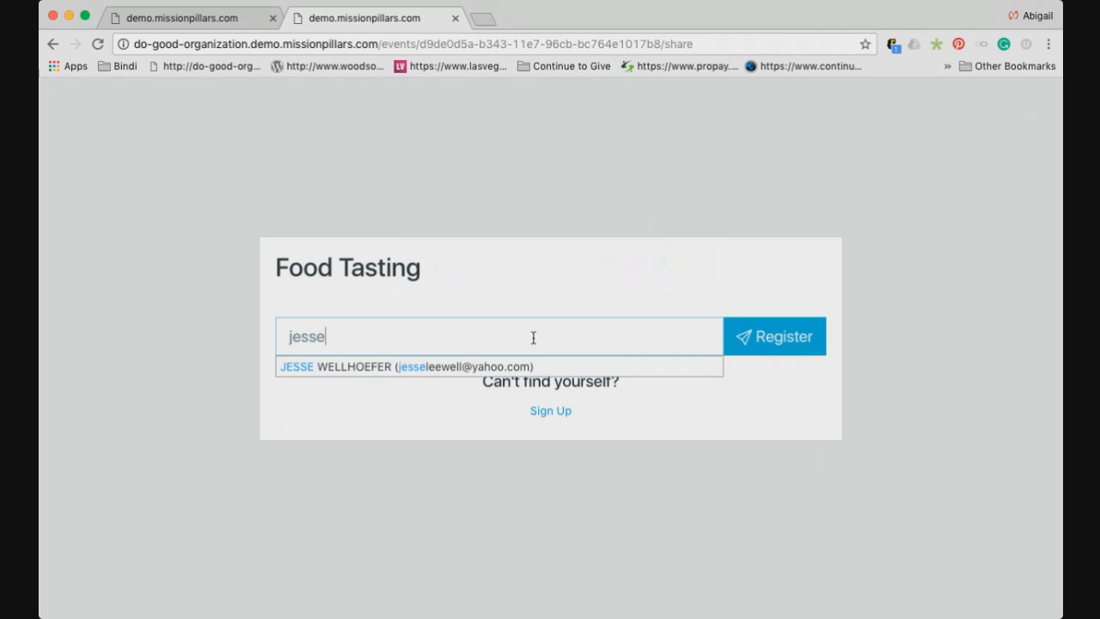
pyautogui.click(468, 367)
pyautogui.click(767, 337)
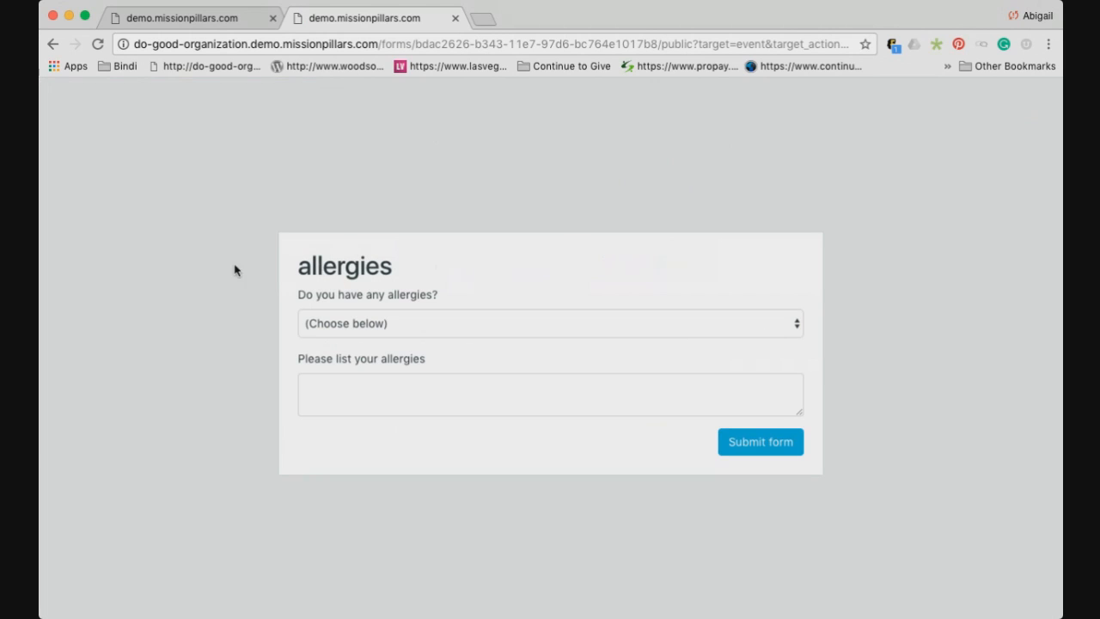
# Compare the allergies signup form with the Food Tasting check-in list in the admin tab
pyautogui.moveTo(313, 249); pyautogui.dragTo(874, 418)
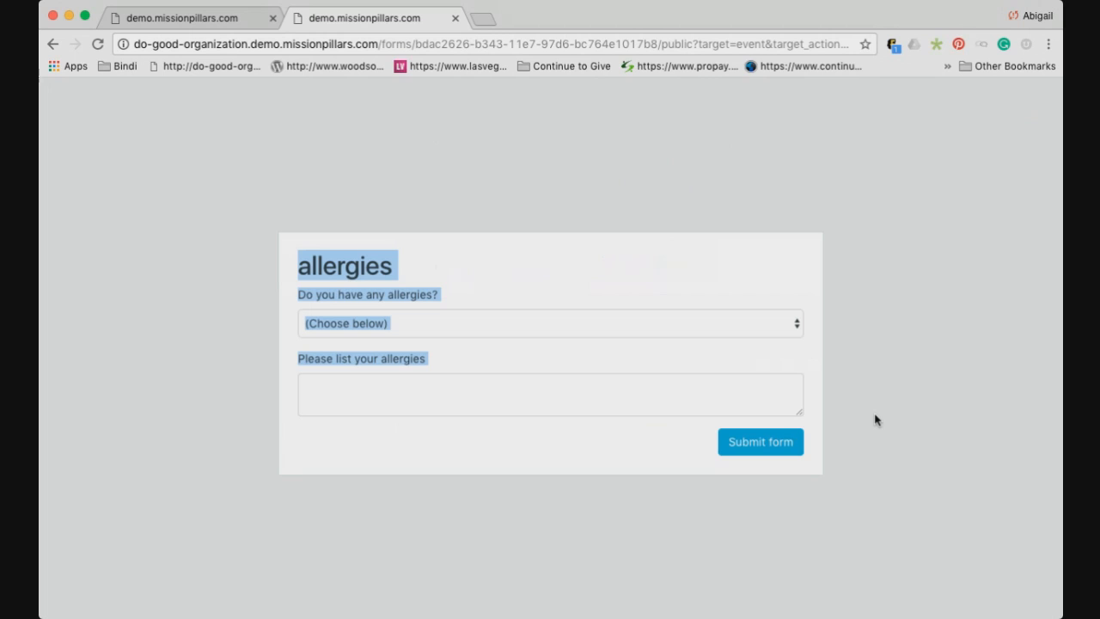
pyautogui.click(877, 419)
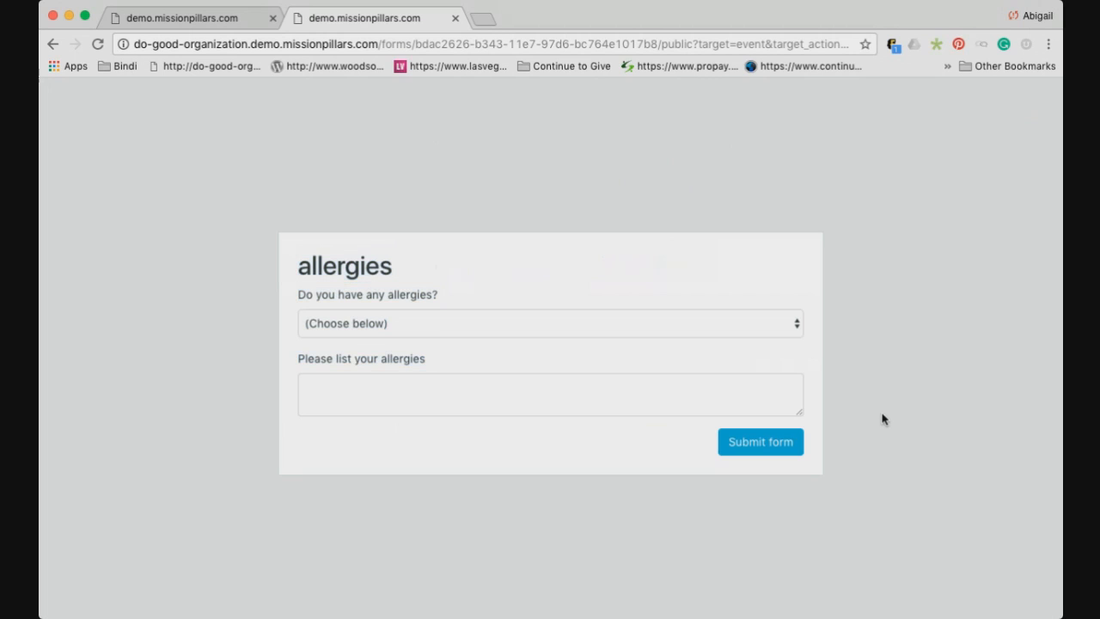
pyautogui.click(203, 27)
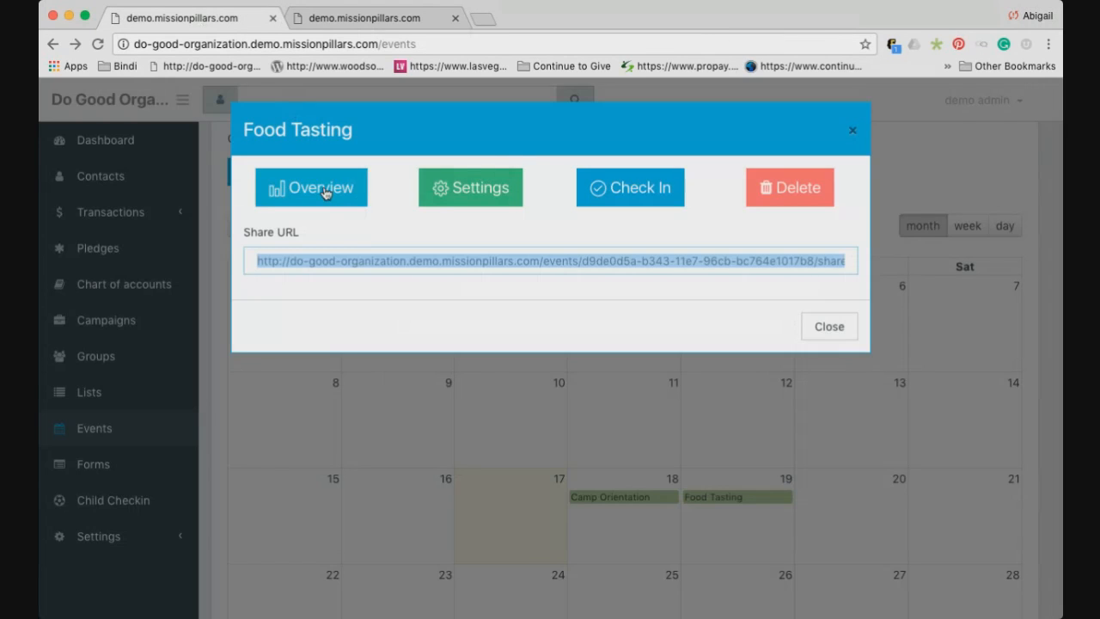
pyautogui.click(641, 196)
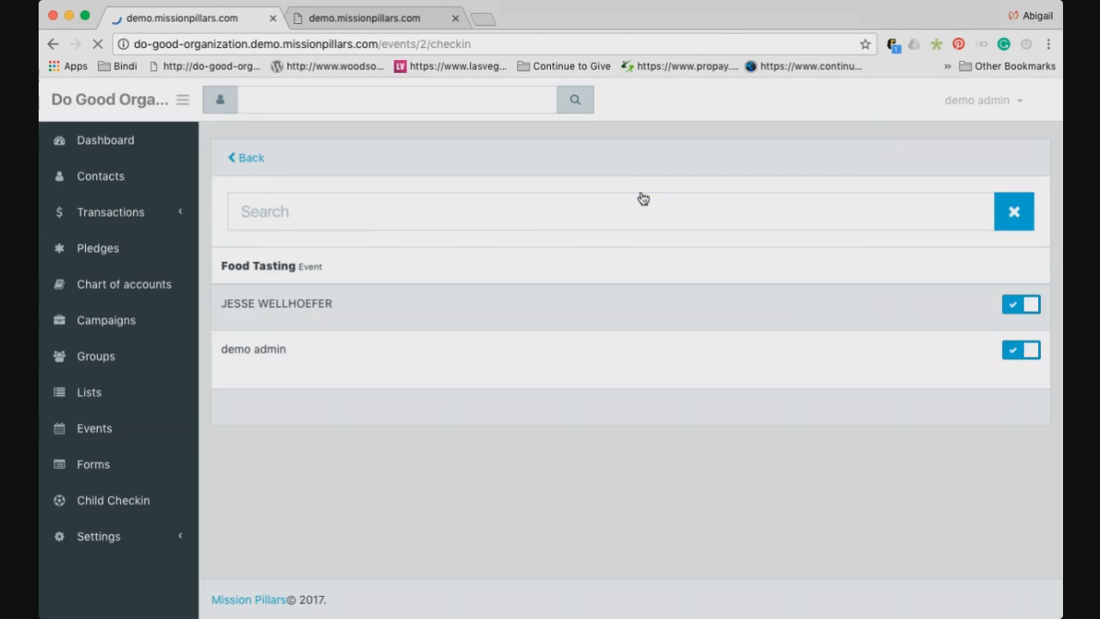
pyautogui.click(378, 18)
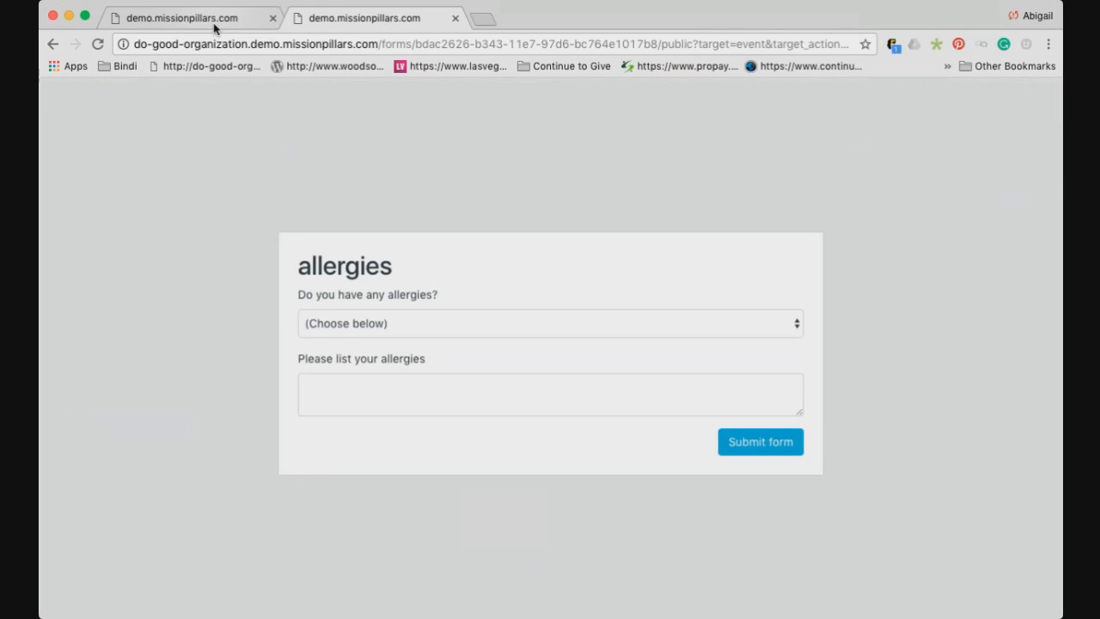
pyautogui.click(209, 24)
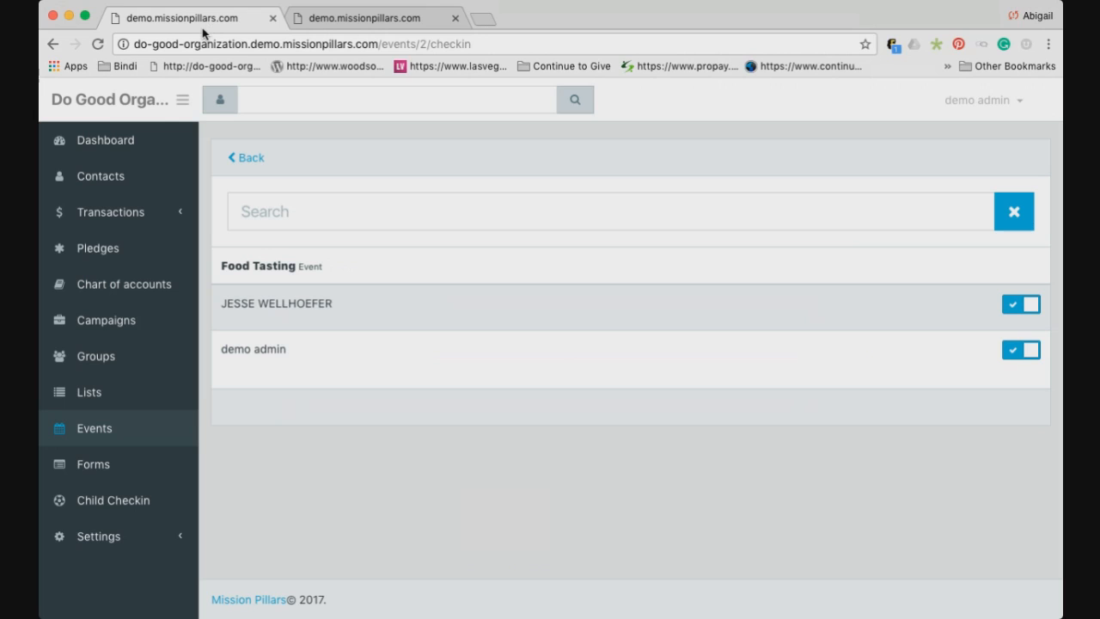
pyautogui.click(397, 20)
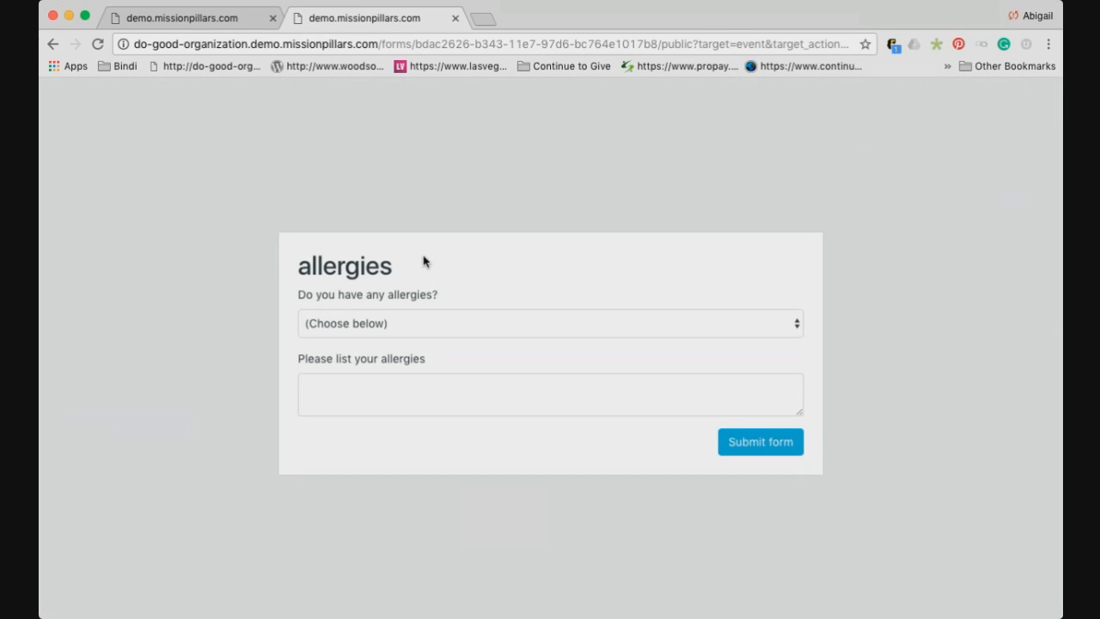
# Register a second contact on the Food Tasting share page, then return to the admin check-in list
pyautogui.click(53, 45)
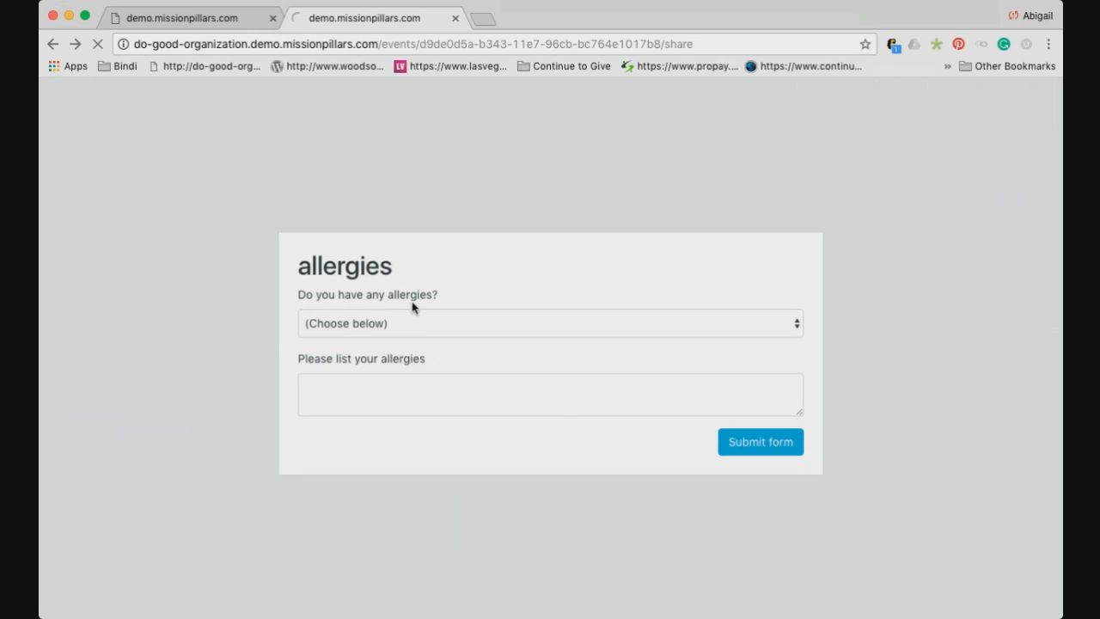
pyautogui.click(435, 336)
pyautogui.write('abi')
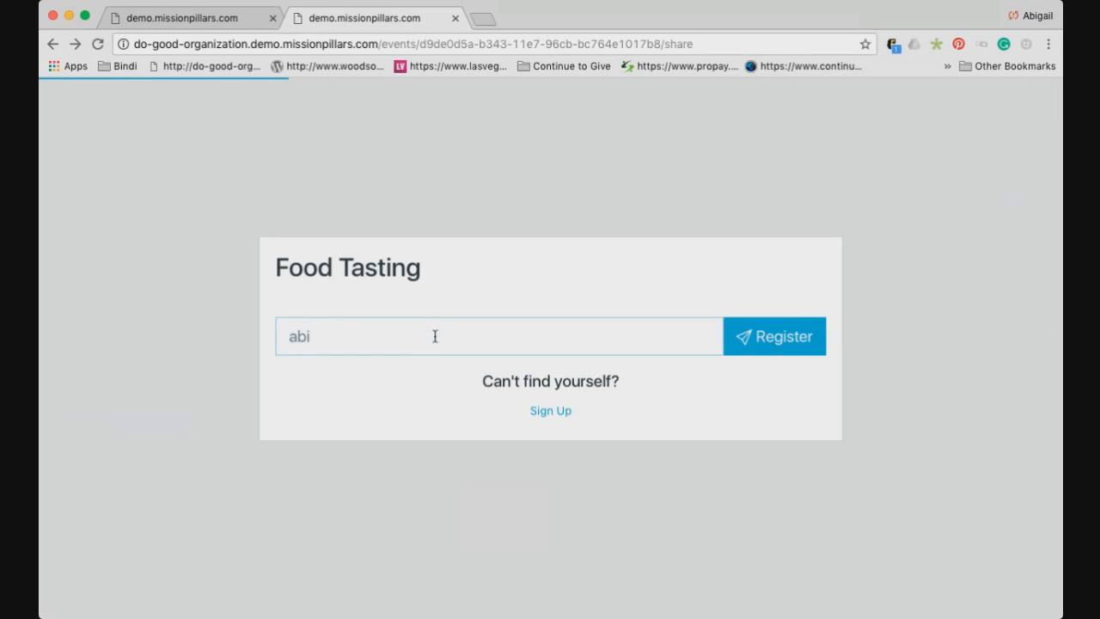
pyautogui.press('BackSpace')
pyautogui.write('b')
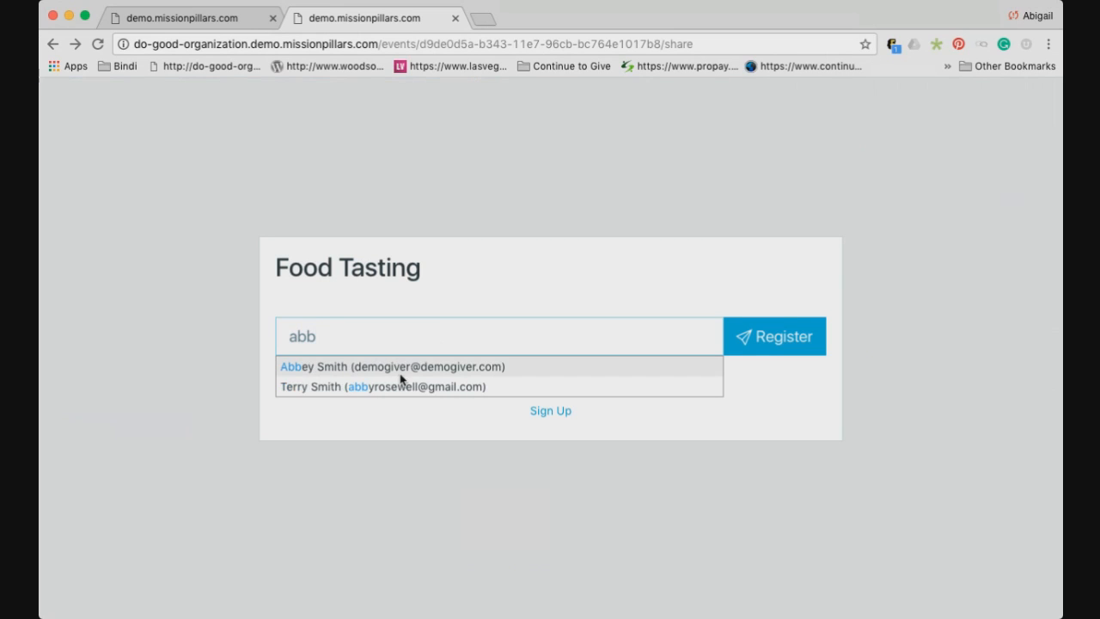
pyautogui.click(409, 366)
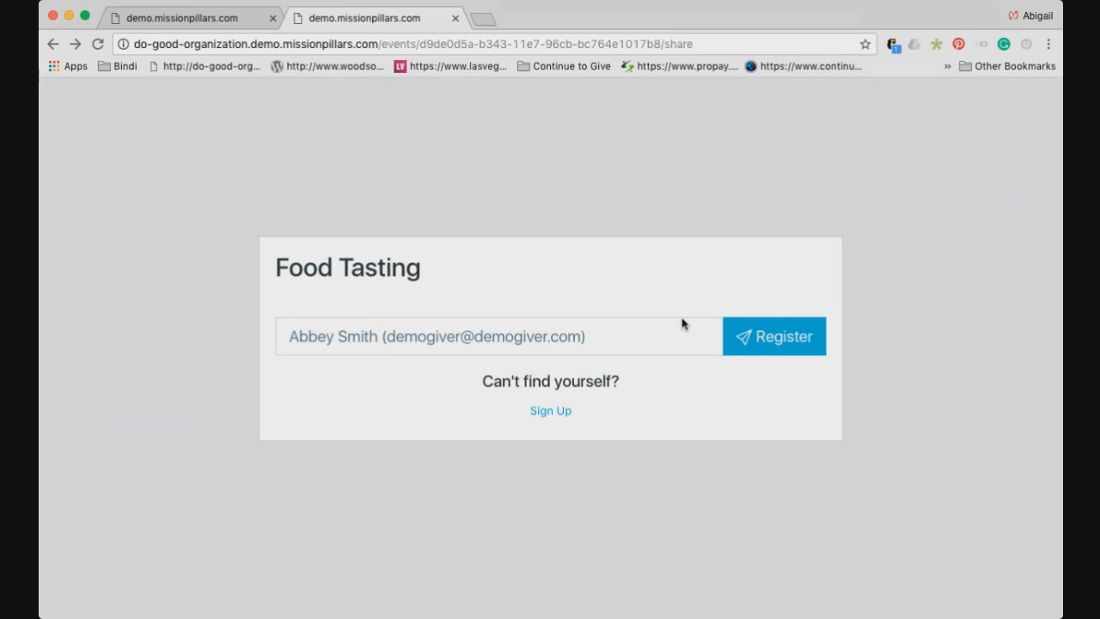
pyautogui.click(202, 24)
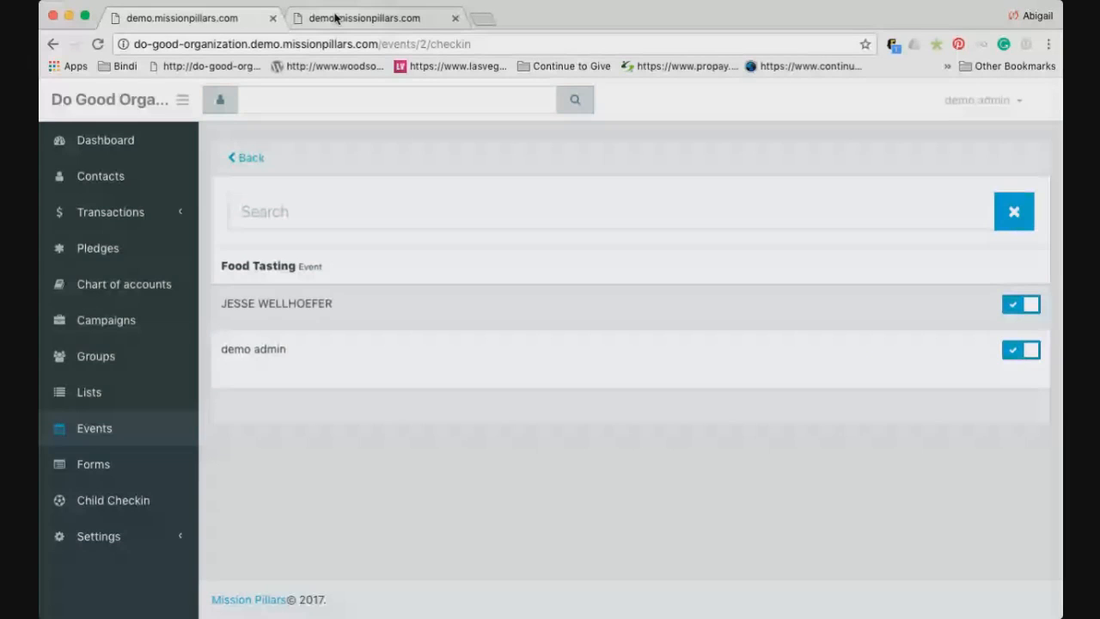
pyautogui.click(335, 18)
pyautogui.click(726, 324)
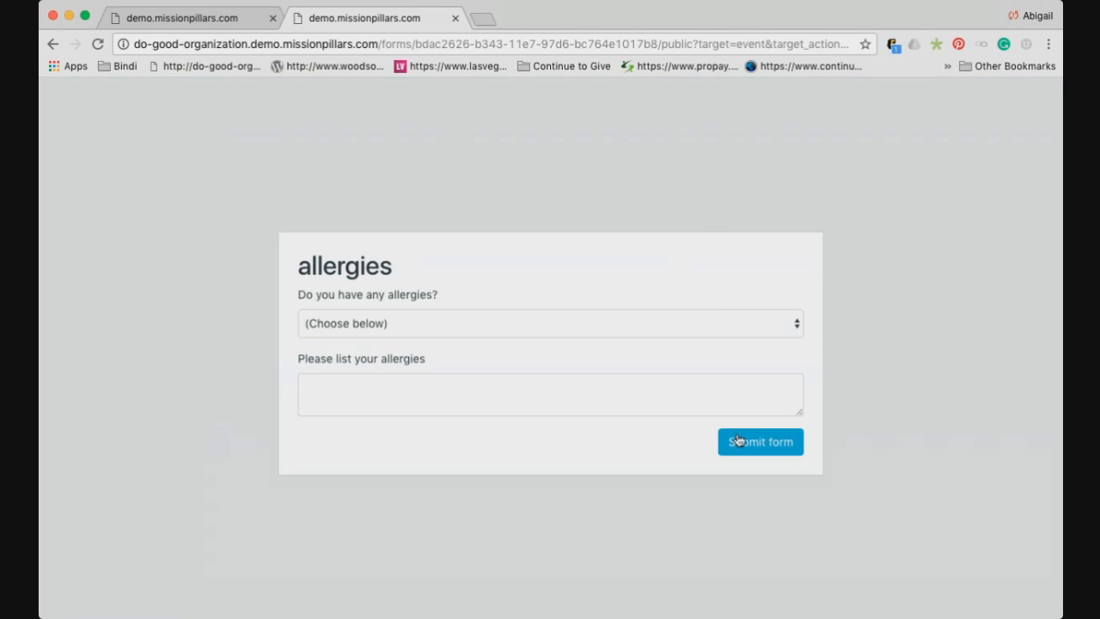
pyautogui.click(198, 20)
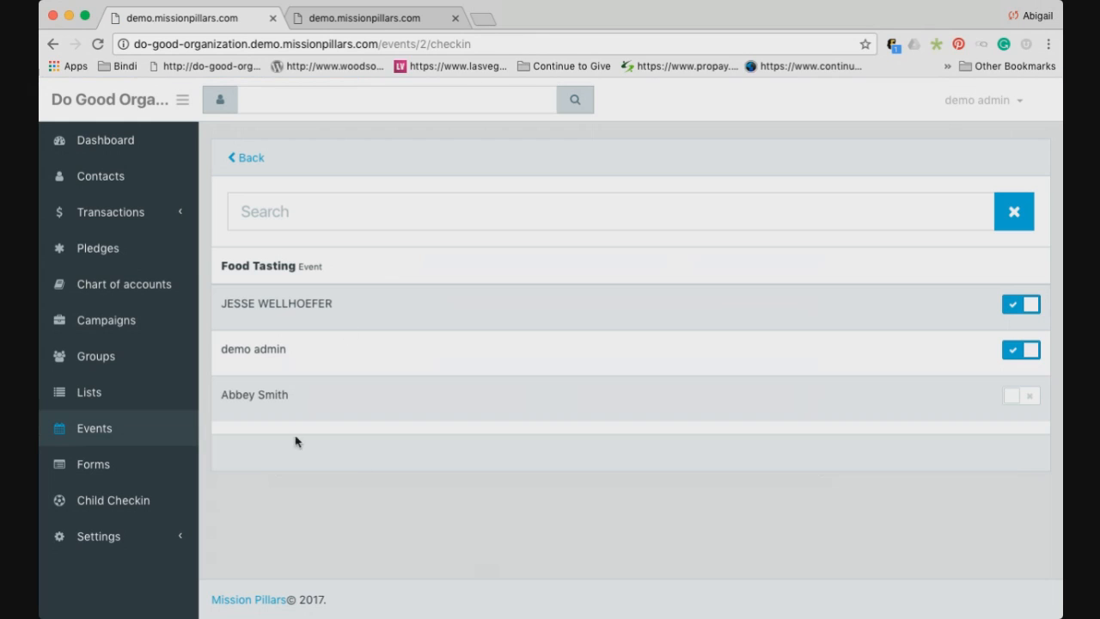
# Check in the newly registered attendee on the Food Tasting check-in list
pyautogui.moveTo(223, 394); pyautogui.dragTo(253, 394)
pyautogui.click(288, 384)
pyautogui.tripleClick(292, 394)
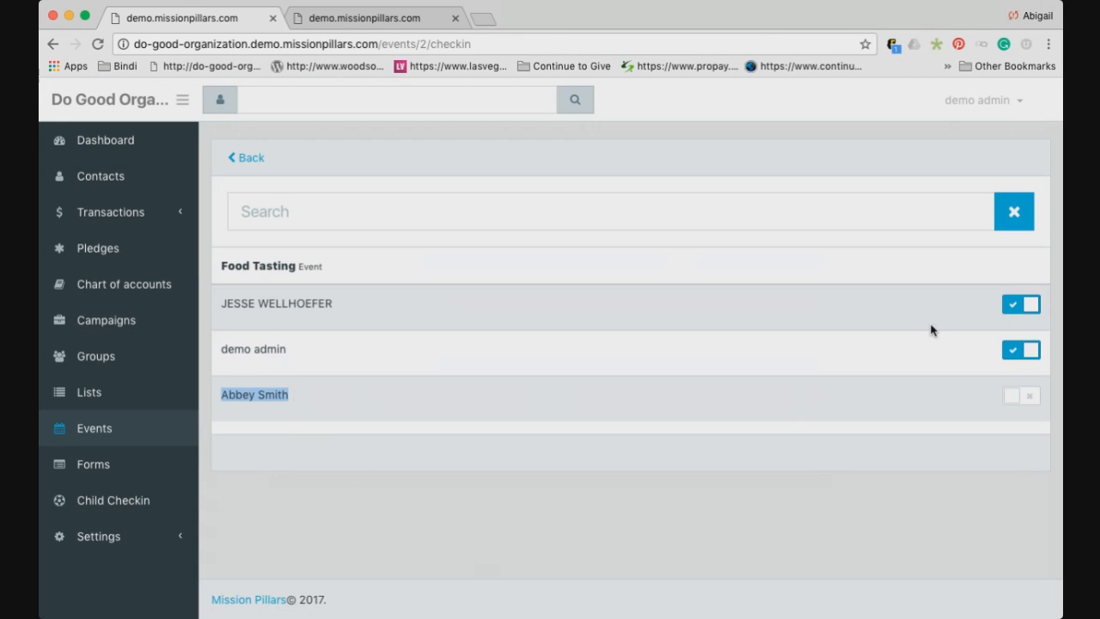
pyautogui.click(1013, 401)
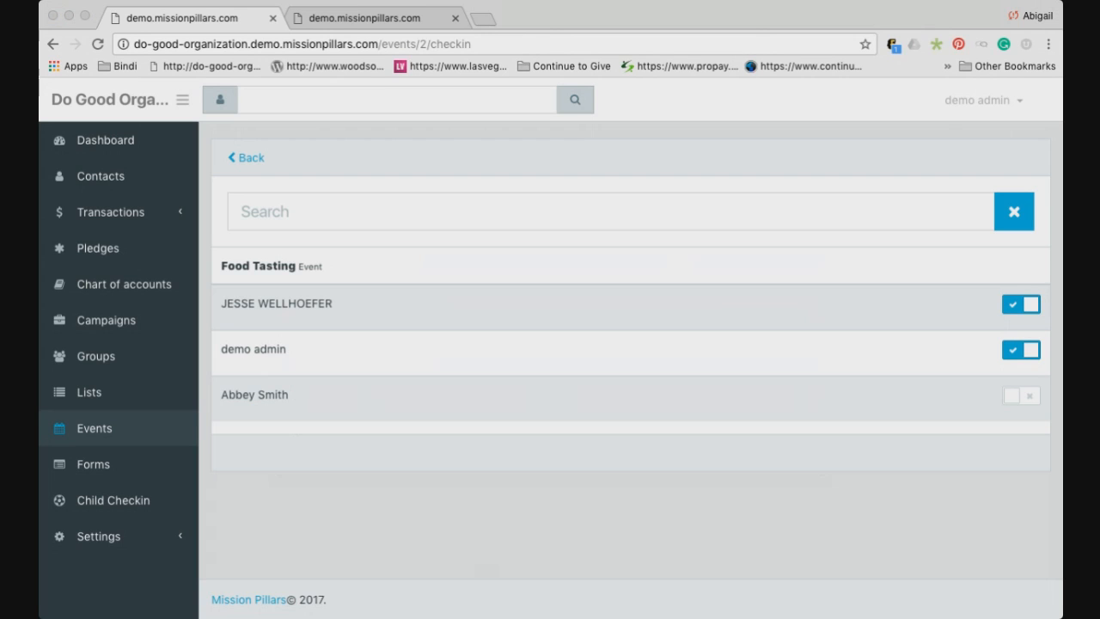
# Reload the page and go back twice to the October 2017 events calendar
pyautogui.click(688, 174)
pyautogui.press('super+r')
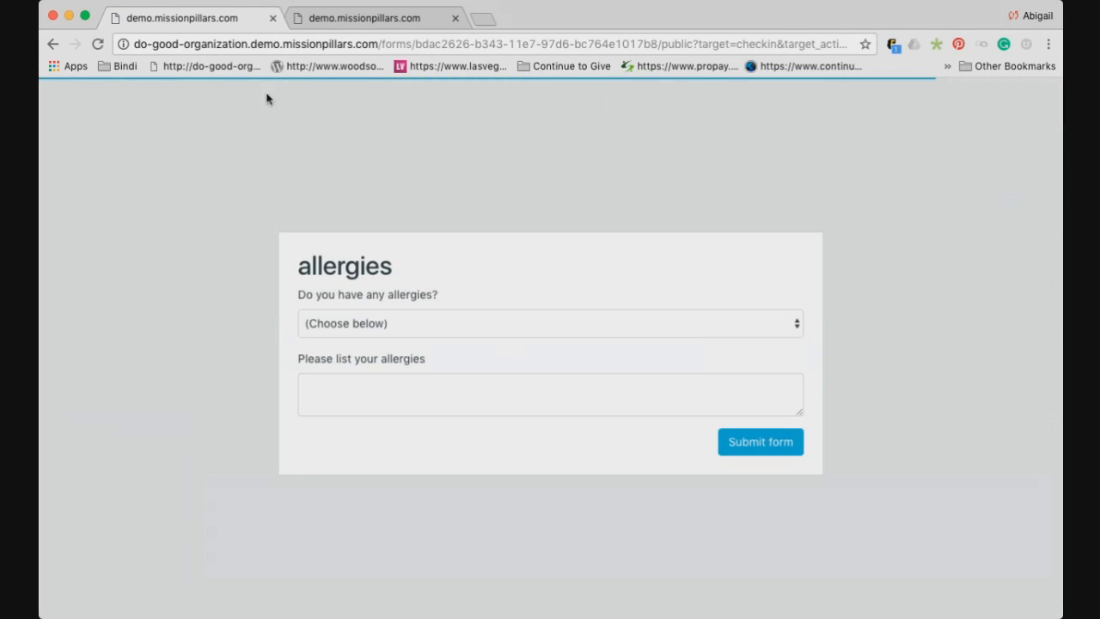
pyautogui.click(51, 44)
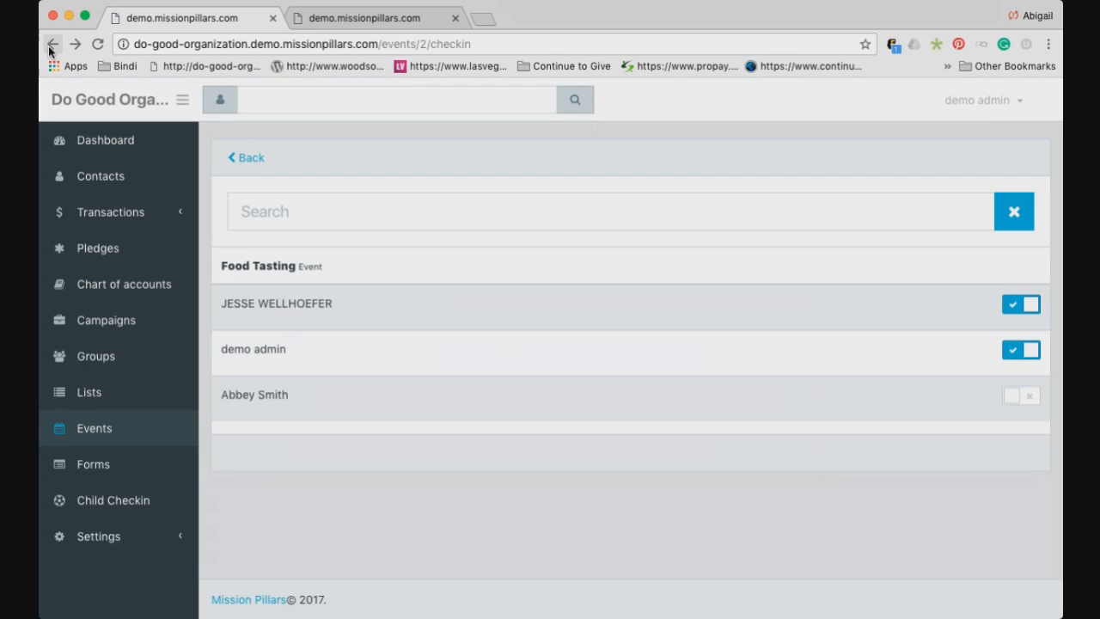
pyautogui.click(49, 45)
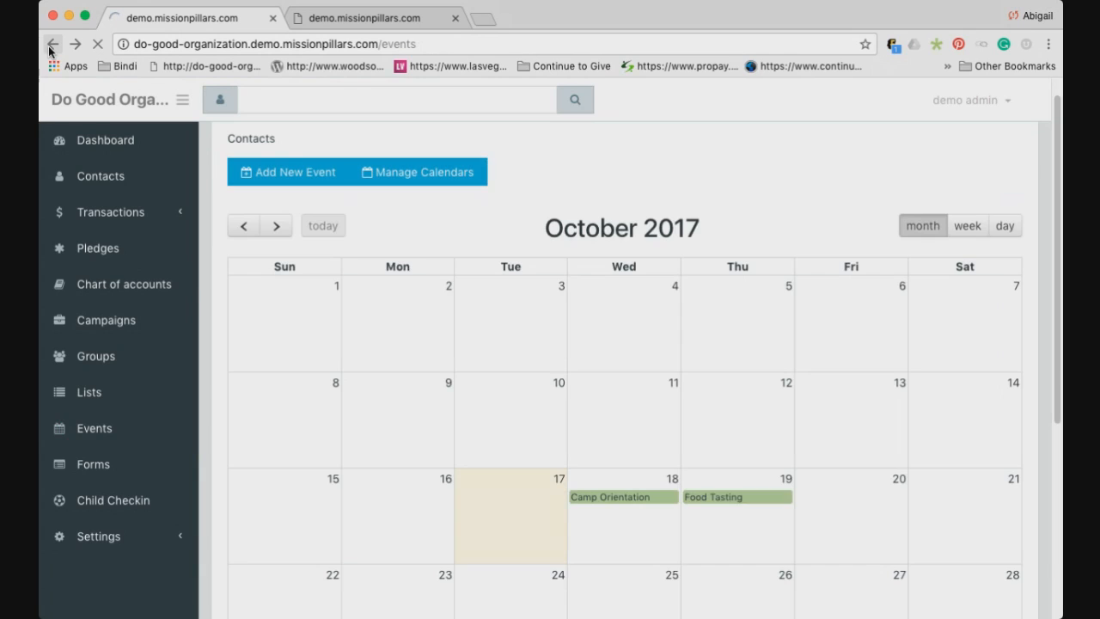
# Open Food Tasting's overview and its Attenders list showing three people attending
pyautogui.click(725, 498)
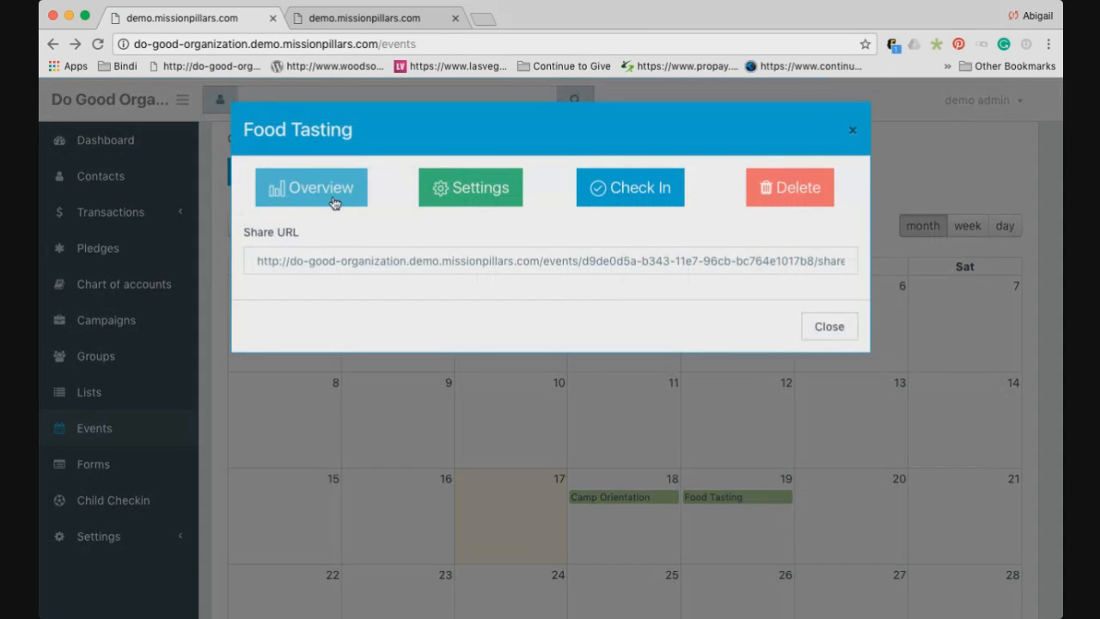
pyautogui.click(334, 203)
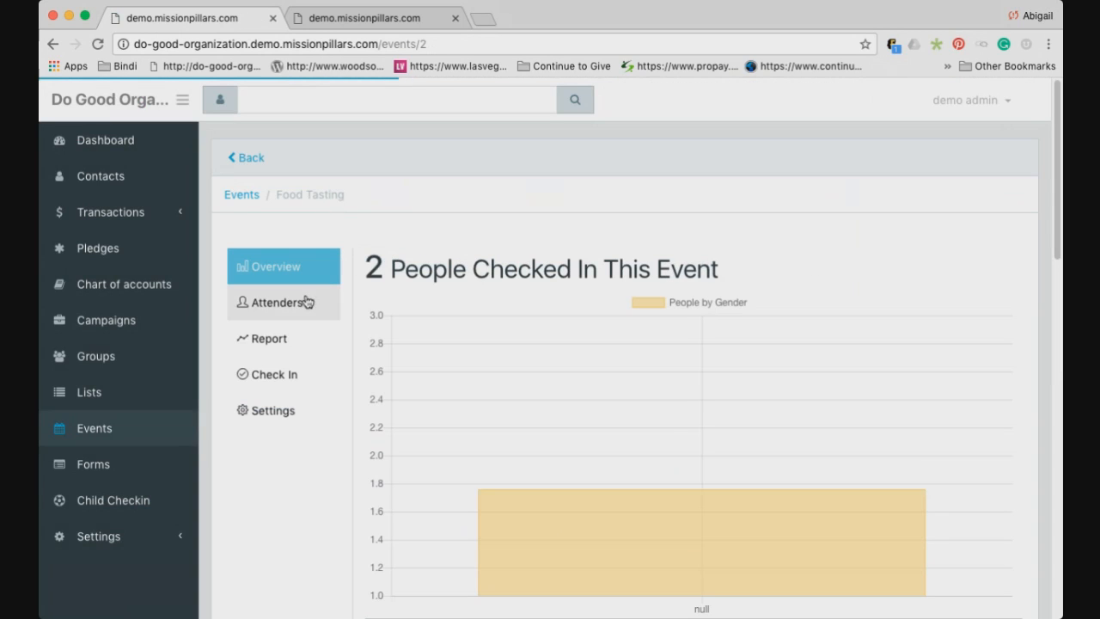
pyautogui.click(280, 303)
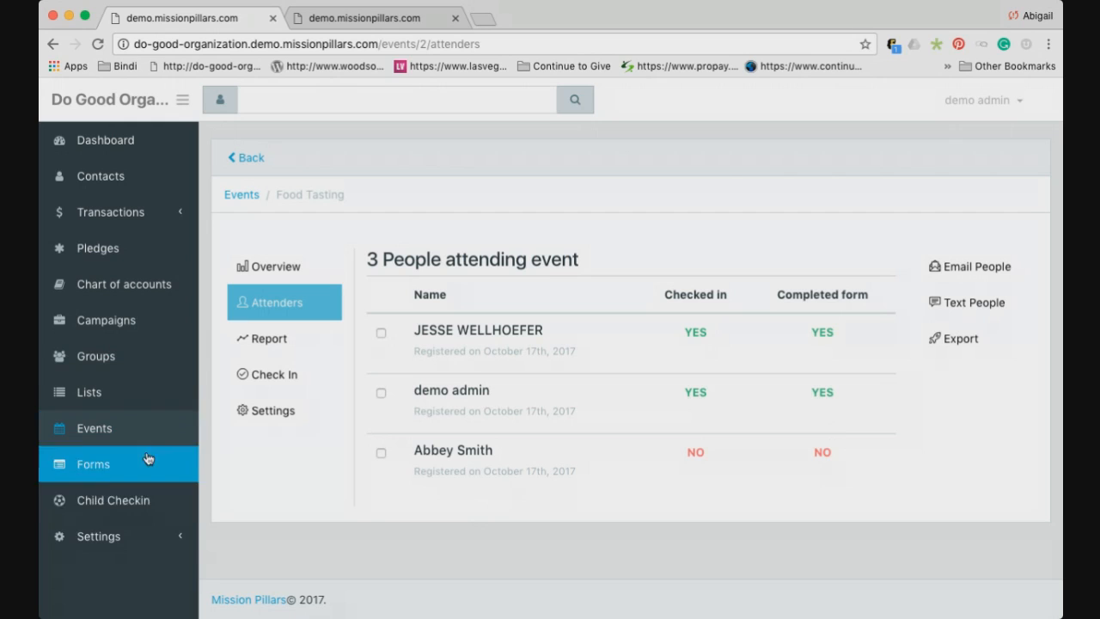
# Expand Settings in the sidebar and go to the All Tags page
pyautogui.click(141, 540)
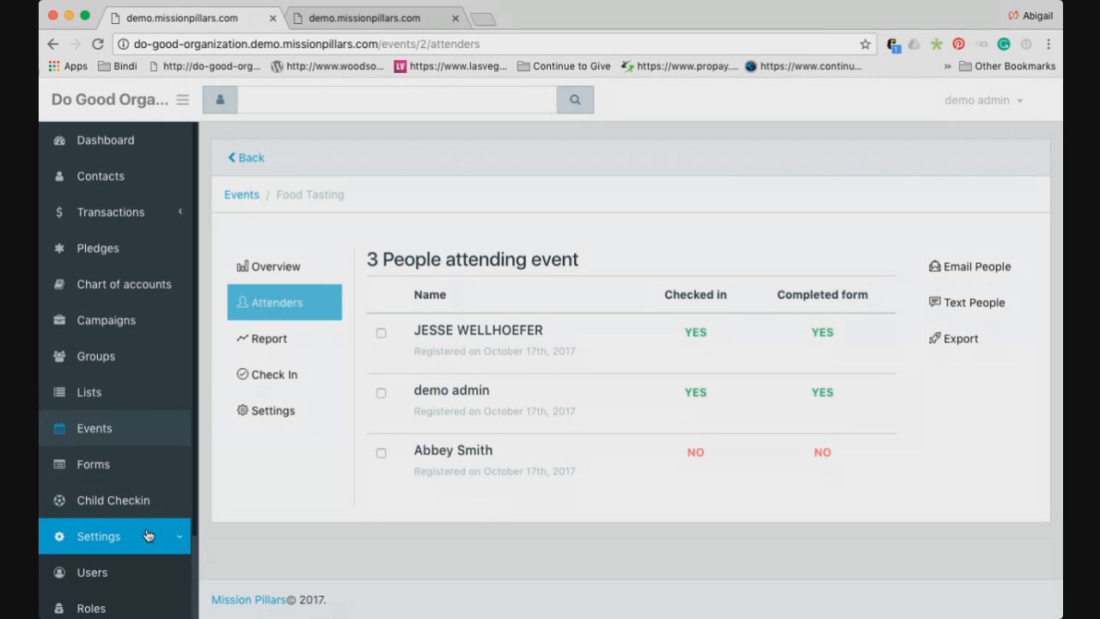
pyautogui.scroll(-1, 140, 480)
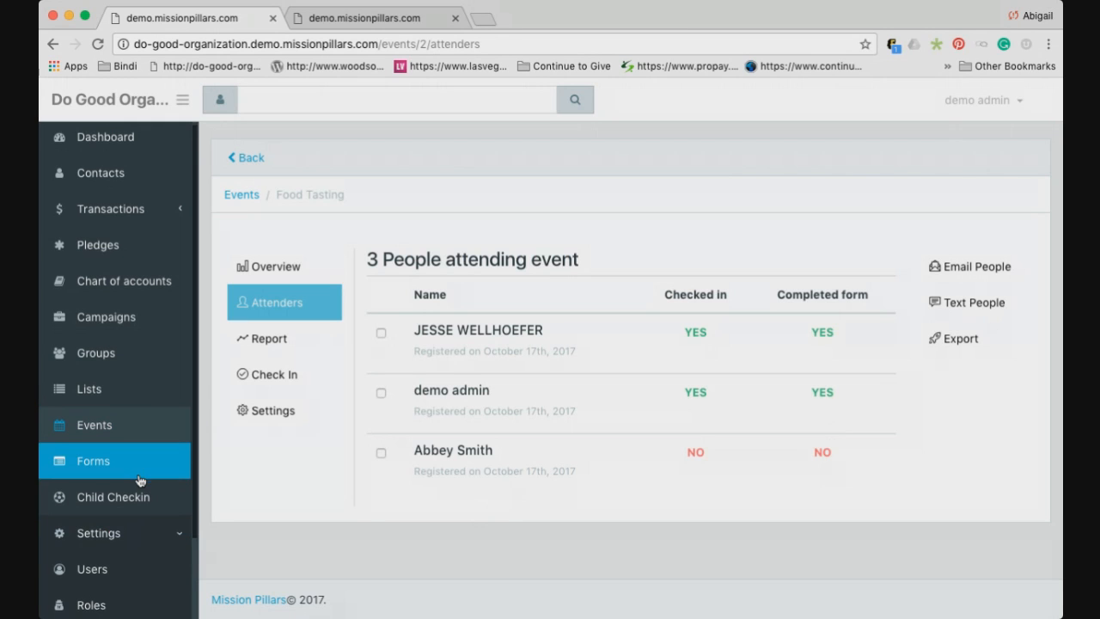
pyautogui.scroll(-1, 140, 480)
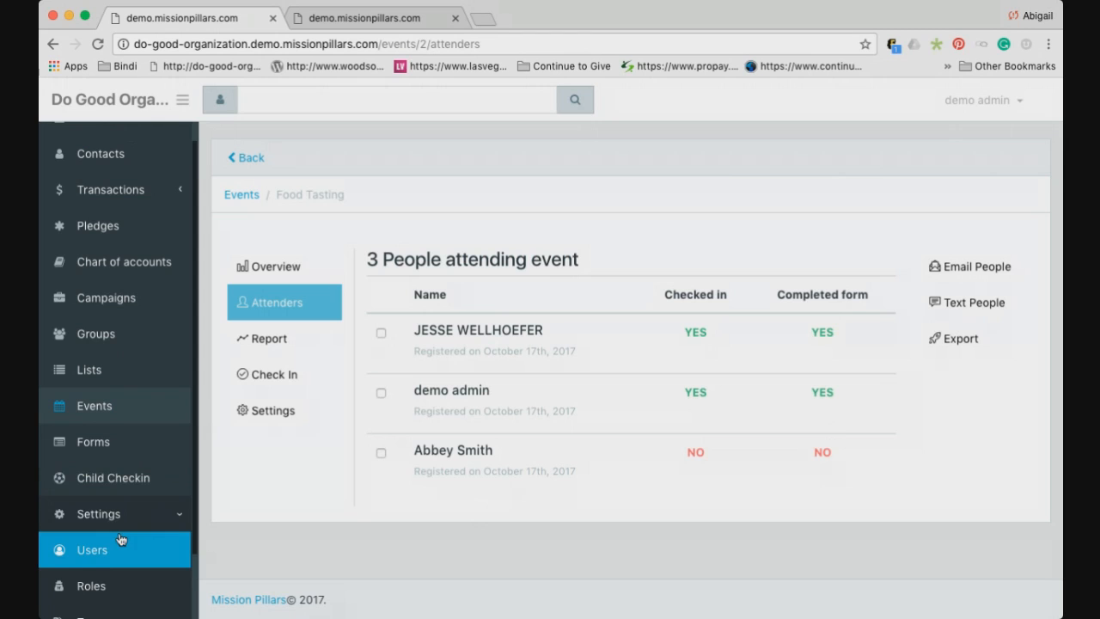
pyautogui.scroll(-2, 120, 530)
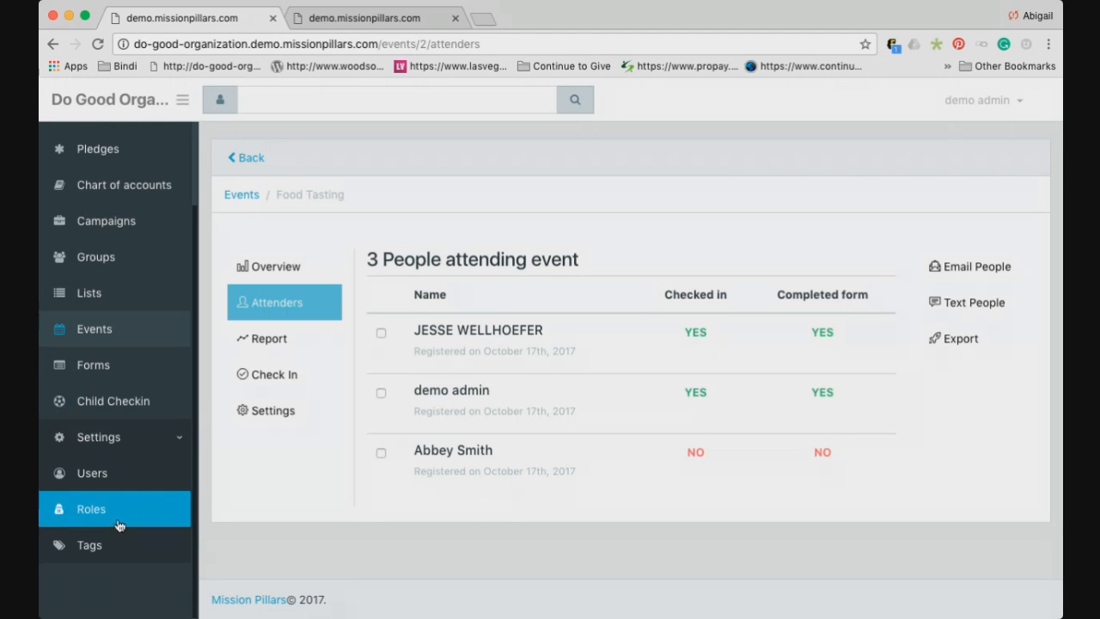
pyautogui.click(110, 543)
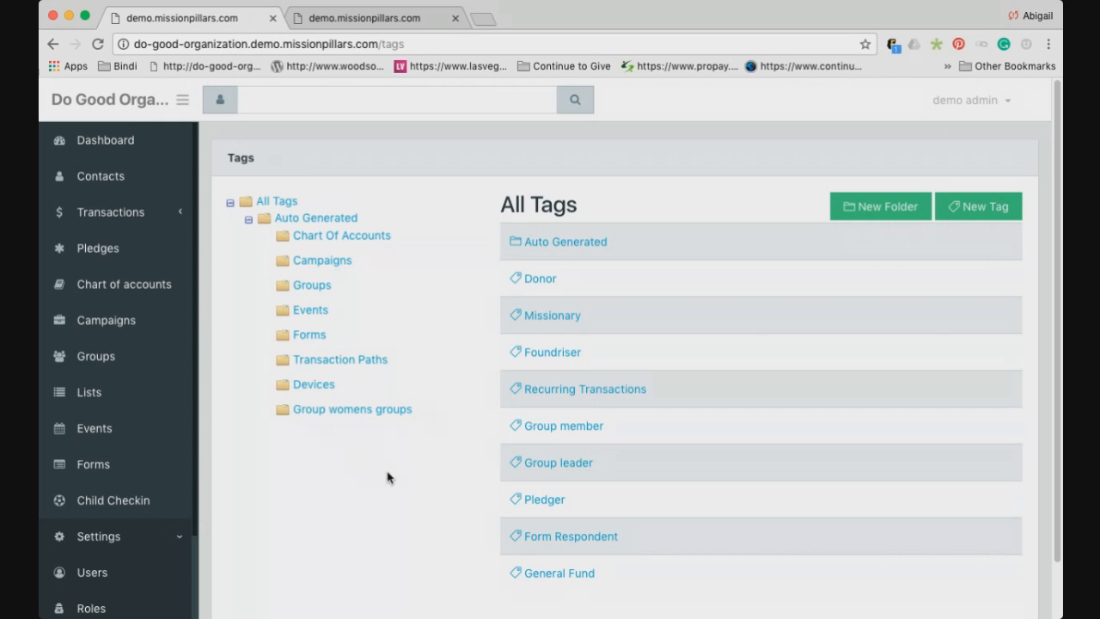
# Browse the Chart Of Accounts tag folder, then open the Groups tag folder
pyautogui.click(321, 246)
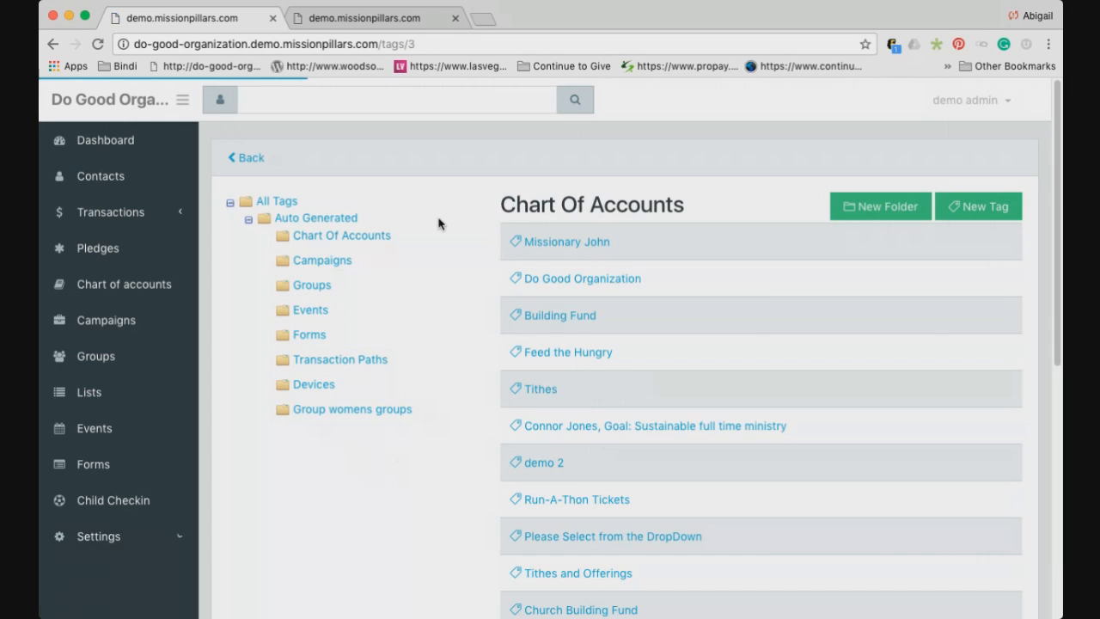
pyautogui.scroll(-2, 593, 314)
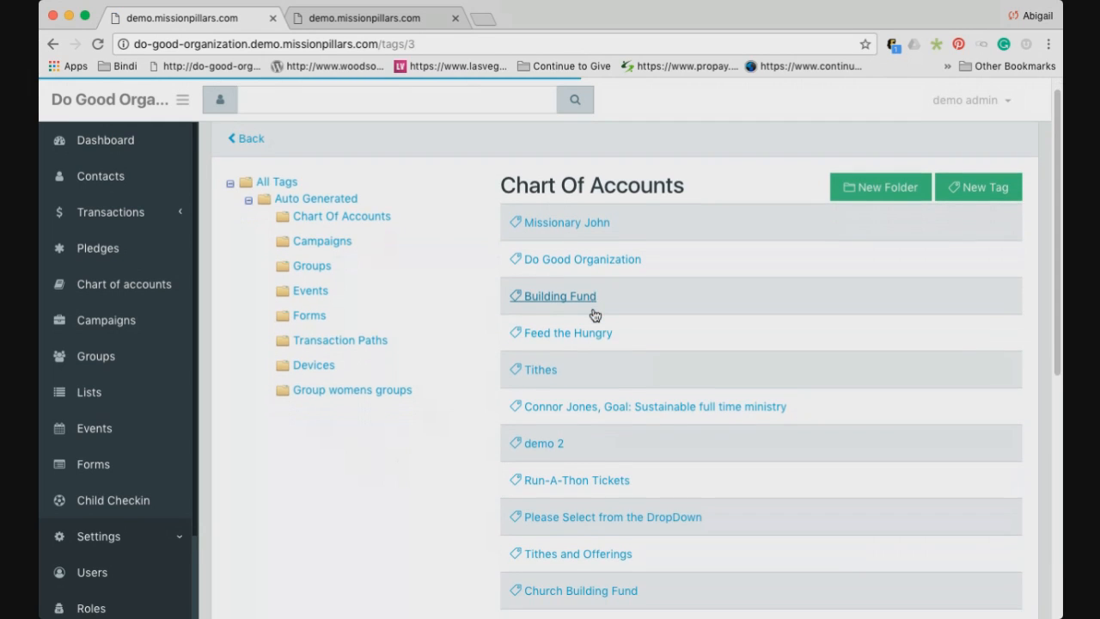
pyautogui.scroll(-3, 595, 315)
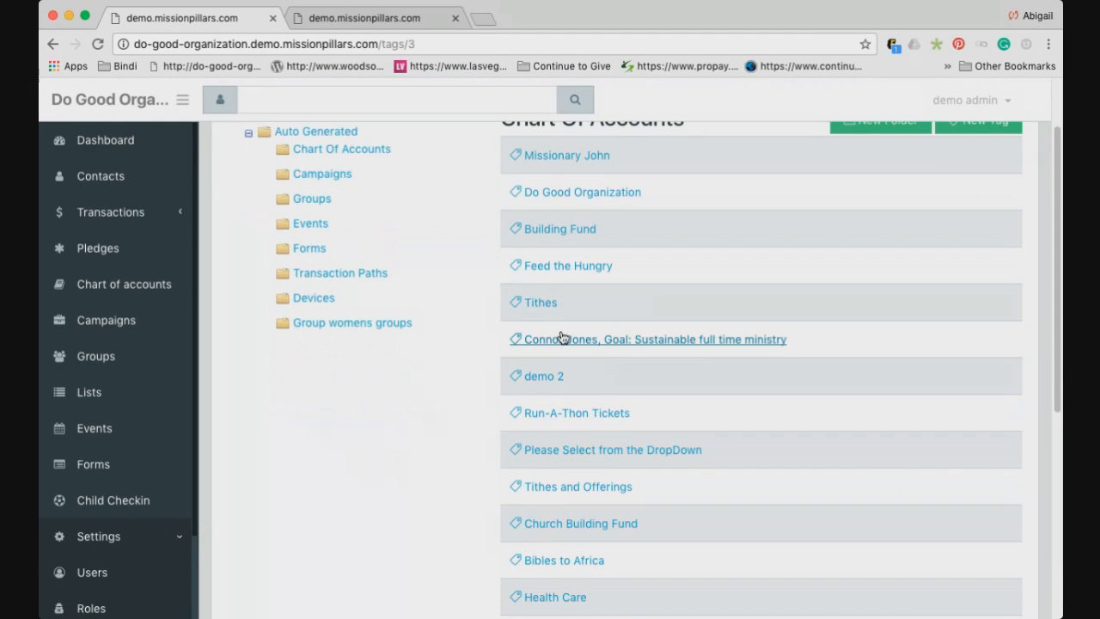
pyautogui.scroll(-1, 579, 364)
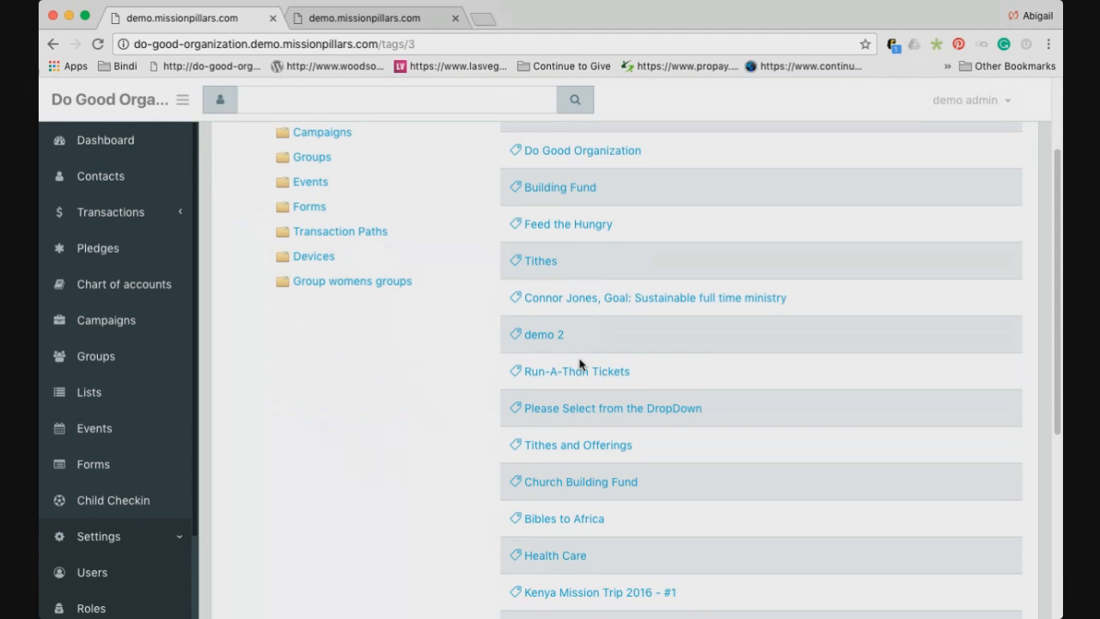
pyautogui.scroll(-9, 579, 365)
pyautogui.scroll(13, 581, 361)
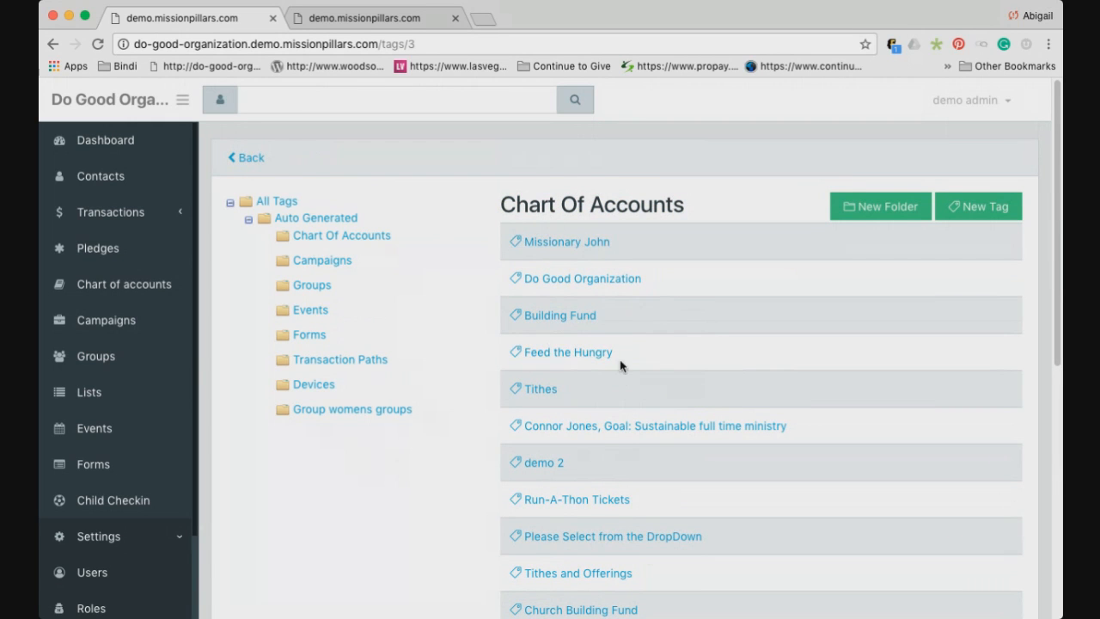
pyautogui.scroll(-4, 624, 355)
pyautogui.scroll(4, 624, 356)
pyautogui.click(319, 290)
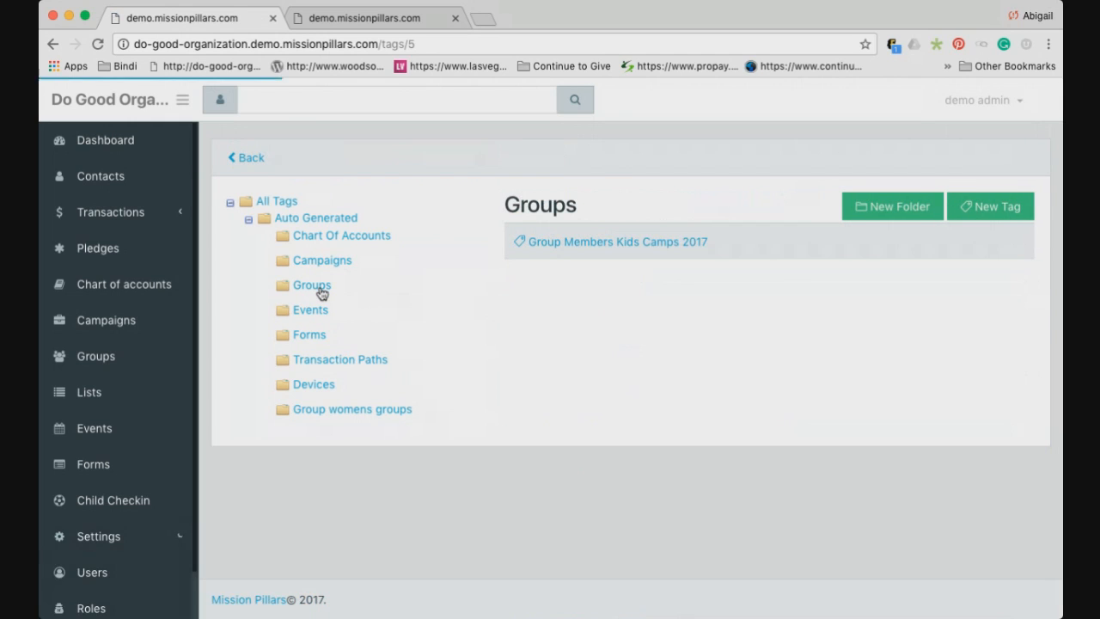
# View the contacts tagged Group Members Kids Camps 2017, then switch to the Lists page
pyautogui.click(590, 245)
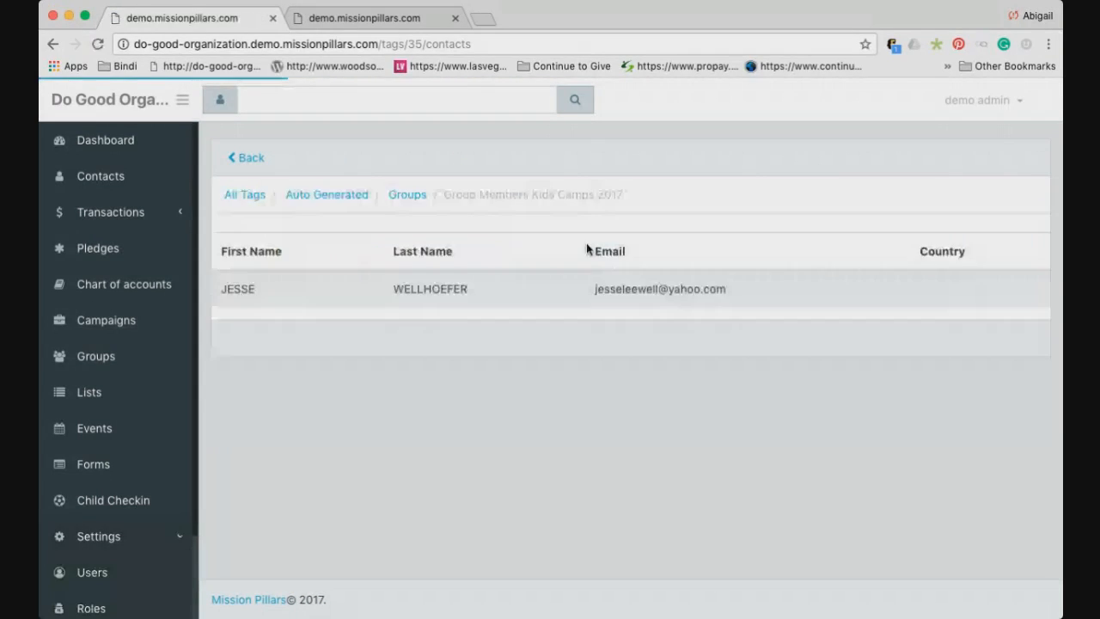
pyautogui.moveTo(222, 297); pyautogui.dragTo(732, 290)
pyautogui.click(732, 289)
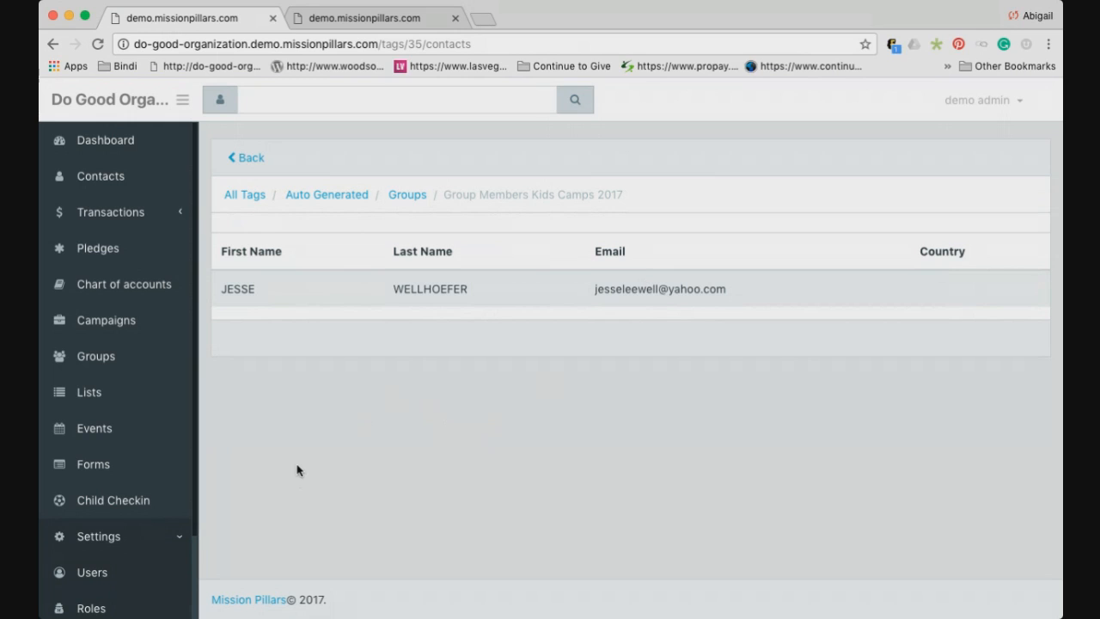
pyautogui.click(106, 401)
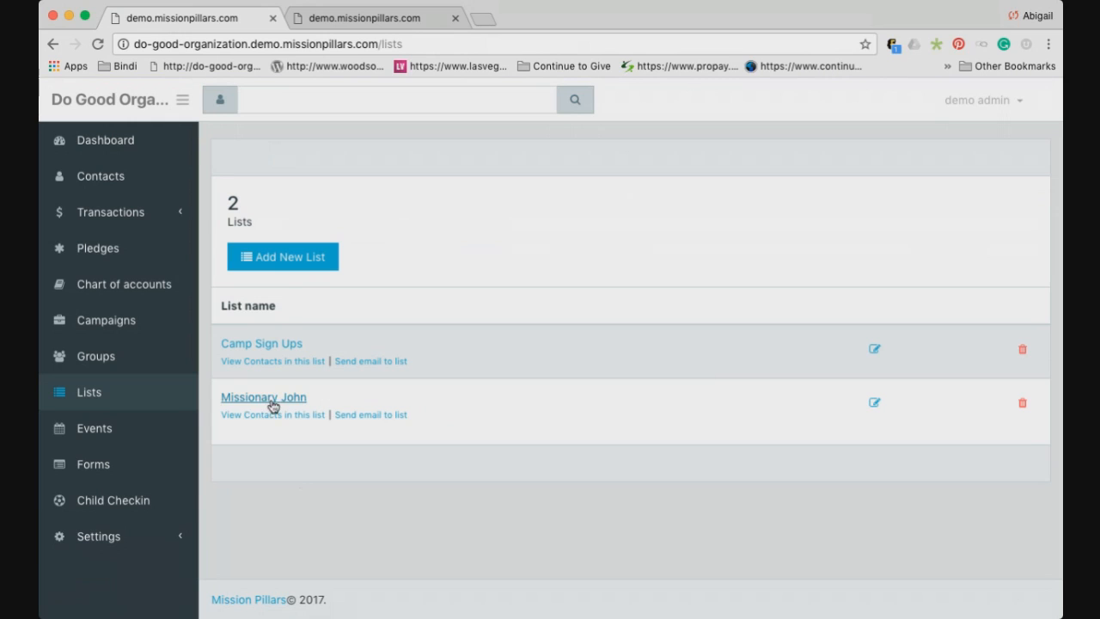
# Edit the Missionary John list and expand All Tags and Auto Generated to inspect its included tags
pyautogui.click(875, 406)
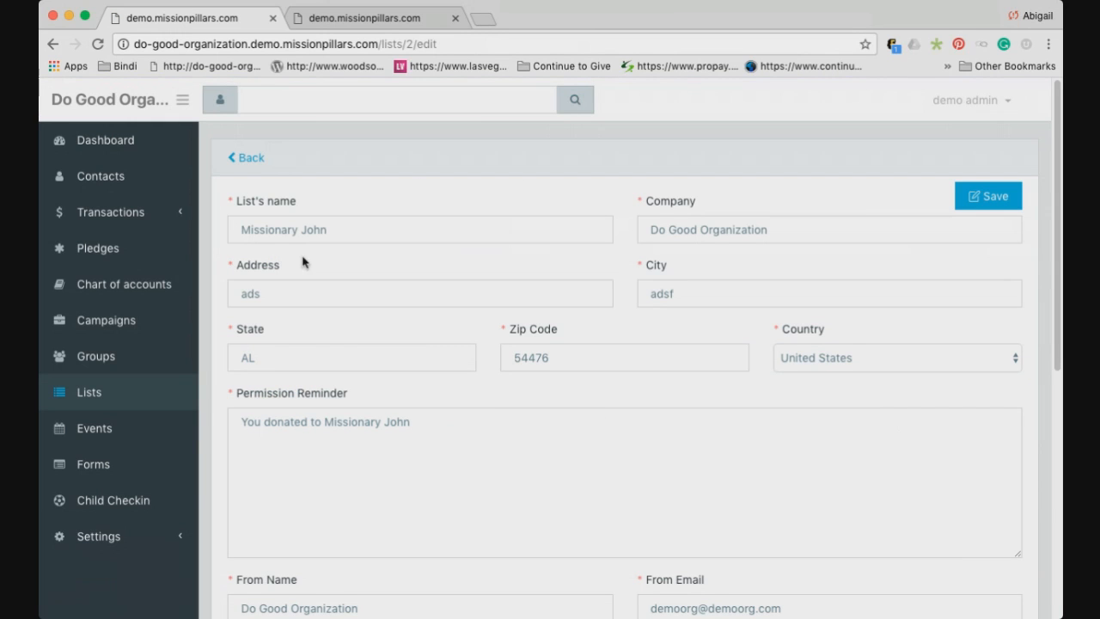
pyautogui.scroll(-3, 338, 357)
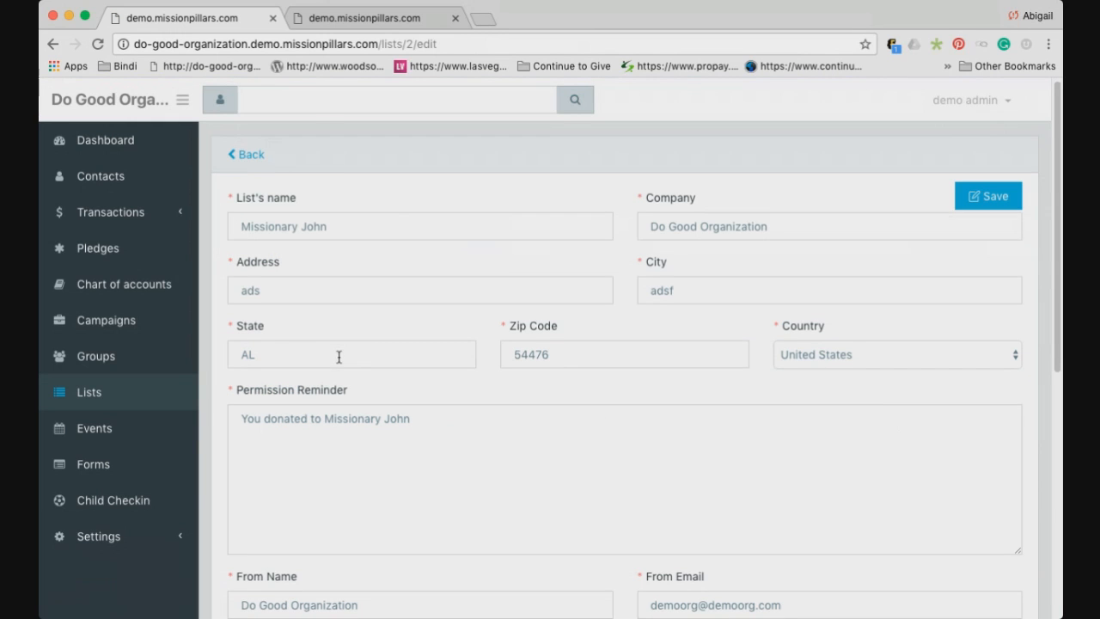
pyautogui.scroll(-5, 339, 357)
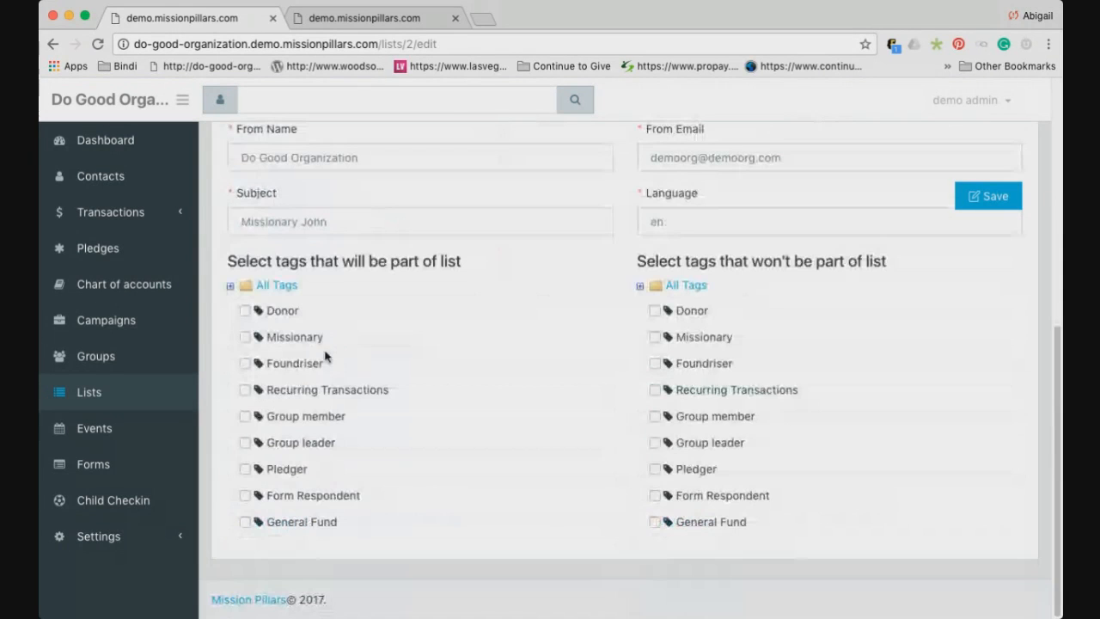
pyautogui.click(230, 286)
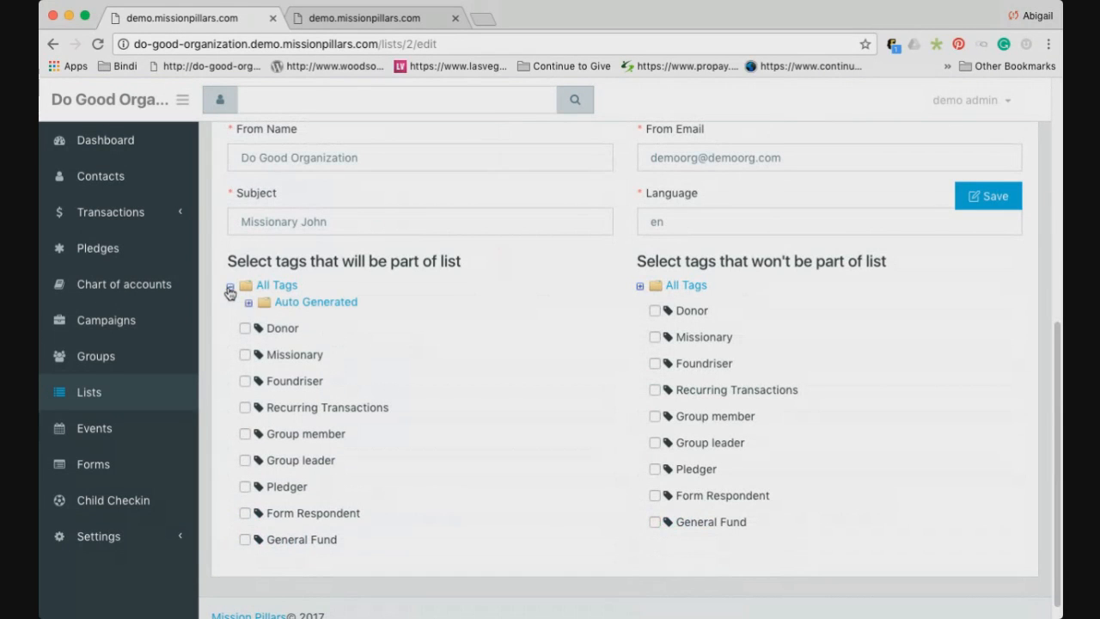
pyautogui.click(248, 303)
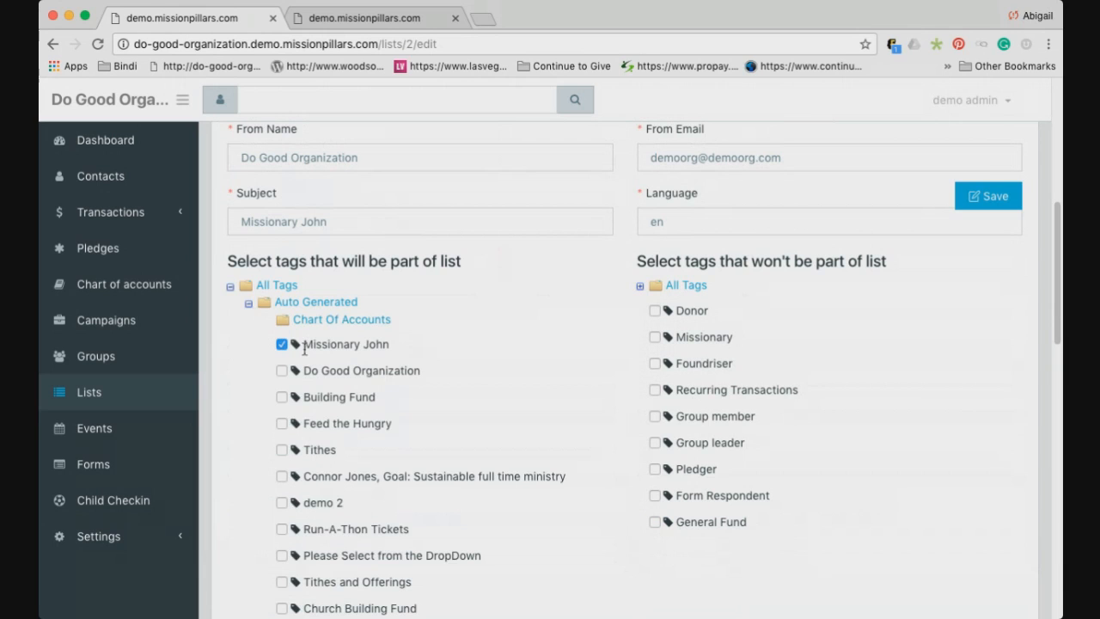
pyautogui.scroll(-1, 341, 341)
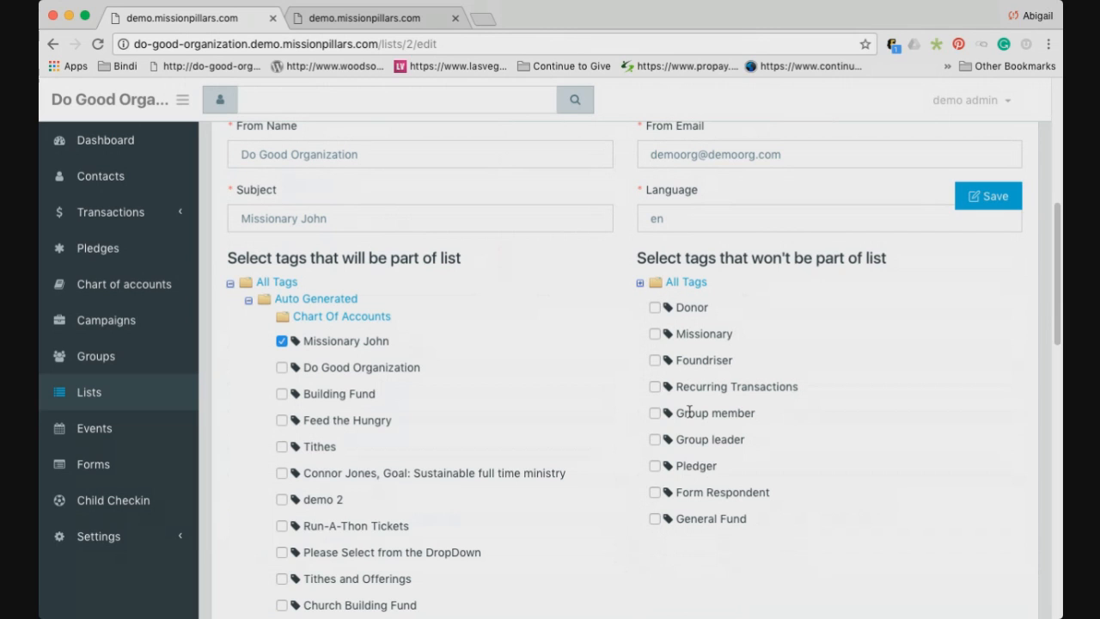
pyautogui.scroll(-5, 689, 415)
pyautogui.scroll(10, 694, 418)
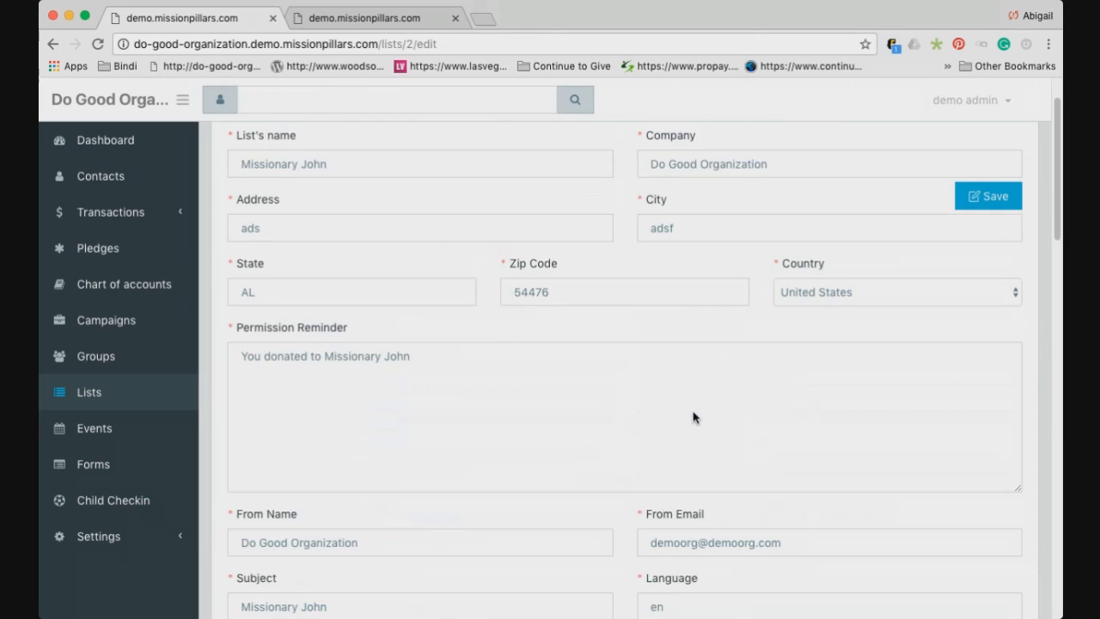
pyautogui.scroll(2, 694, 418)
# Return to the lists overview and open the email composer for Missionary John
pyautogui.click(248, 141)
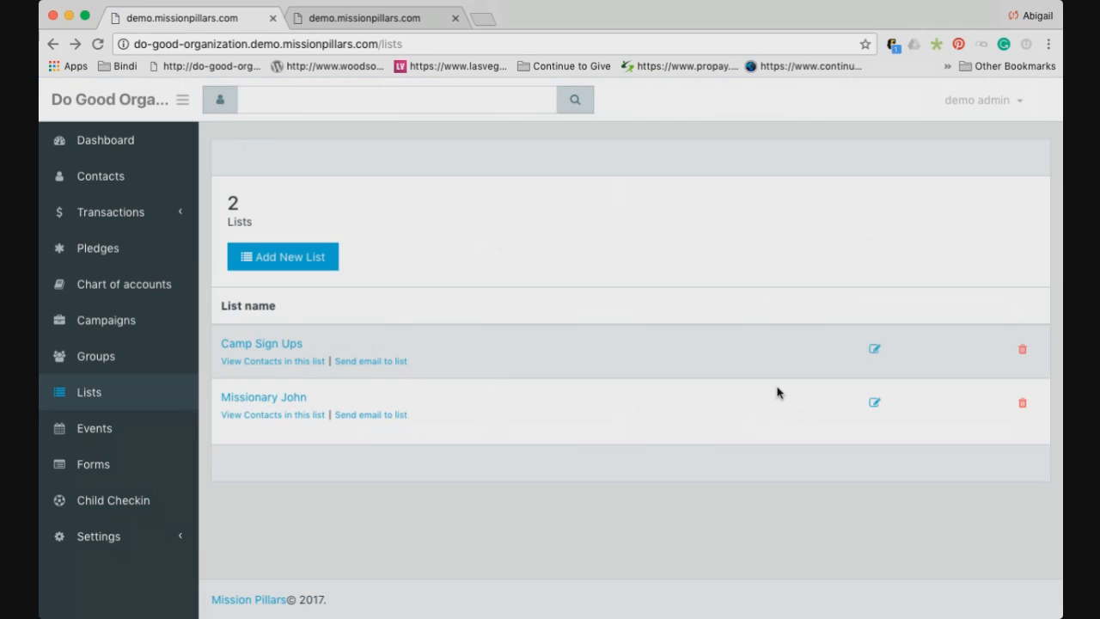
pyautogui.click(368, 416)
pyautogui.click(380, 417)
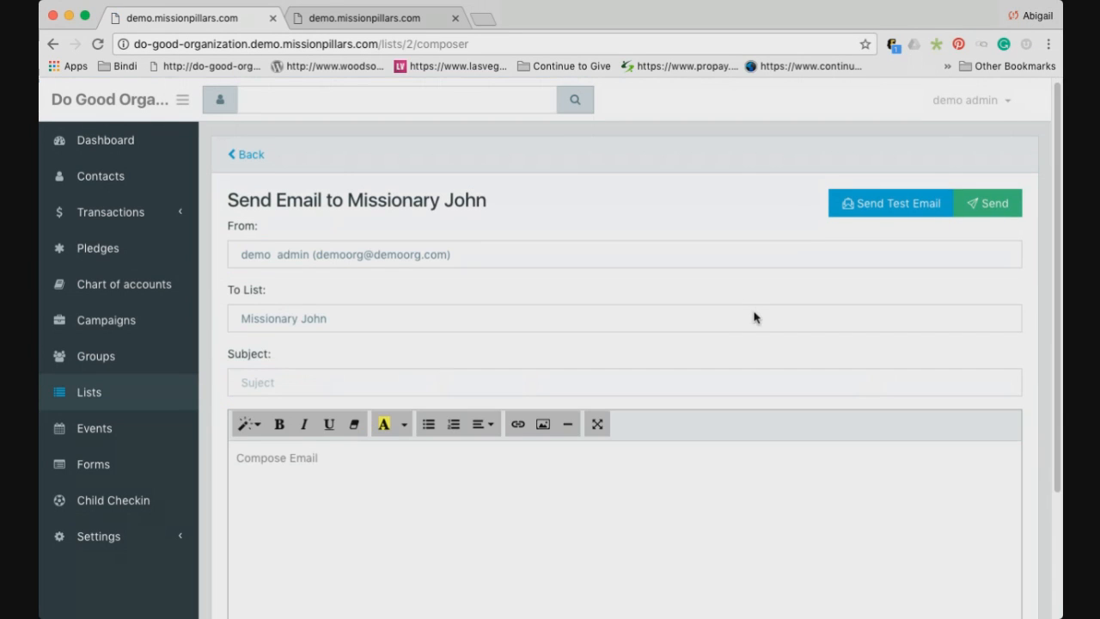
# Look over the Missionary John email composer, then go back to the Lists page
pyautogui.scroll(-1, 755, 318)
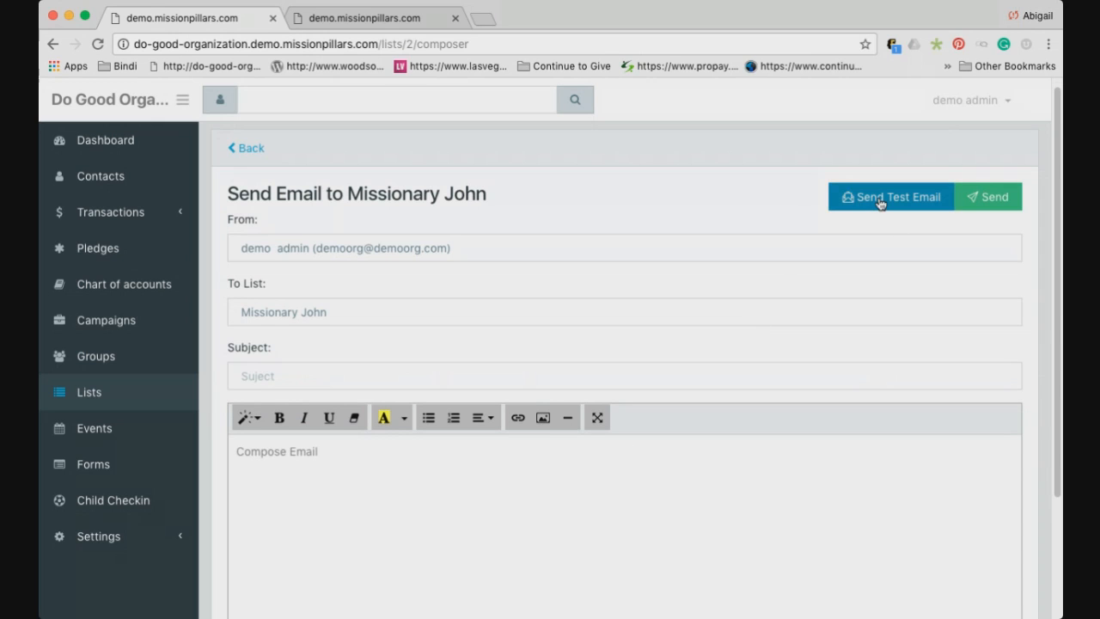
pyautogui.scroll(-1, 700, 335)
pyautogui.scroll(-1, 698, 336)
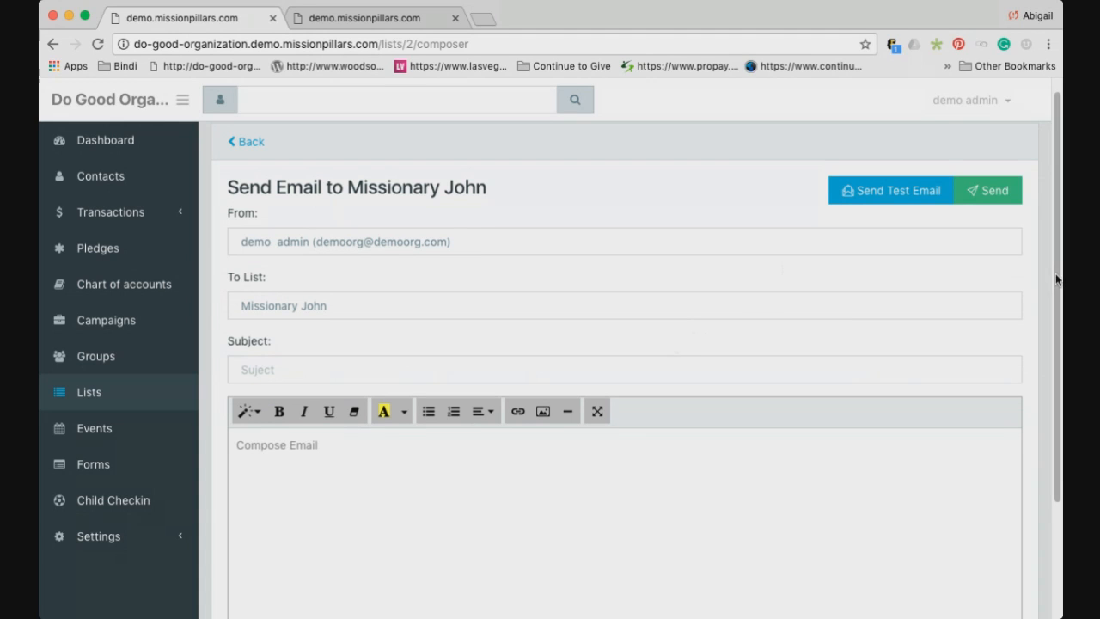
pyautogui.scroll(-2, 1060, 268)
pyautogui.scroll(2, 1060, 268)
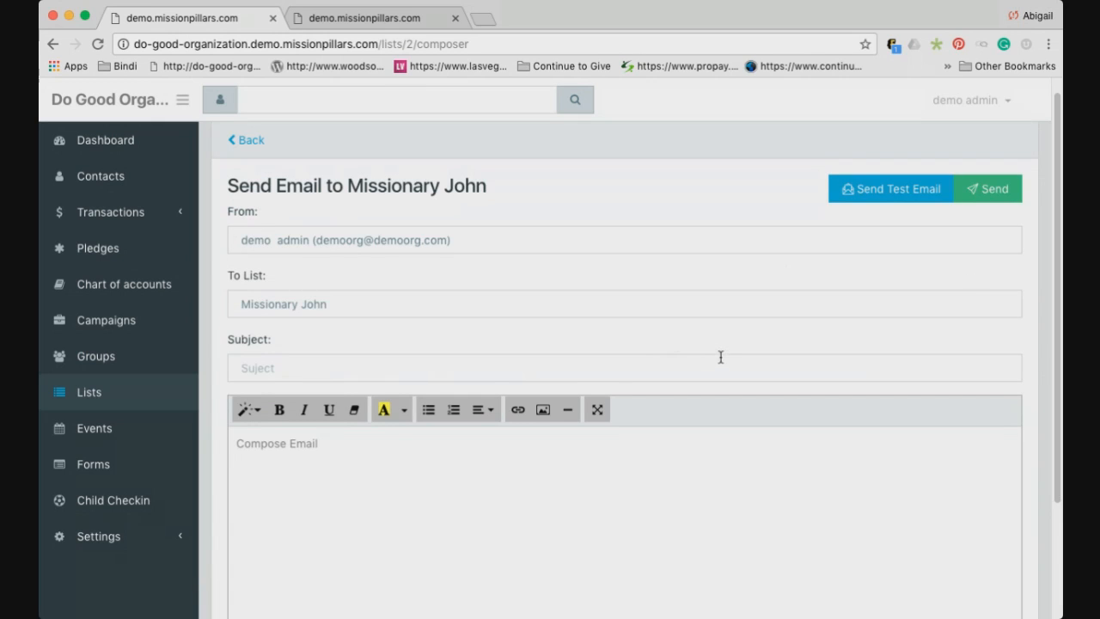
pyautogui.click(253, 144)
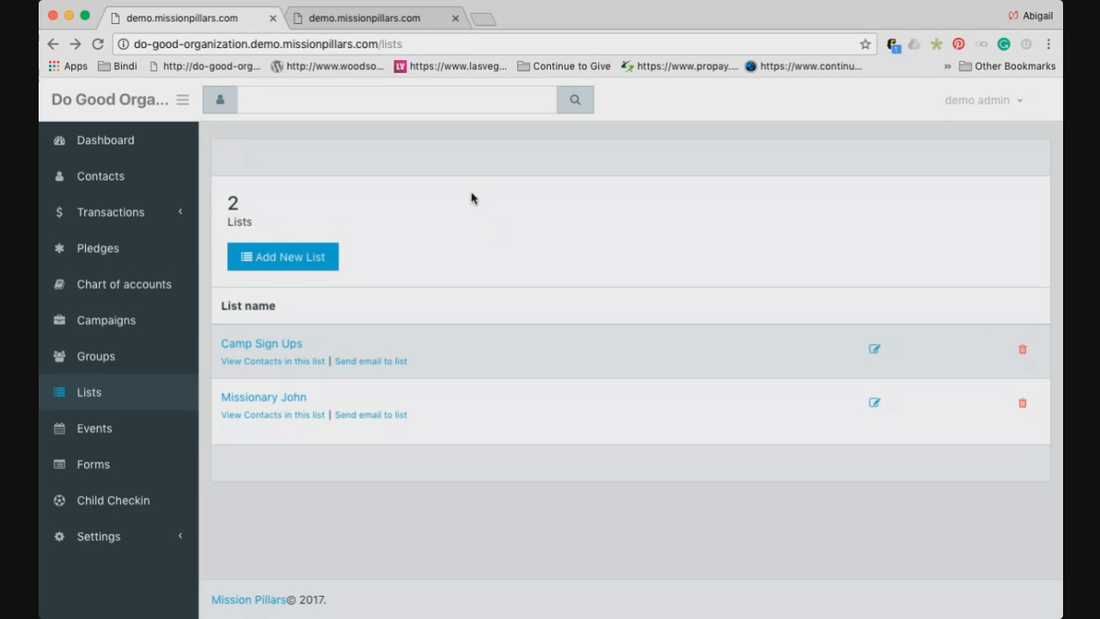
# Show and select the Child Checkin kiosk address, and open a new browser tab
pyautogui.click(136, 509)
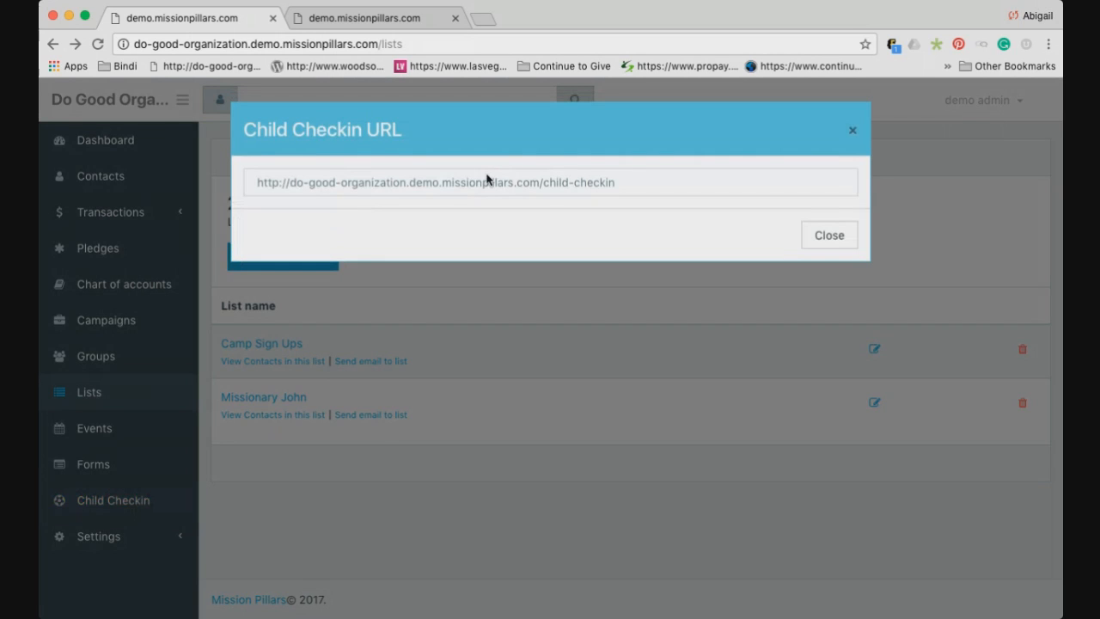
pyautogui.click(544, 184)
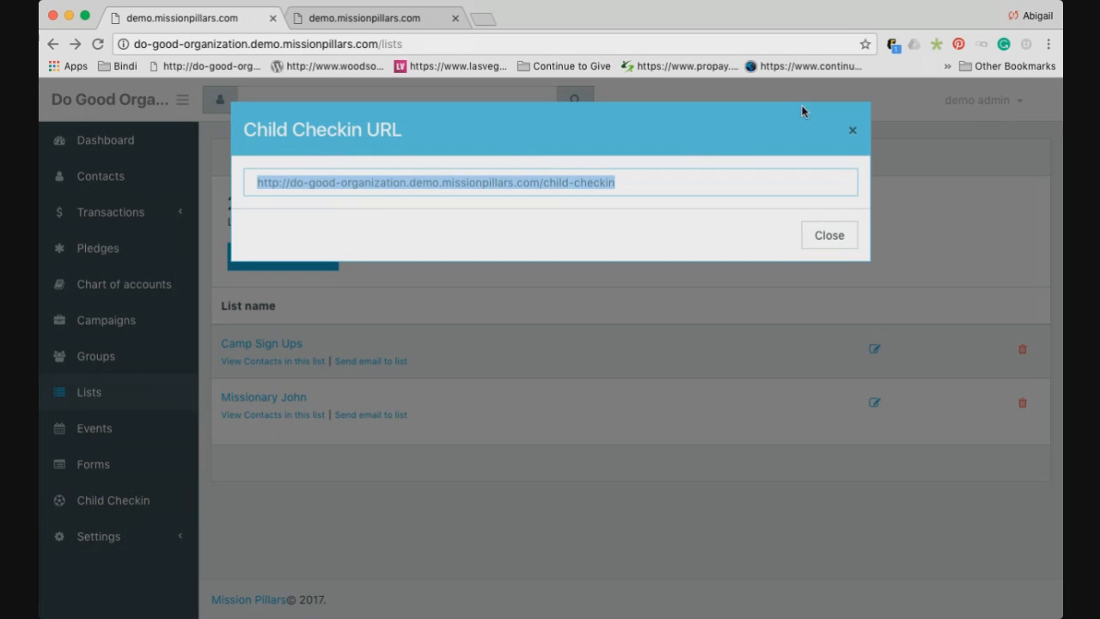
pyautogui.click(852, 130)
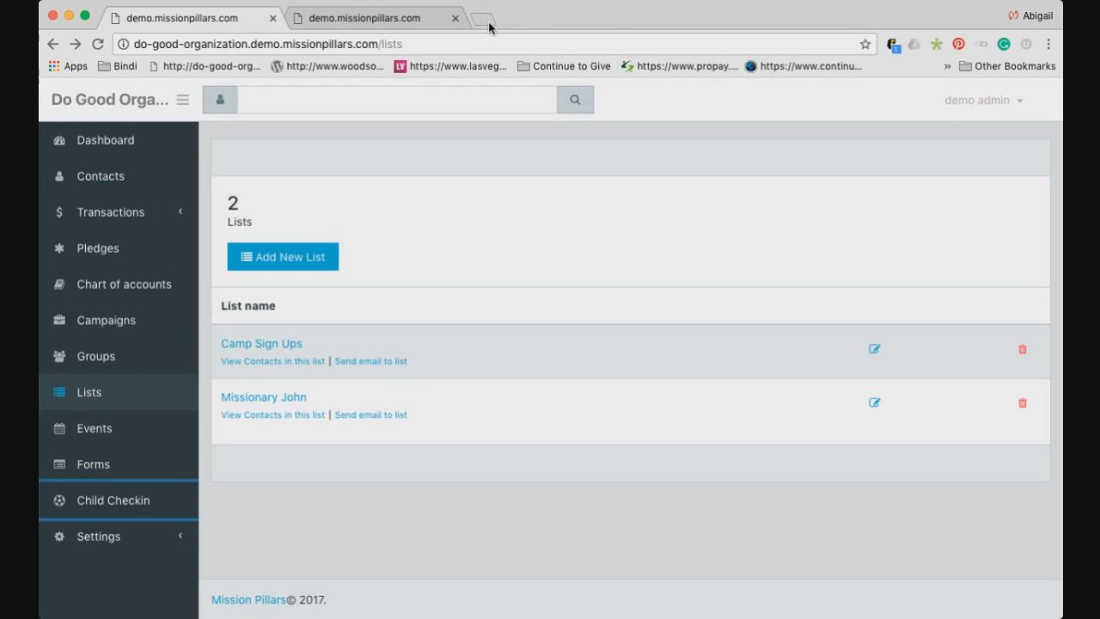
pyautogui.click(483, 19)
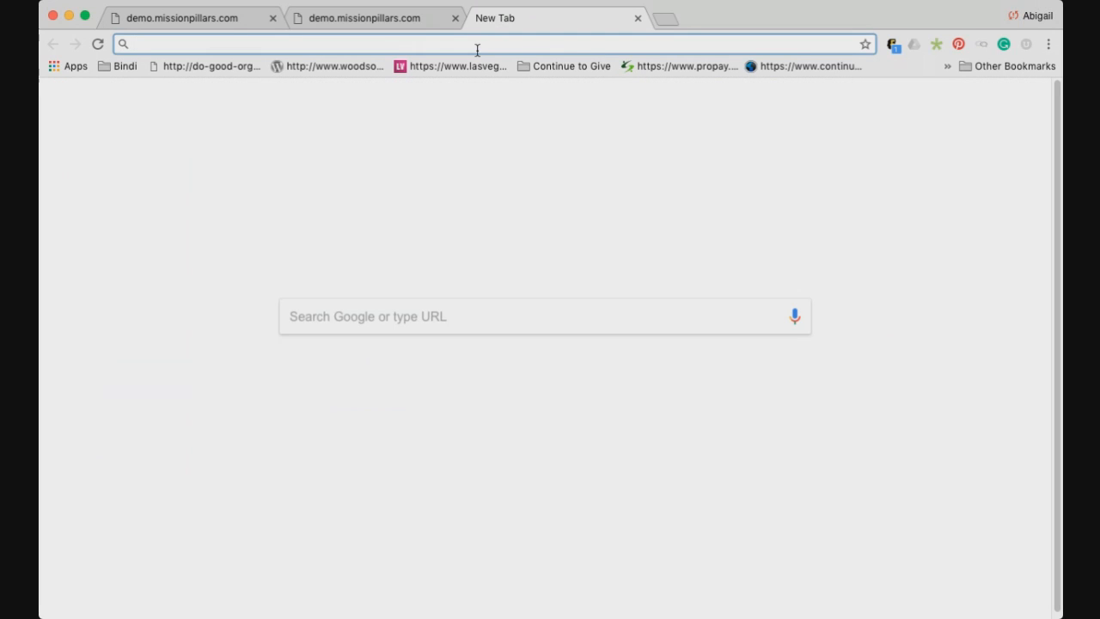
pyautogui.click(214, 19)
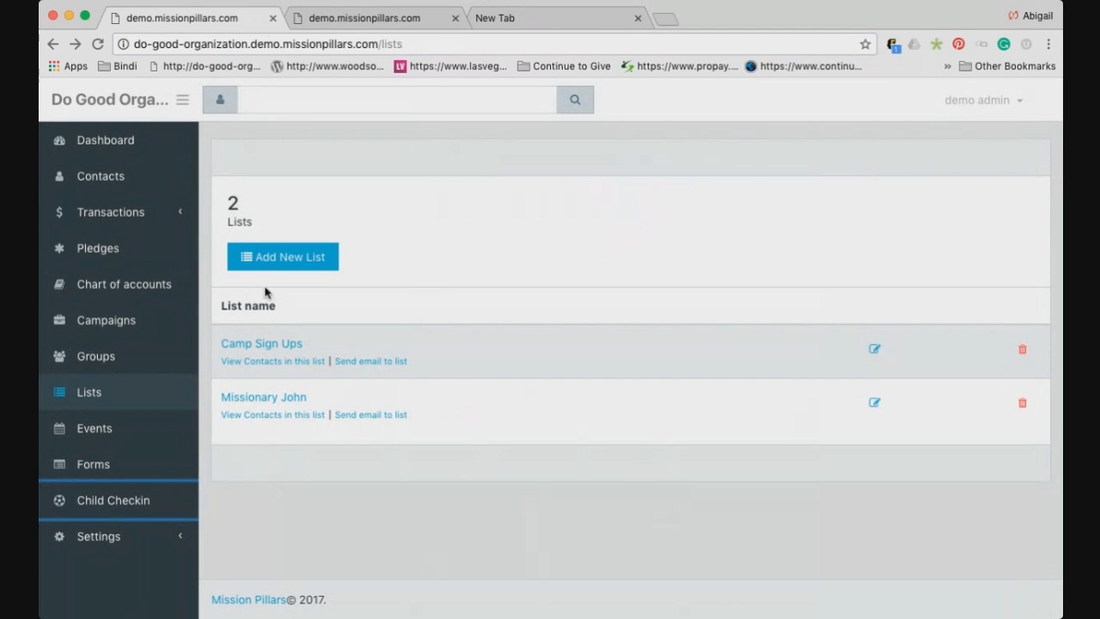
# Copy the check-in address and load it in the new tab
pyautogui.click(123, 499)
pyautogui.press('super+c')
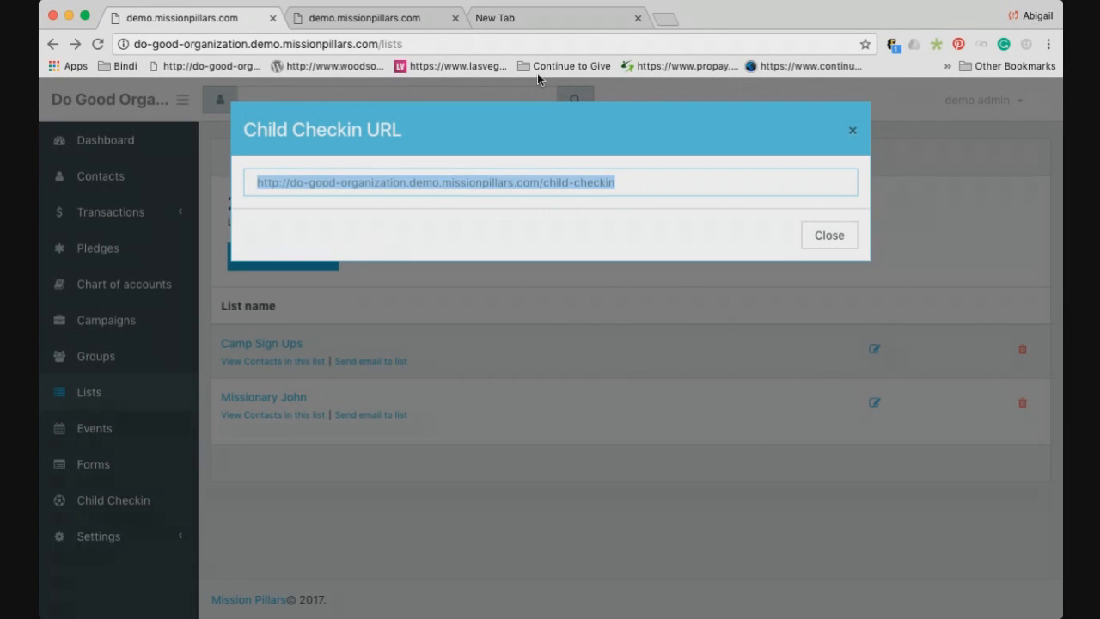
pyautogui.click(555, 27)
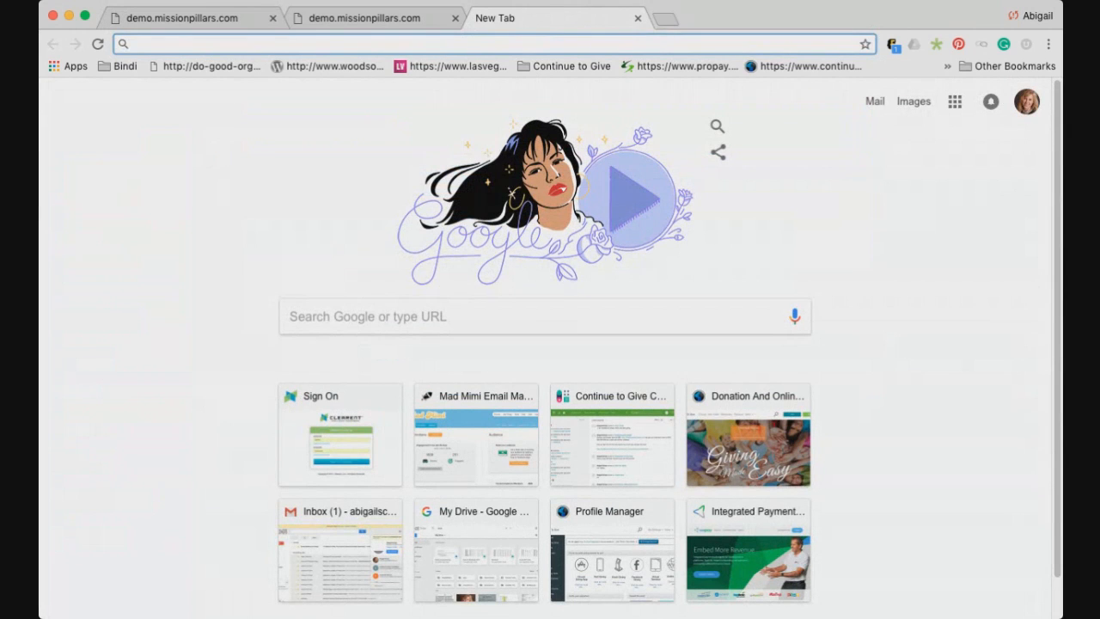
pyautogui.press('super+v')
pyautogui.press('Return')
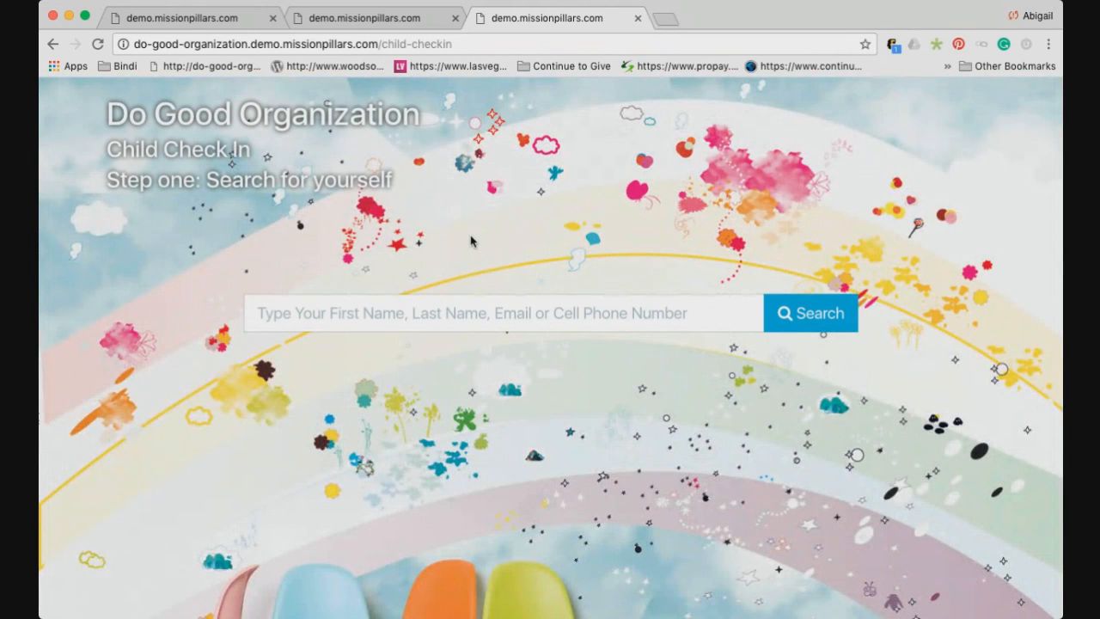
# Search the kiosk for the parent's name, pick their profile, check in the child, and decline printing another
pyautogui.click(391, 315)
pyautogui.write('jesse')
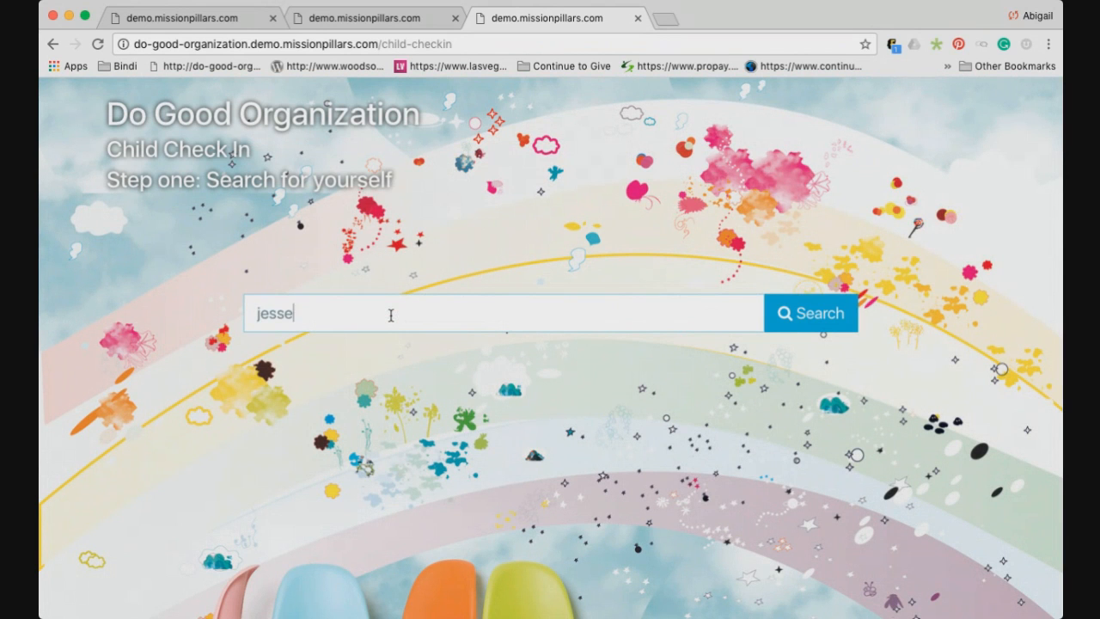
pyautogui.click(800, 310)
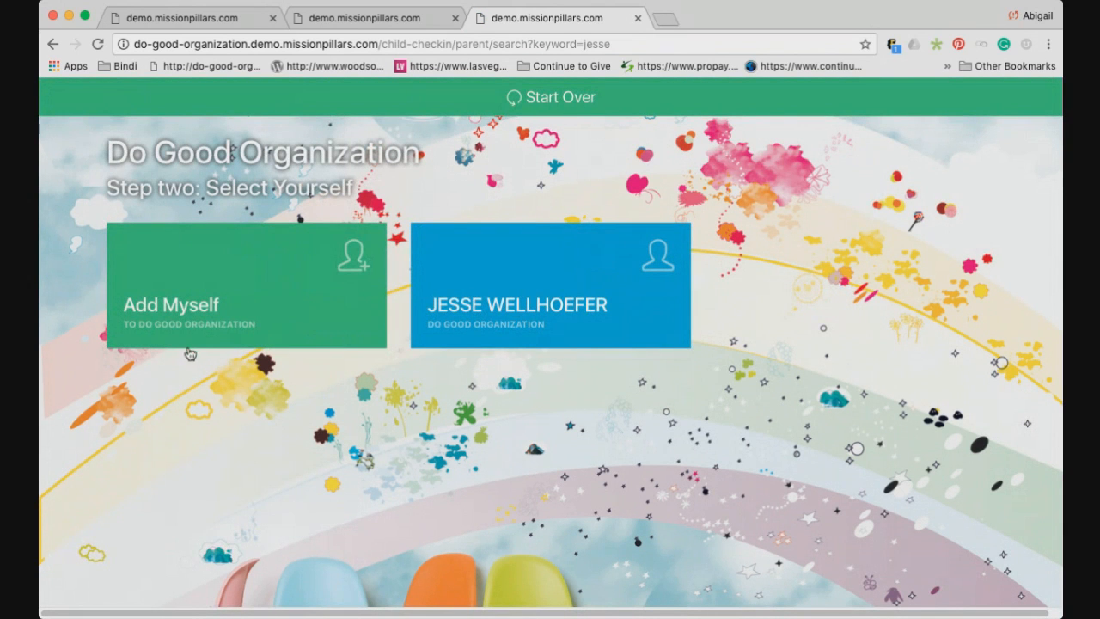
pyautogui.click(460, 311)
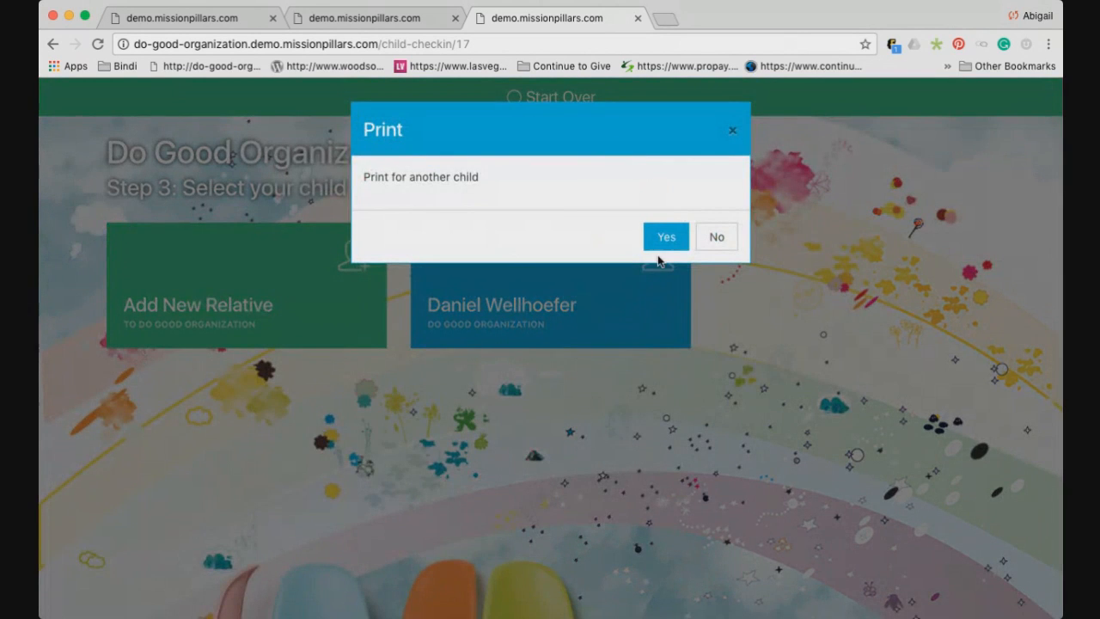
pyautogui.click(715, 239)
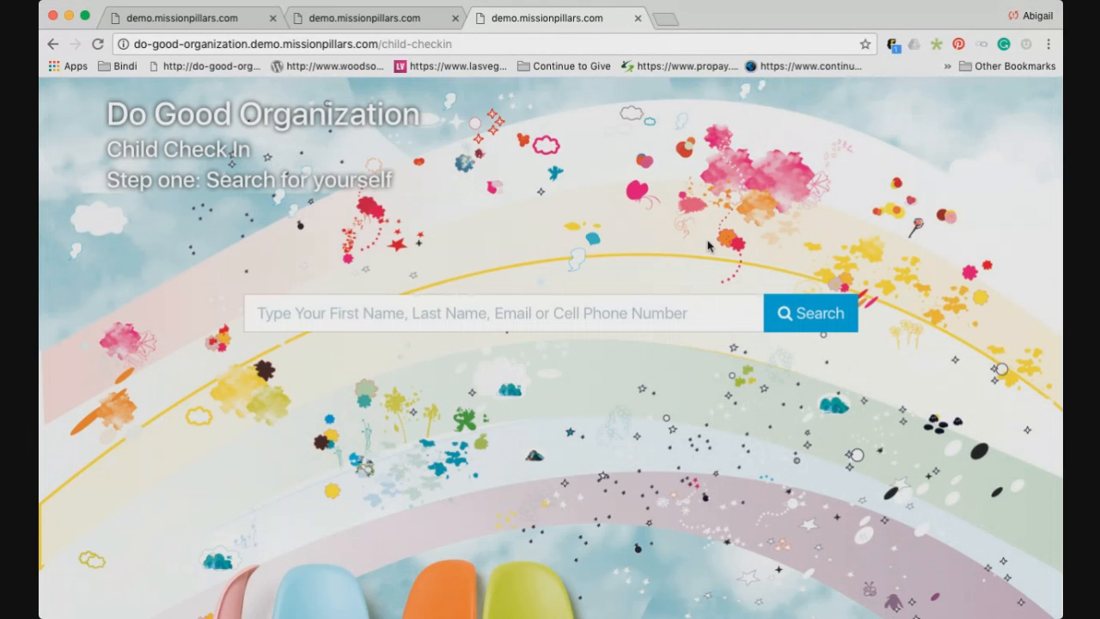
pyautogui.click(554, 321)
# Return to the admin tab, close the check-in address dialog, and expand Settings
pyautogui.click(386, 29)
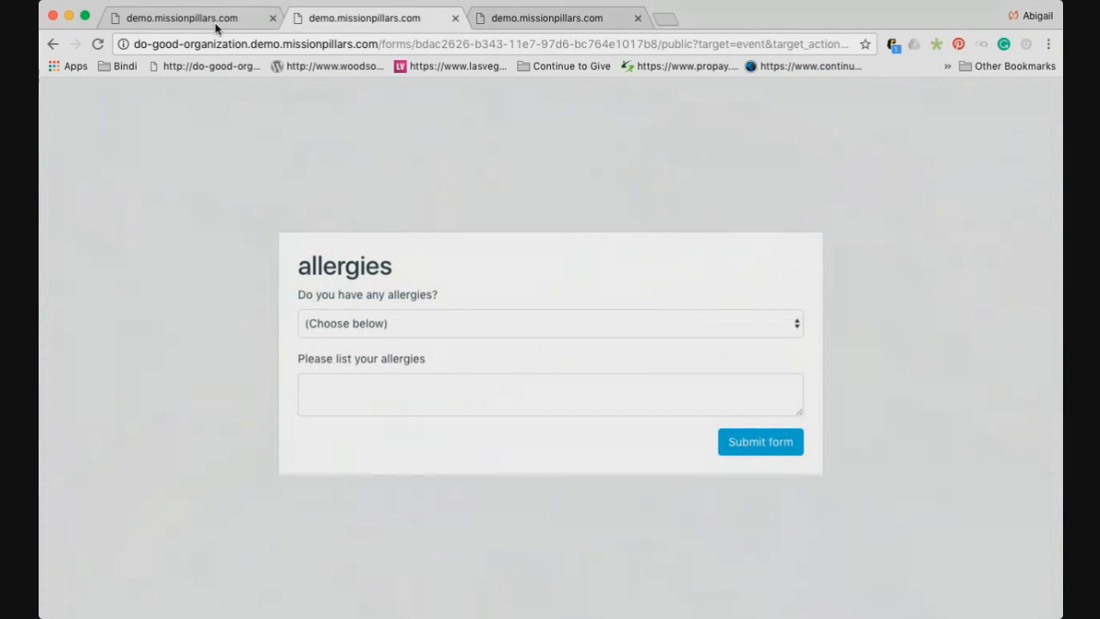
pyautogui.click(215, 26)
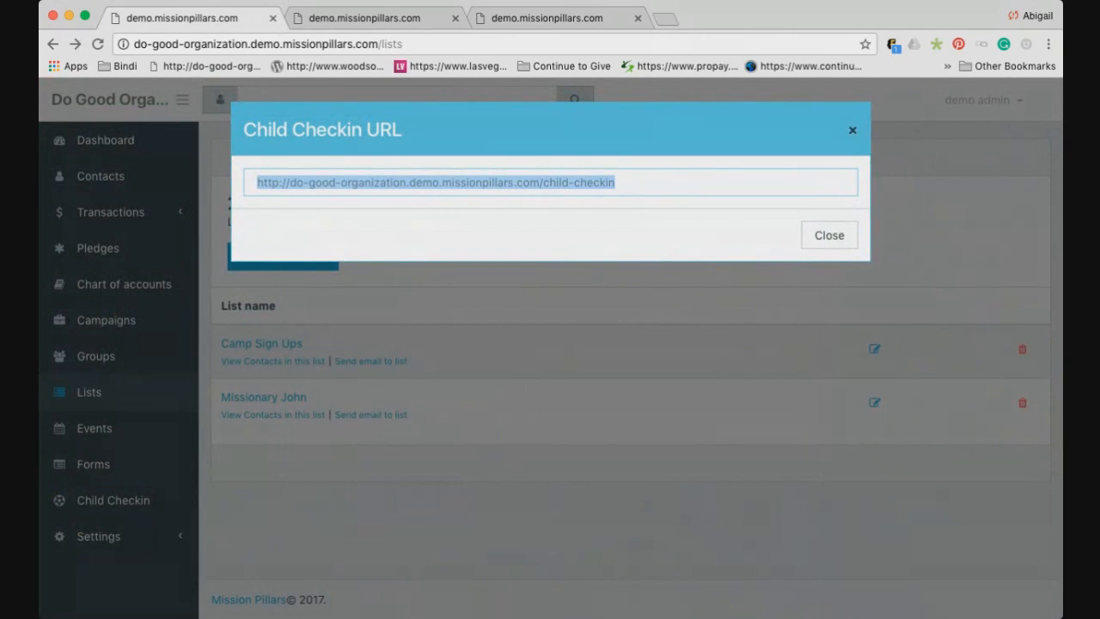
pyautogui.click(853, 129)
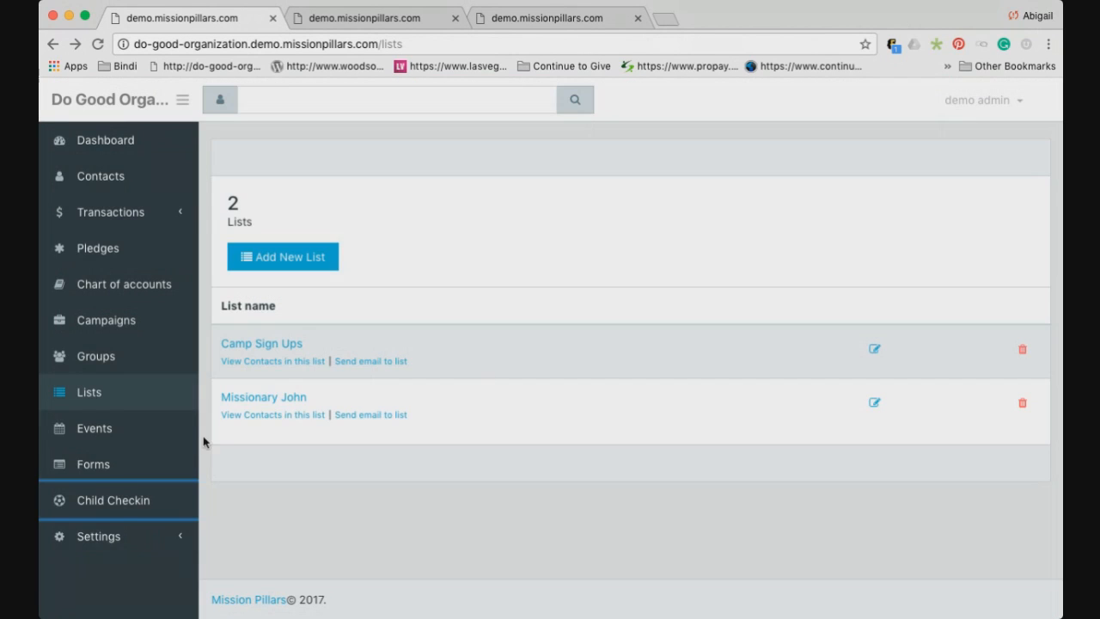
pyautogui.click(159, 533)
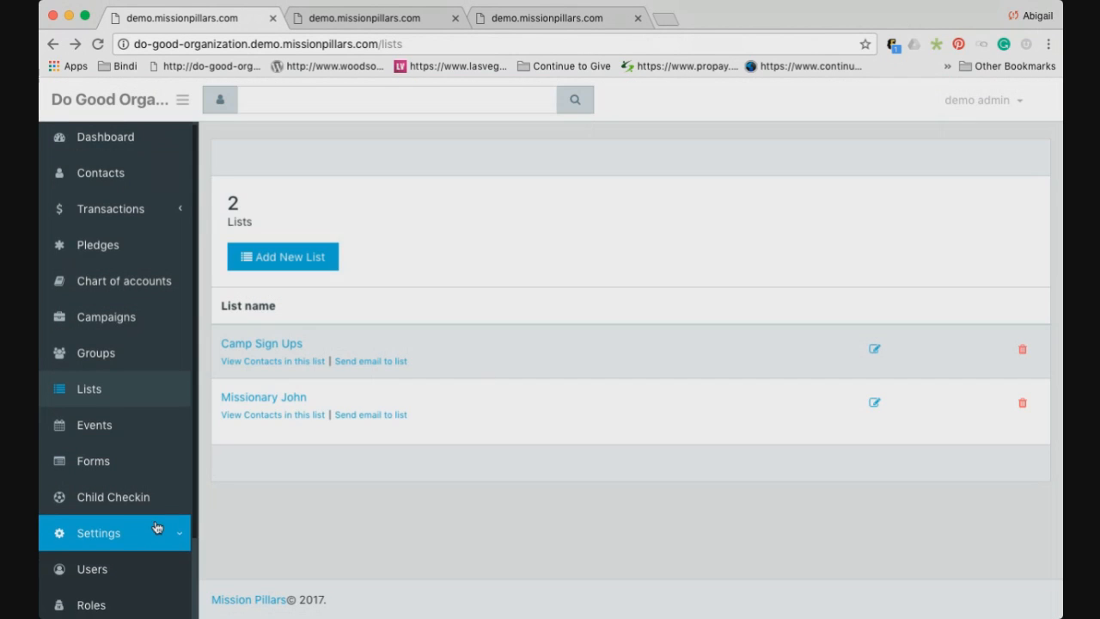
pyautogui.scroll(-1, 154, 525)
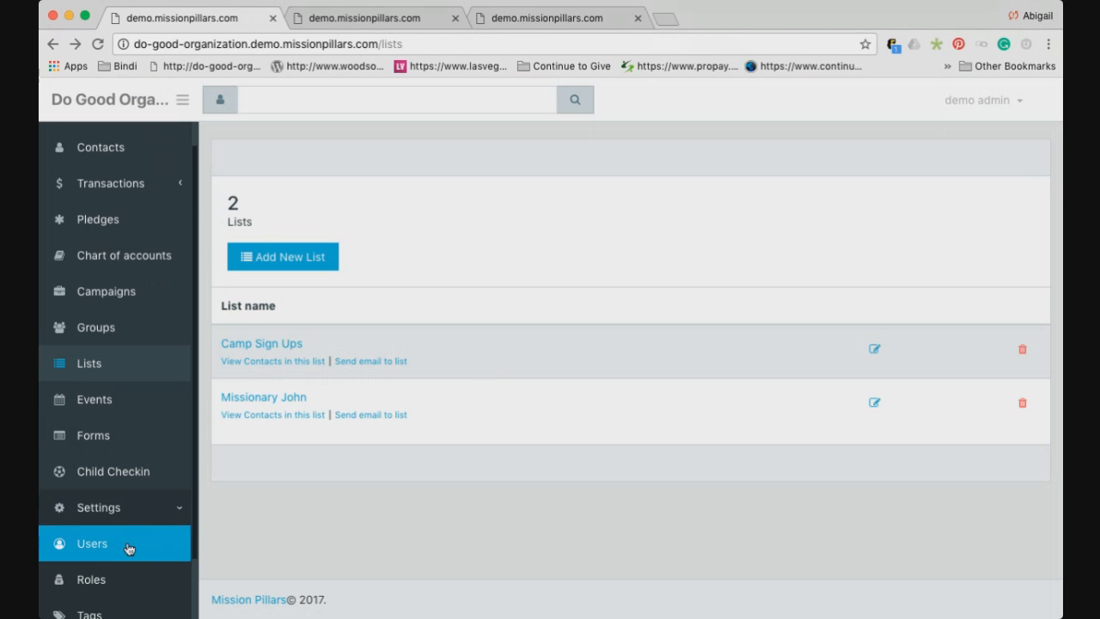
pyautogui.scroll(-3, 128, 547)
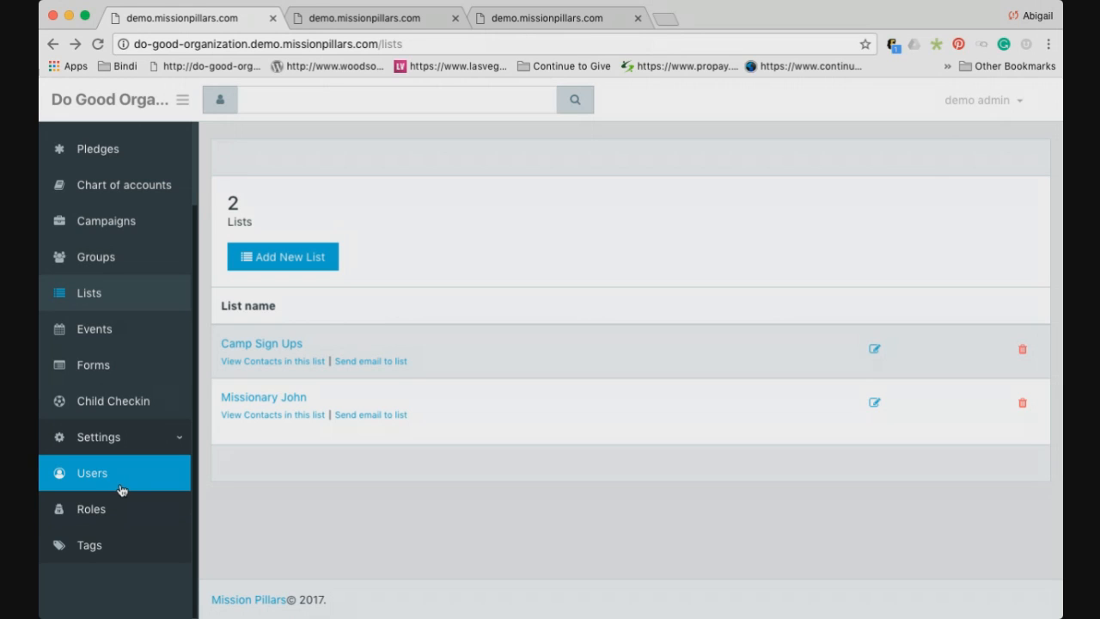
# Collapse the Settings submenu in the sidebar
pyautogui.click(175, 450)
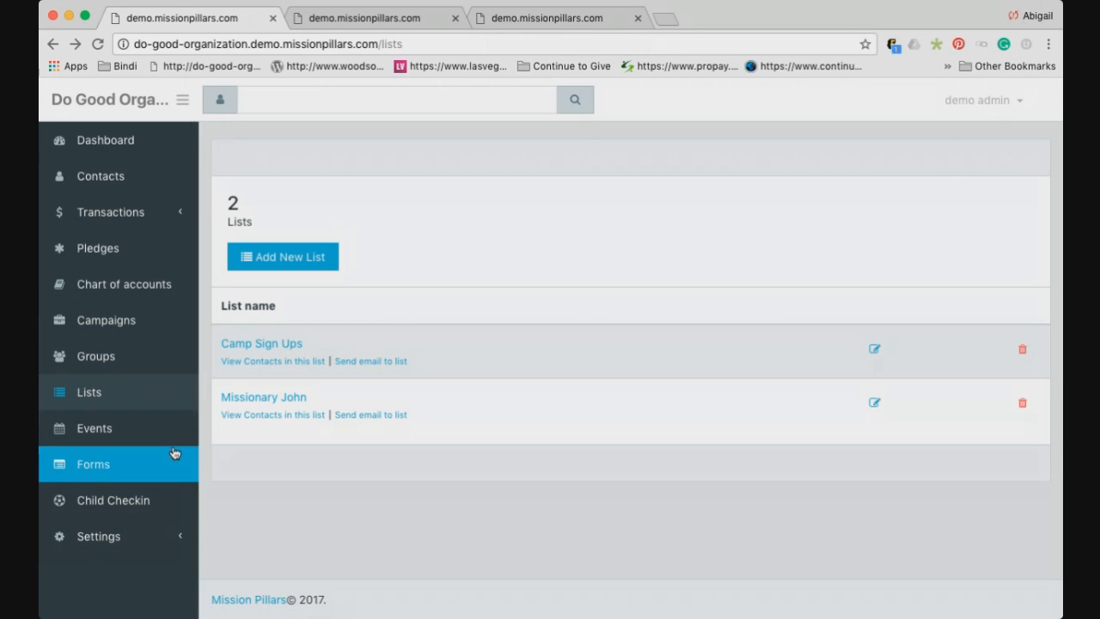